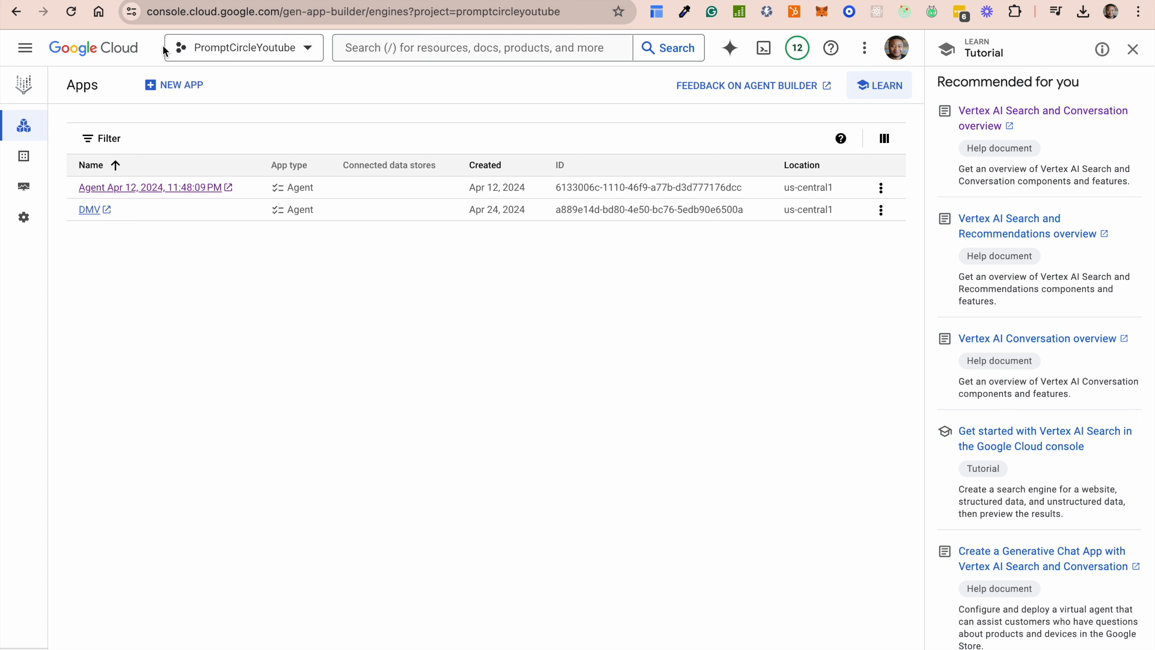
{"action": "left_click", "coordinate": [410, 53]}
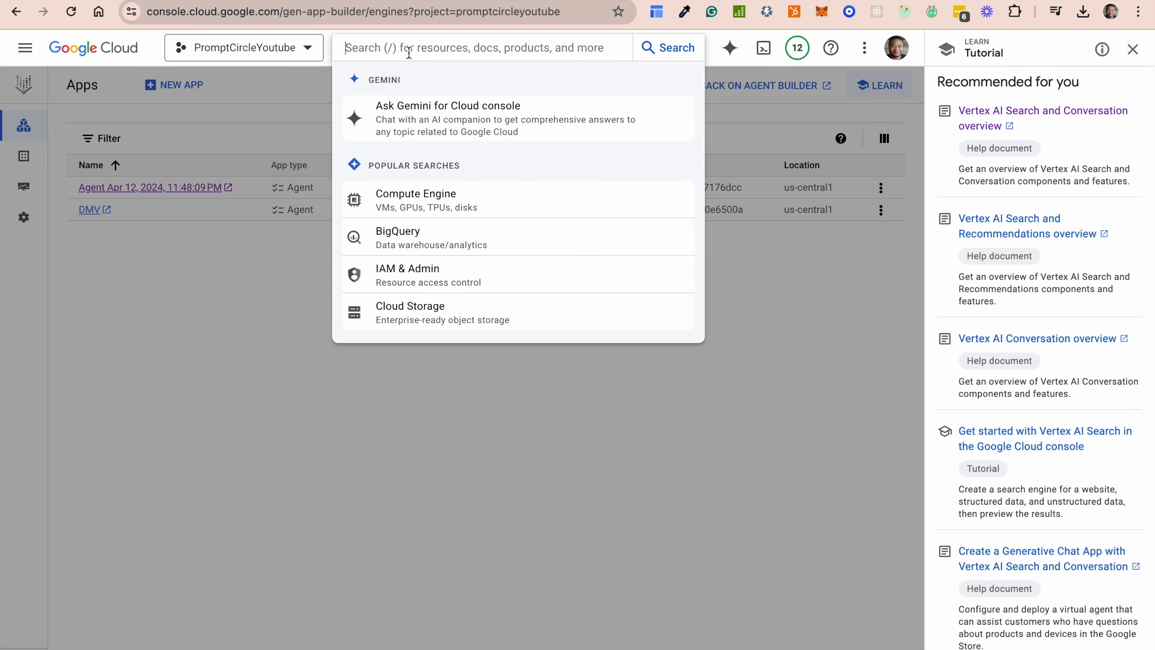
{"action": "type", "text": "Vertex"}
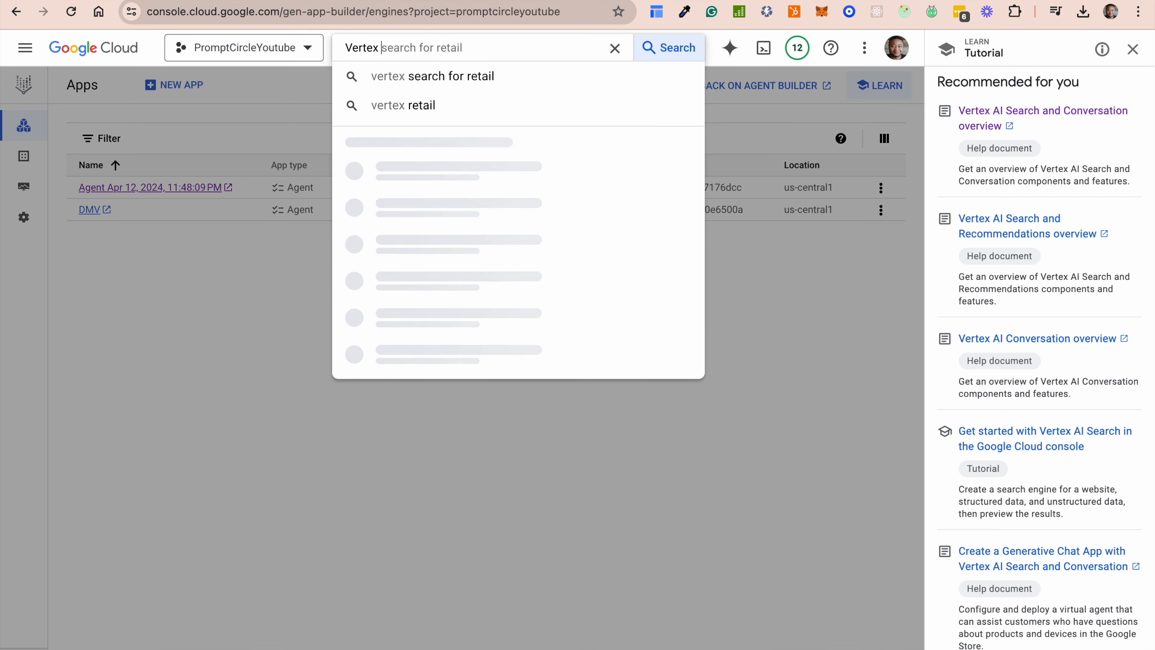
{"action": "key", "text": "BackSpace"}
{"action": "key", "text": "BackSpace"}
{"action": "key", "text": "BackSpace"}
{"action": "key", "text": "BackSpace"}
{"action": "key", "text": "BackSpace"}
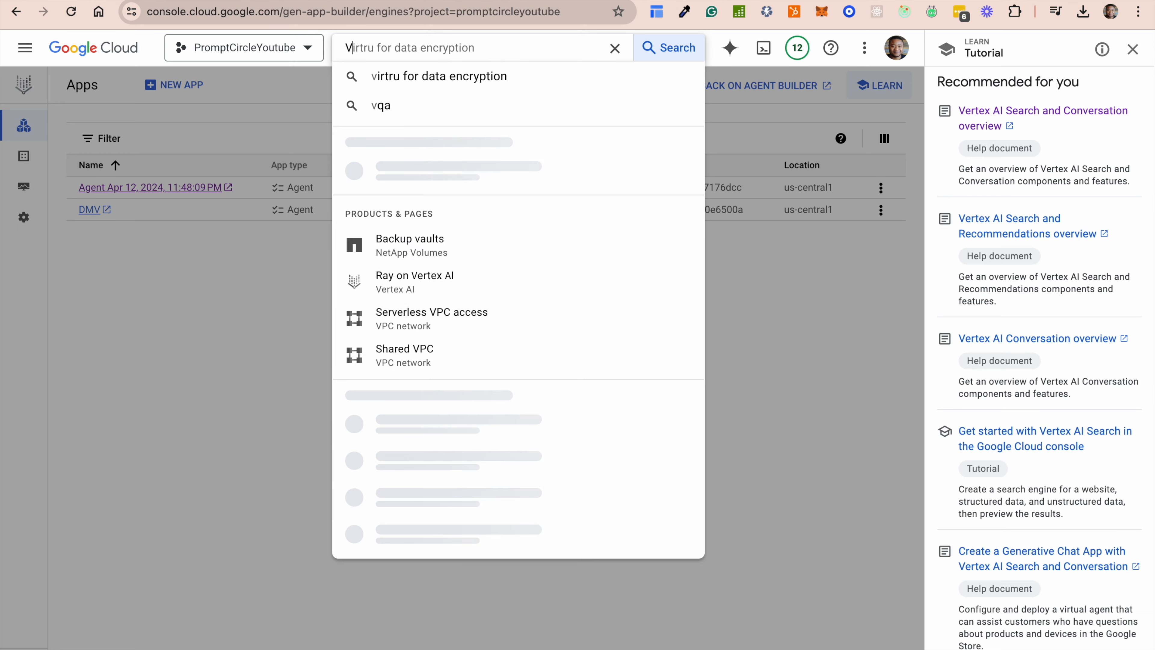
{"action": "key", "text": "BackSpace"}
Step: Search the console for Agent Builder and open it
{"action": "type", "text": "Agent B"}
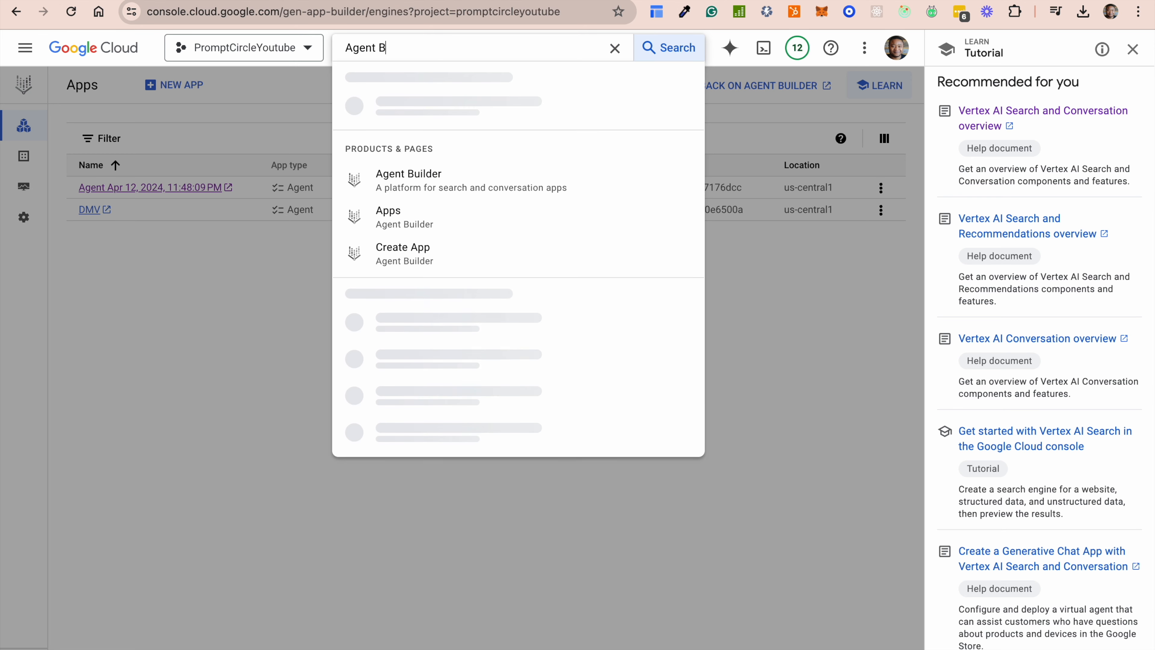
{"action": "type", "text": "y"}
{"action": "left_click", "coordinate": [445, 151]}
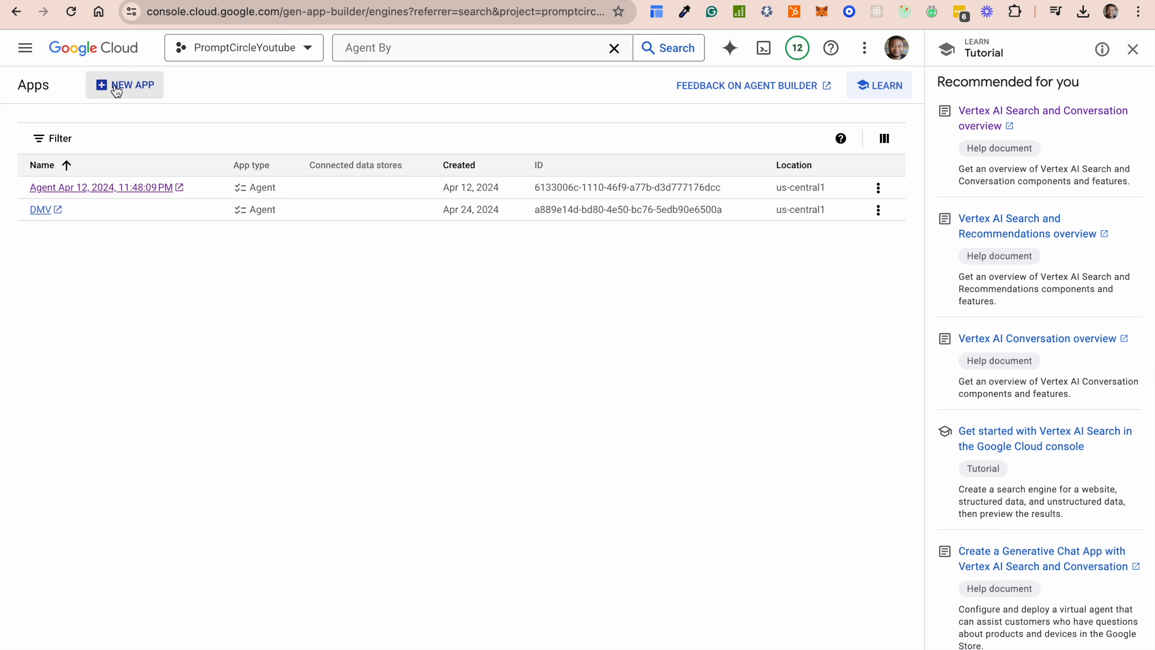
Step: Start creating a new app, close the tutorial recommendations, and choose Search as the app type
{"action": "left_click", "coordinate": [136, 91]}
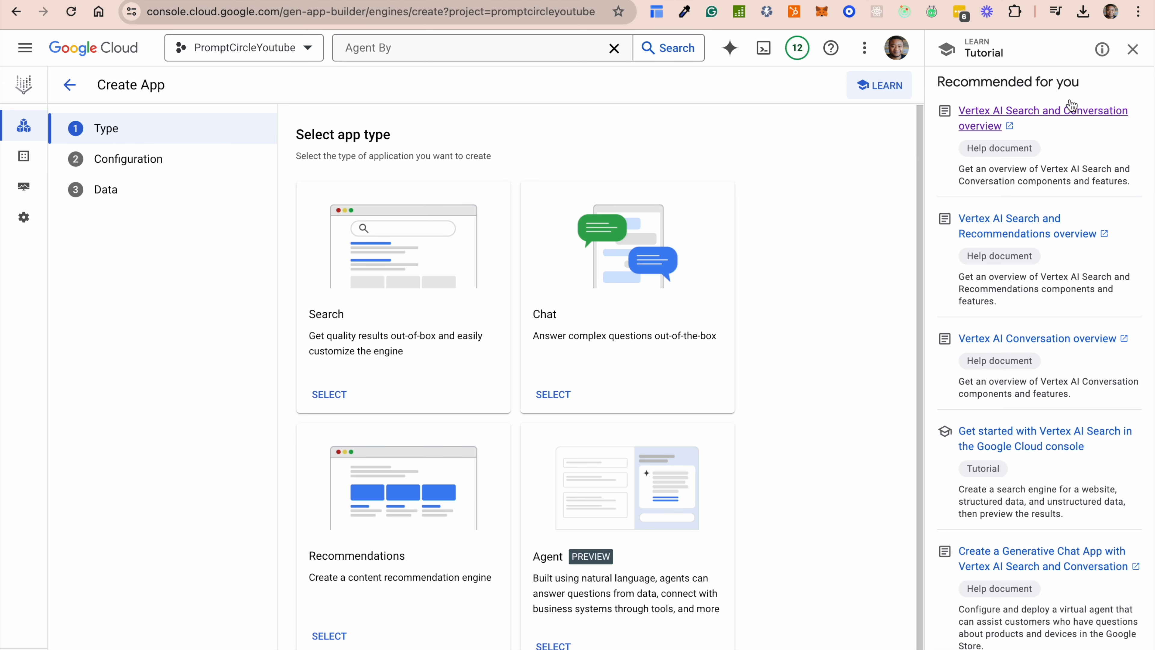
{"action": "left_click", "coordinate": [1132, 49]}
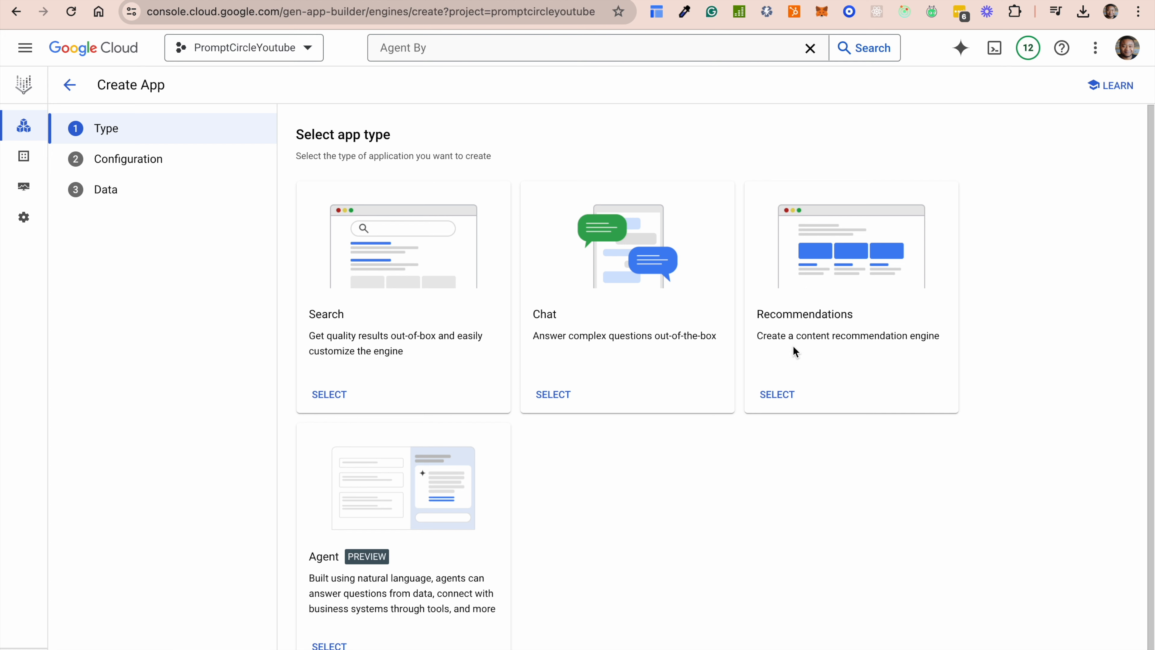
{"action": "left_click", "coordinate": [339, 395]}
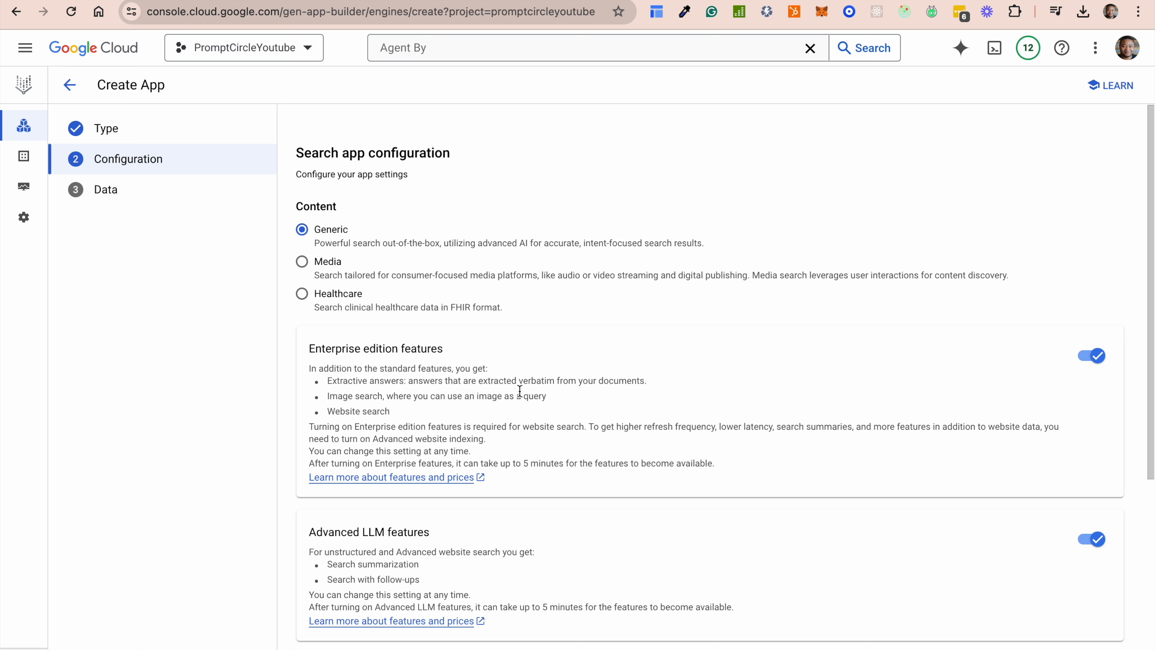
Step: Name the search app "Prompt Circle YT Demo", enter "Prompt Circle" as the company name, and continue to the data stage
{"action": "scroll", "coordinate": [763, 443], "scroll_direction": "down", "scroll_amount": 3}
{"action": "scroll", "coordinate": [345, 258], "scroll_direction": "up", "scroll_amount": 3}
{"action": "scroll", "coordinate": [544, 452], "scroll_direction": "down", "scroll_amount": 4}
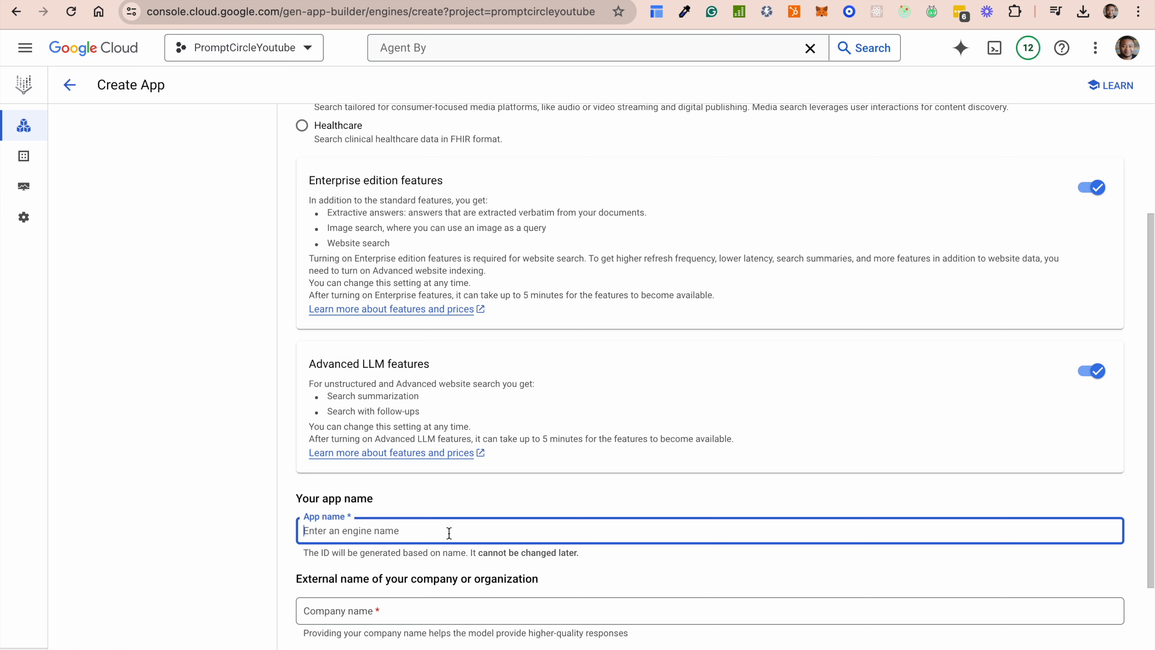
{"action": "type", "text": "Prom"}
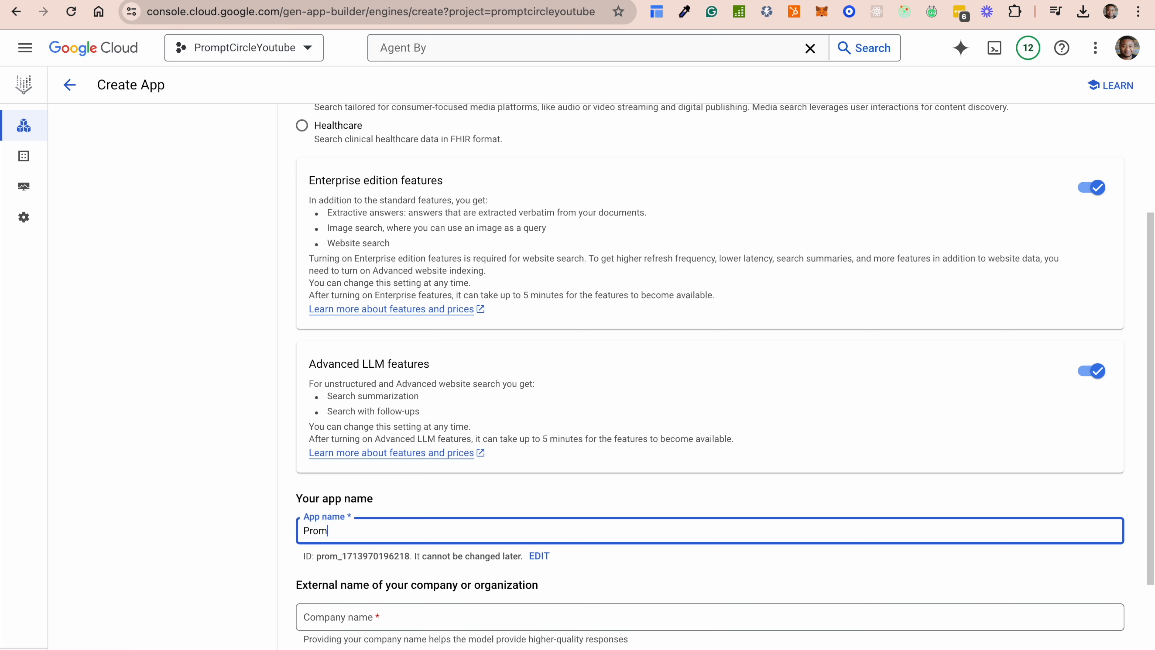
{"action": "type", "text": "pt Circle "}
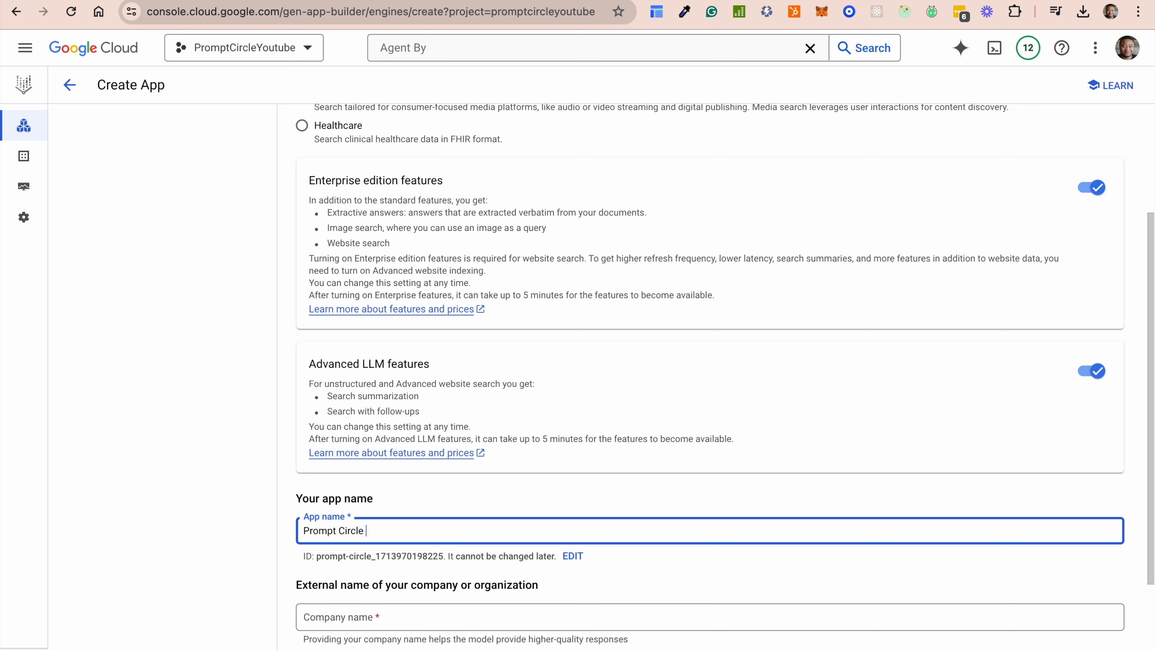
{"action": "type", "text": "YT Demo"}
{"action": "left_click", "coordinate": [432, 615]}
{"action": "type", "text": "Prompt Circle"}
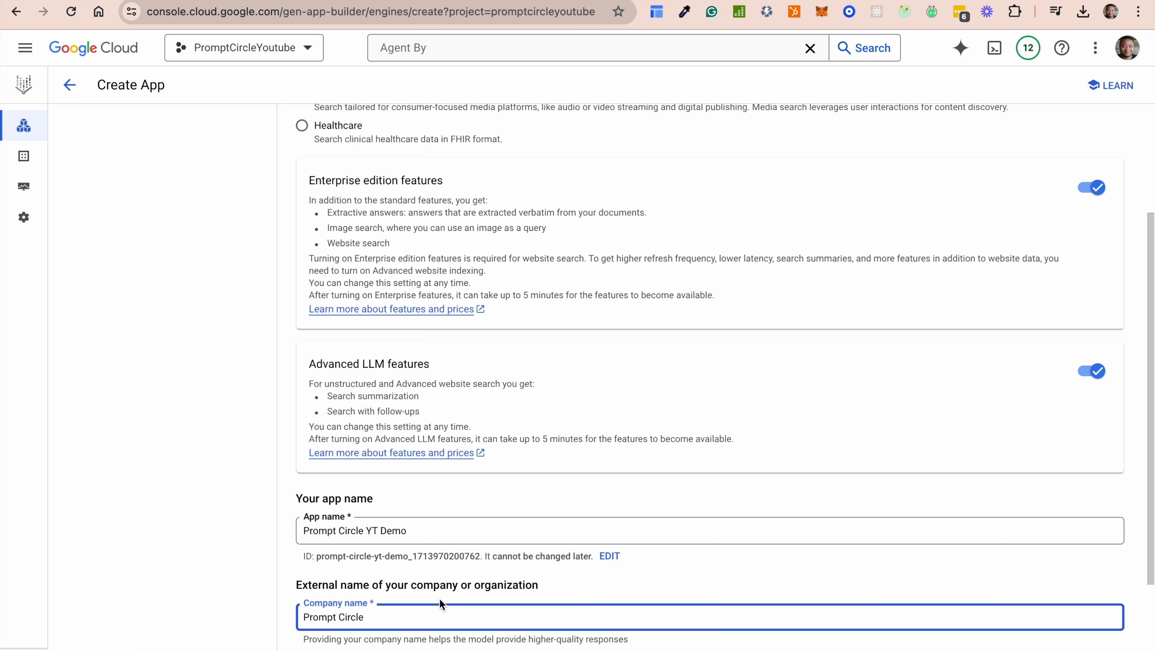
{"action": "scroll", "coordinate": [508, 531], "scroll_direction": "down", "scroll_amount": 3}
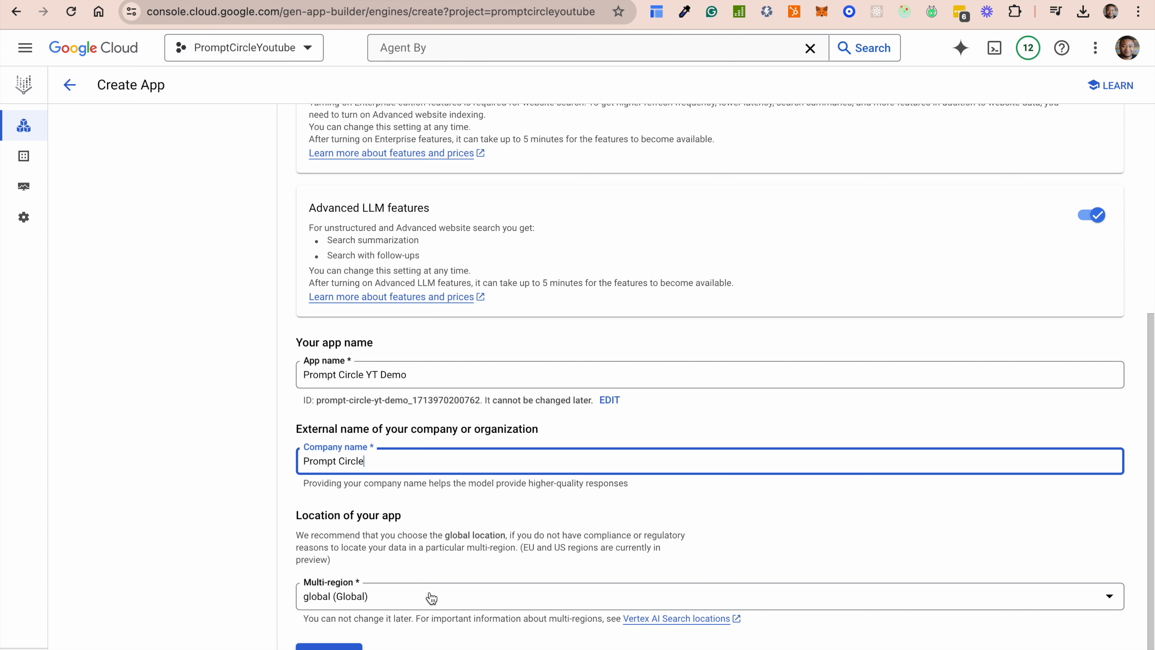
{"action": "left_click", "coordinate": [336, 646]}
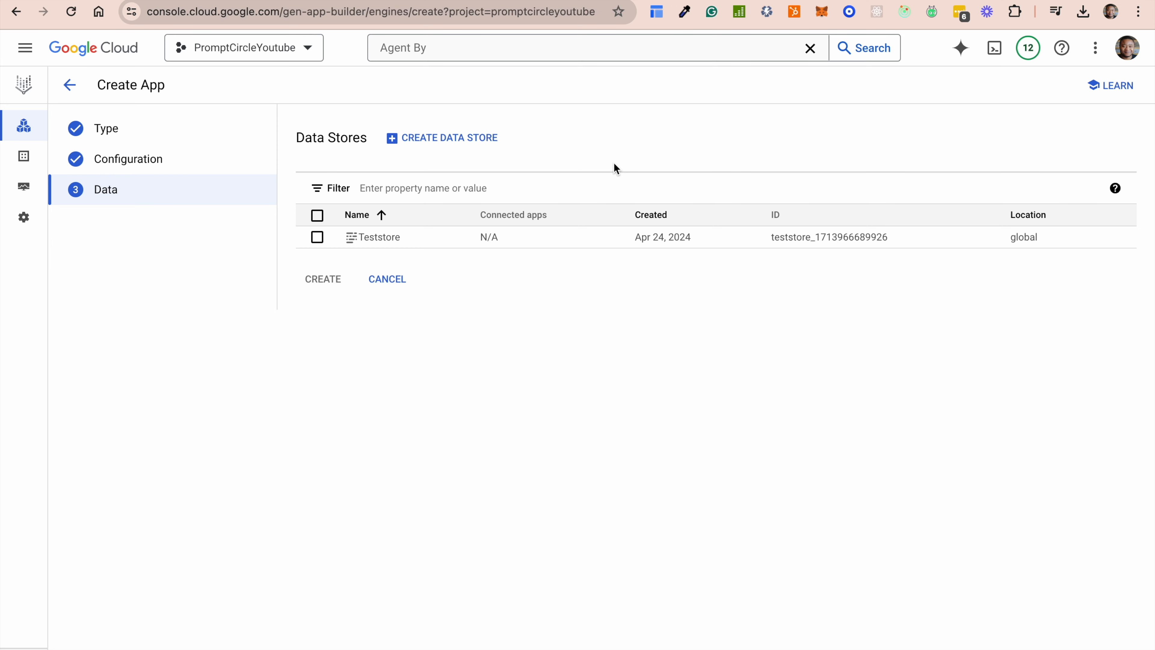
Step: Start a new data store for the app and choose Cloud Storage as its data source
{"action": "left_click", "coordinate": [443, 139]}
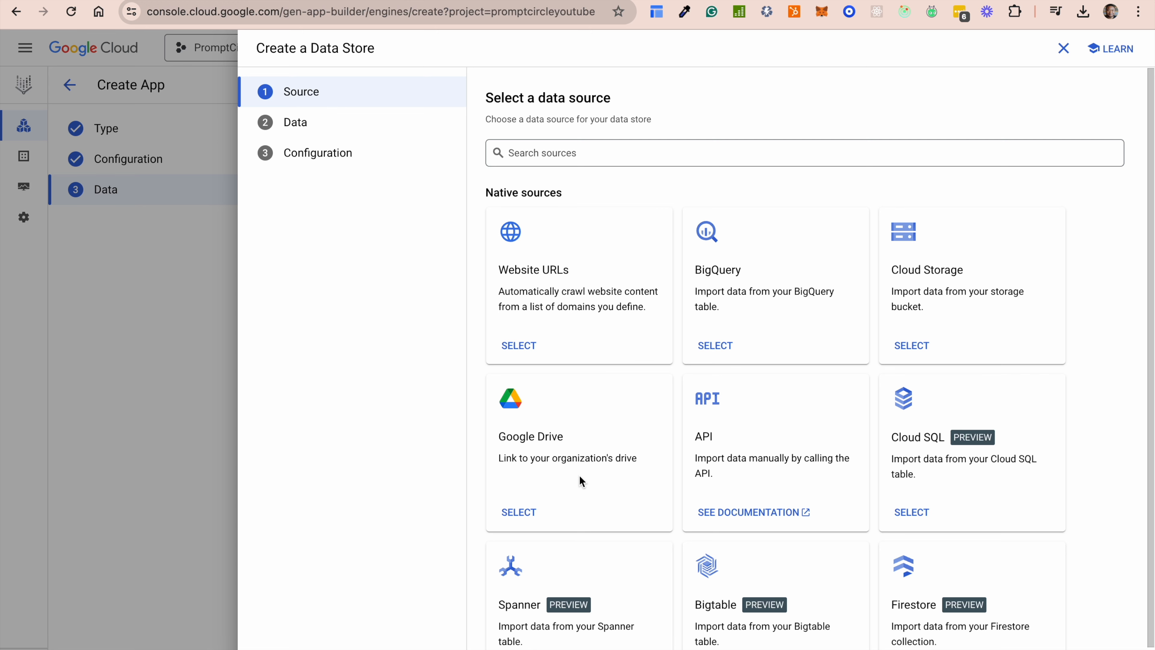
{"action": "scroll", "coordinate": [772, 467], "scroll_direction": "down", "scroll_amount": 2}
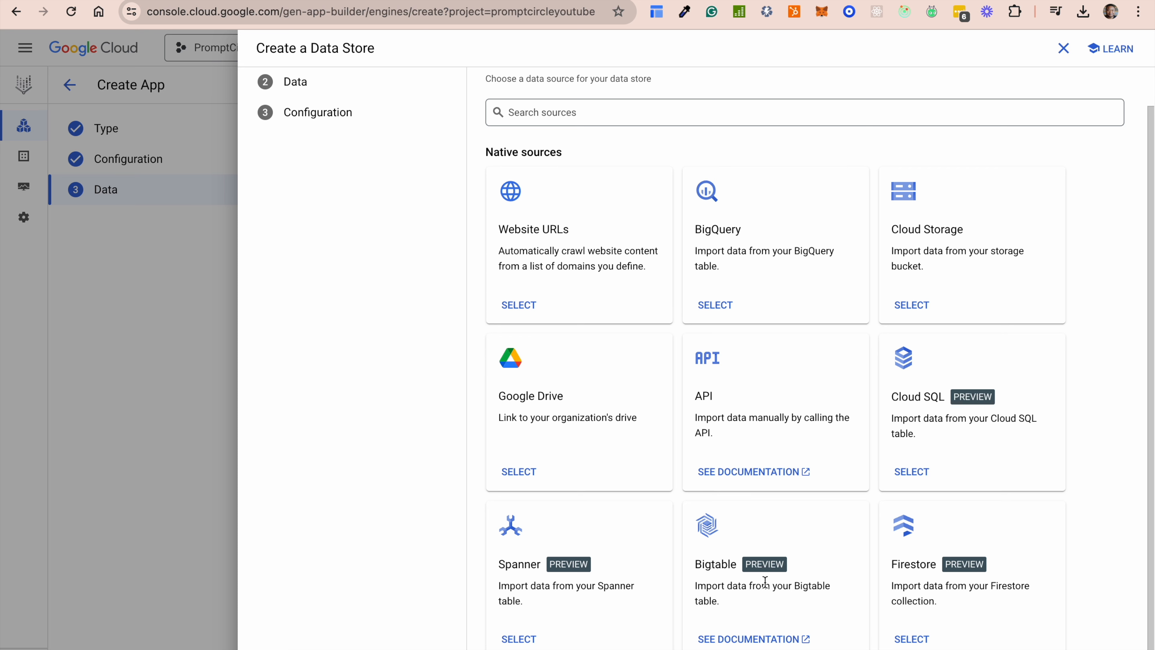
{"action": "scroll", "coordinate": [881, 565], "scroll_direction": "up", "scroll_amount": 2}
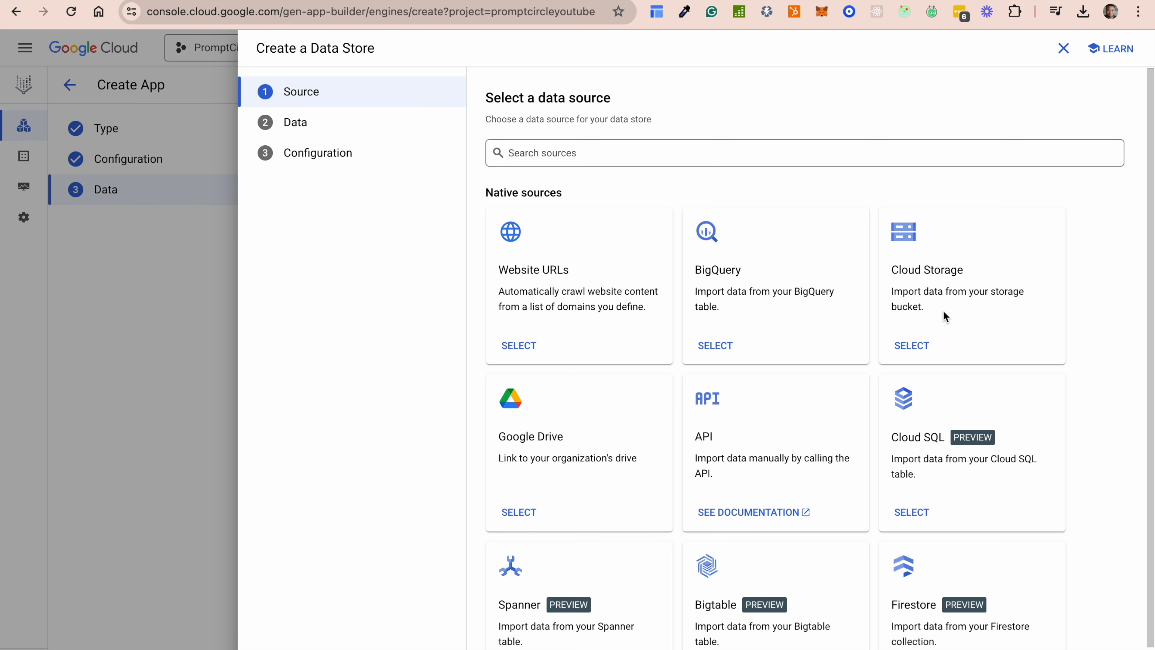
{"action": "left_click", "coordinate": [911, 347]}
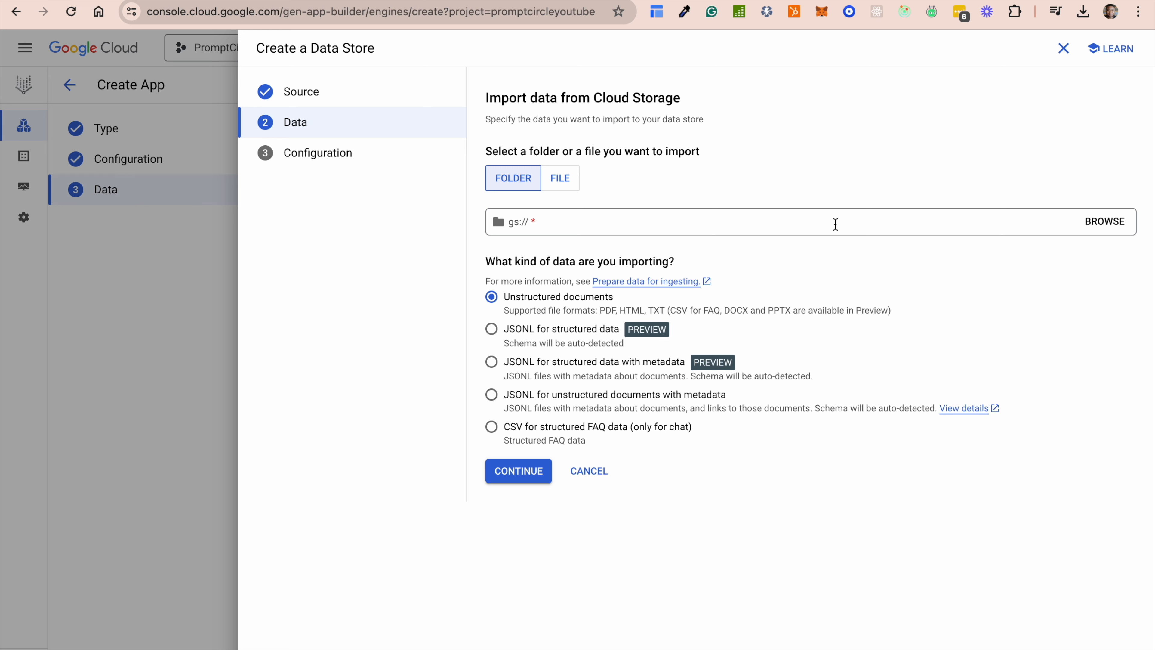
Step: Set the Course Documents folder in the pc-documents bucket as the import location and continue to the data store configuration
{"action": "left_click", "coordinate": [1090, 223]}
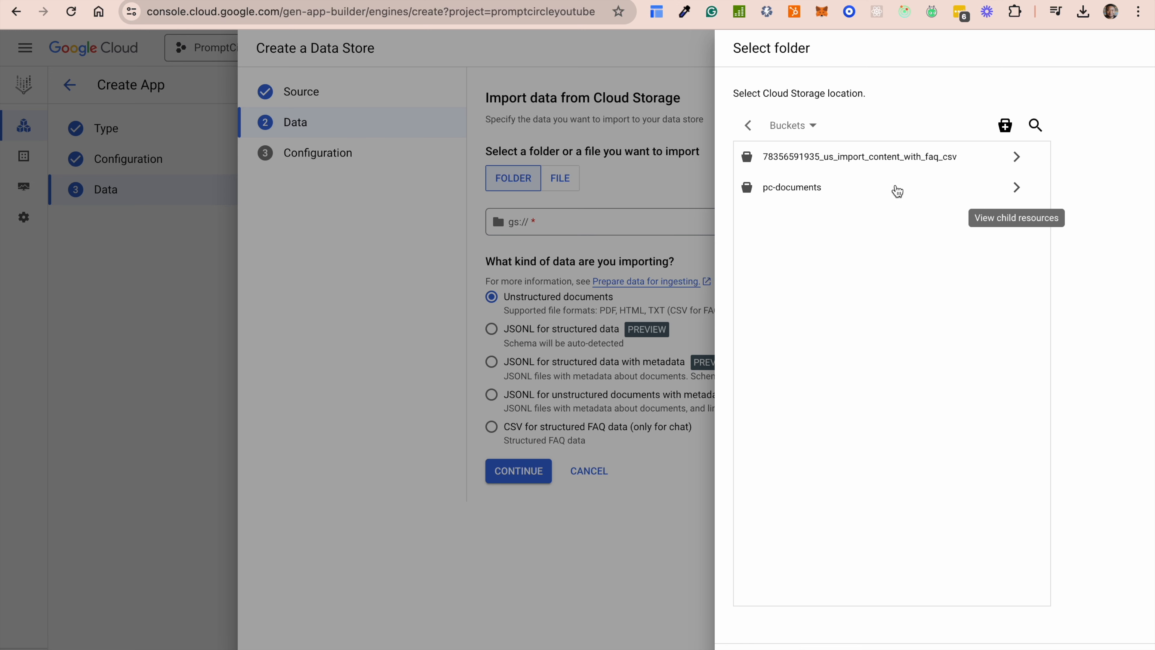
{"action": "left_click", "coordinate": [823, 193]}
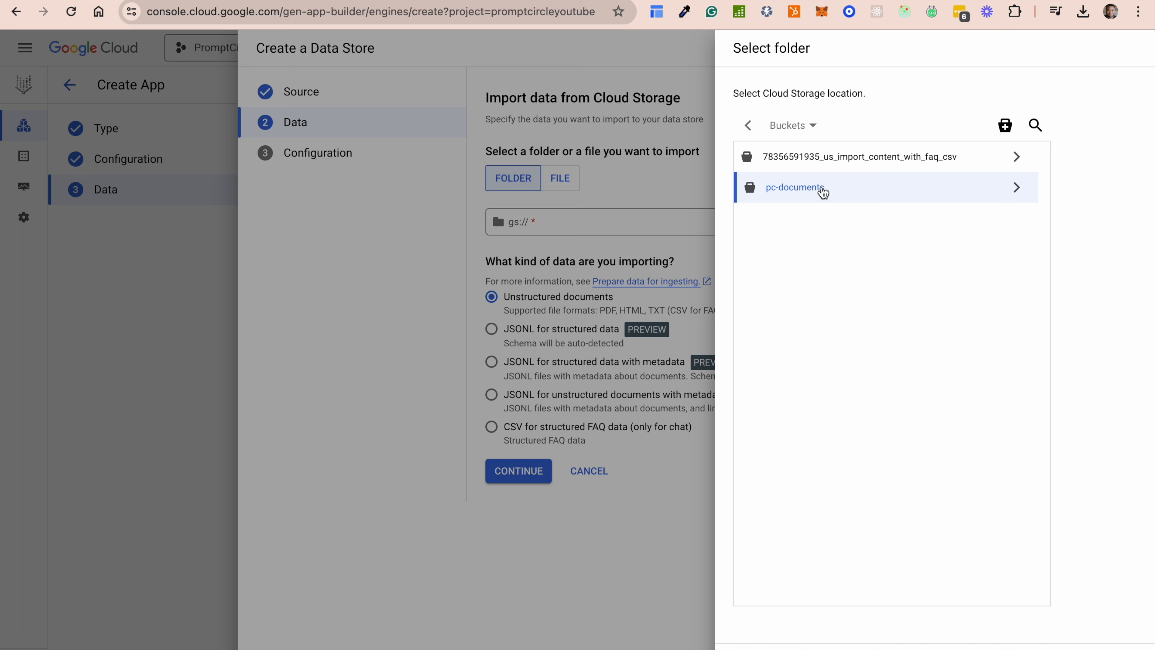
{"action": "left_click", "coordinate": [1017, 187]}
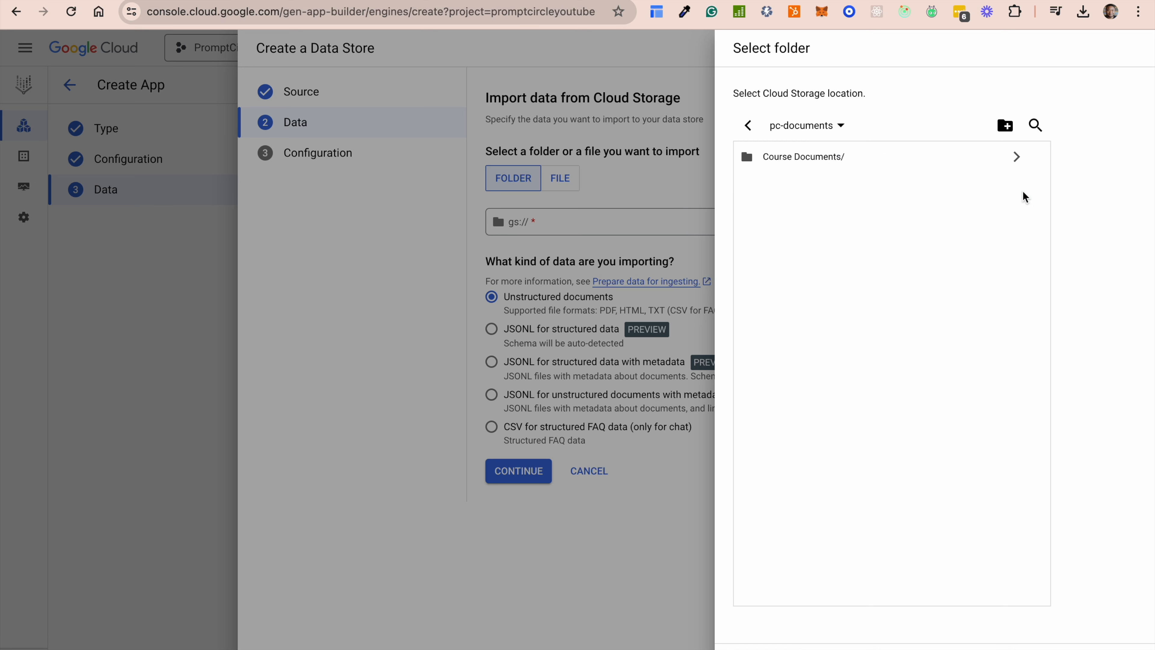
{"action": "left_click", "coordinate": [793, 157]}
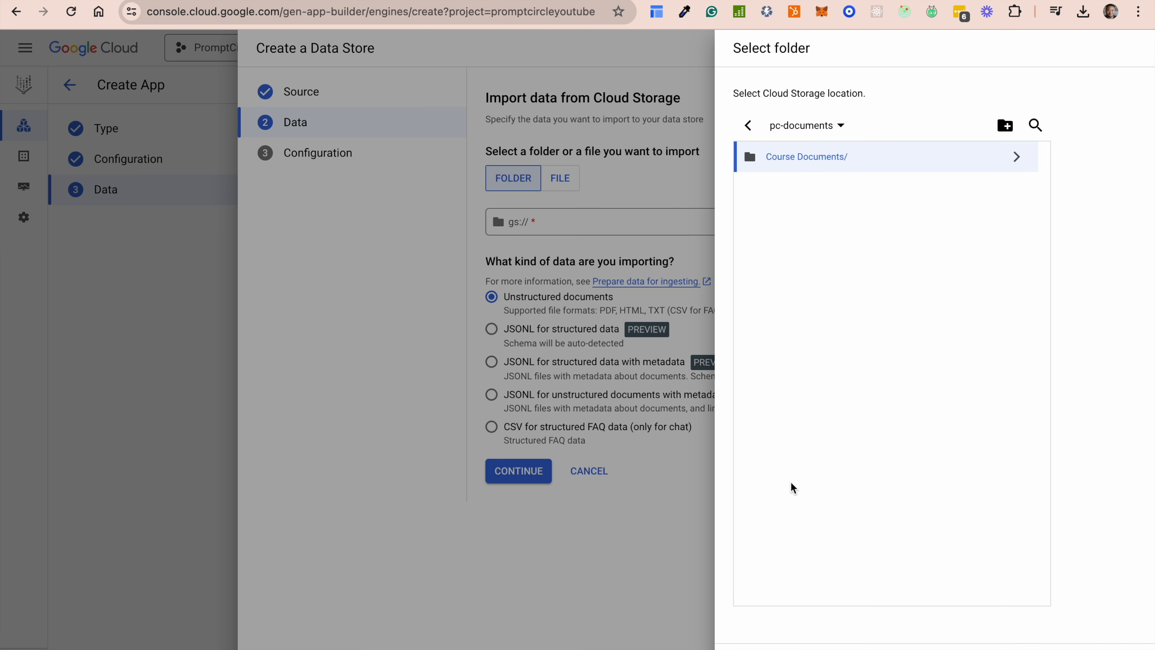
{"action": "left_click", "coordinate": [754, 649]}
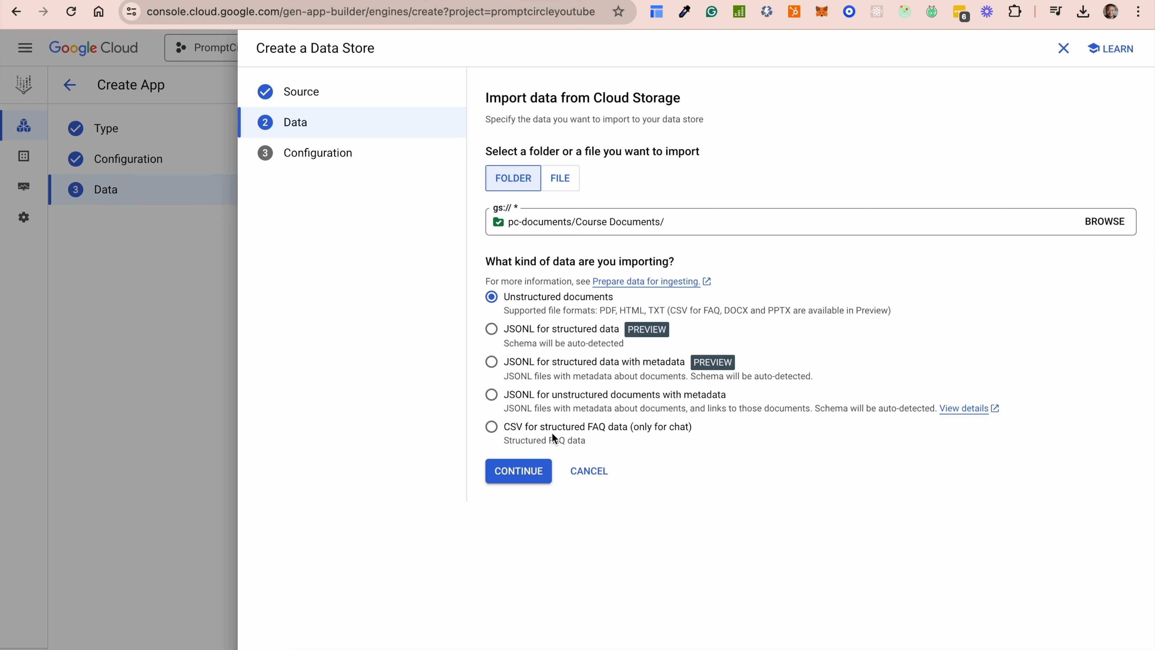
{"action": "left_click", "coordinate": [526, 473]}
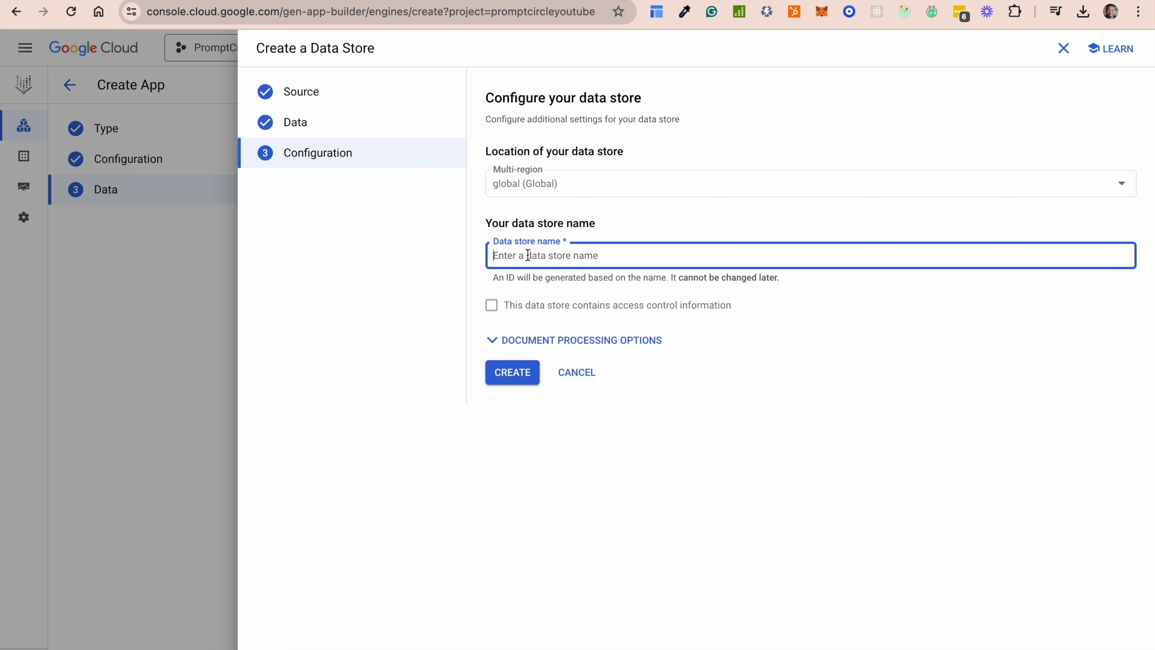
Step: Name the data store "Prompt Circle Test", choose Digital Parser as the default document parser, and create it
{"action": "type", "text": "Prom"}
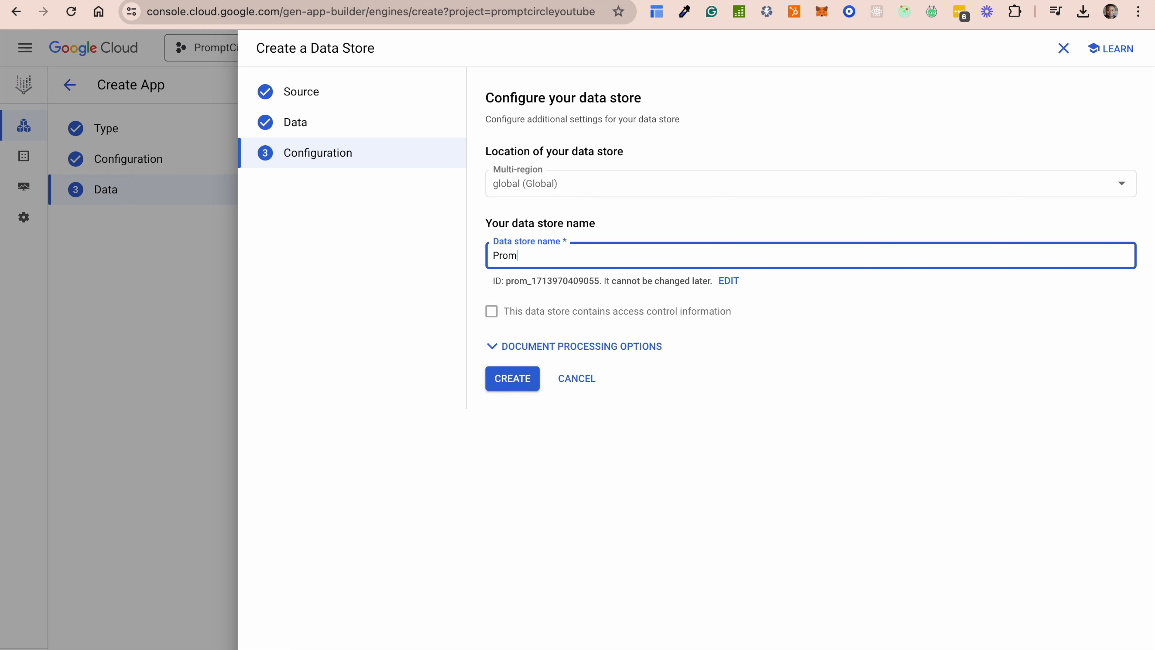
{"action": "type", "text": "pt Cir"}
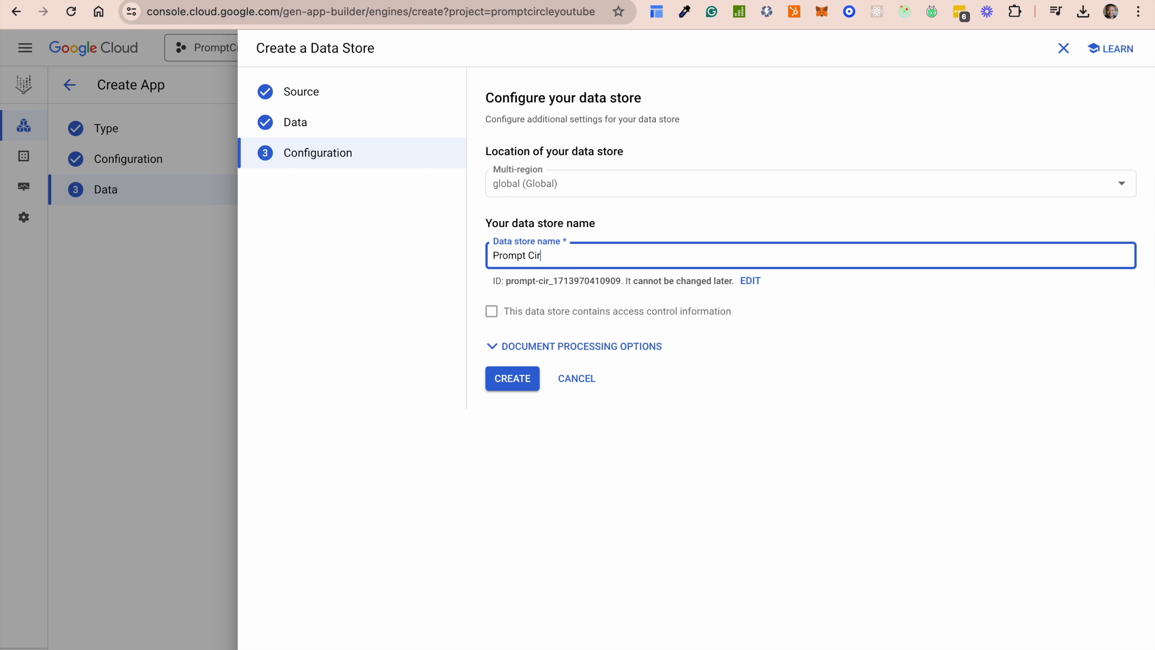
{"action": "type", "text": "cle Test"}
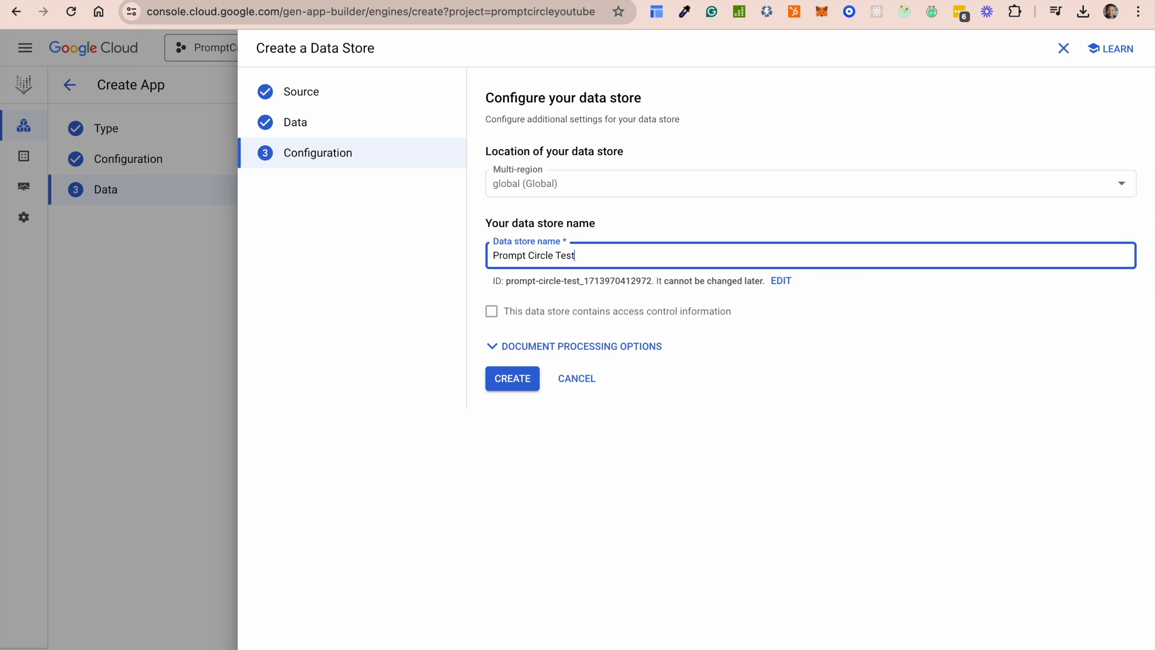
{"action": "left_click", "coordinate": [582, 346]}
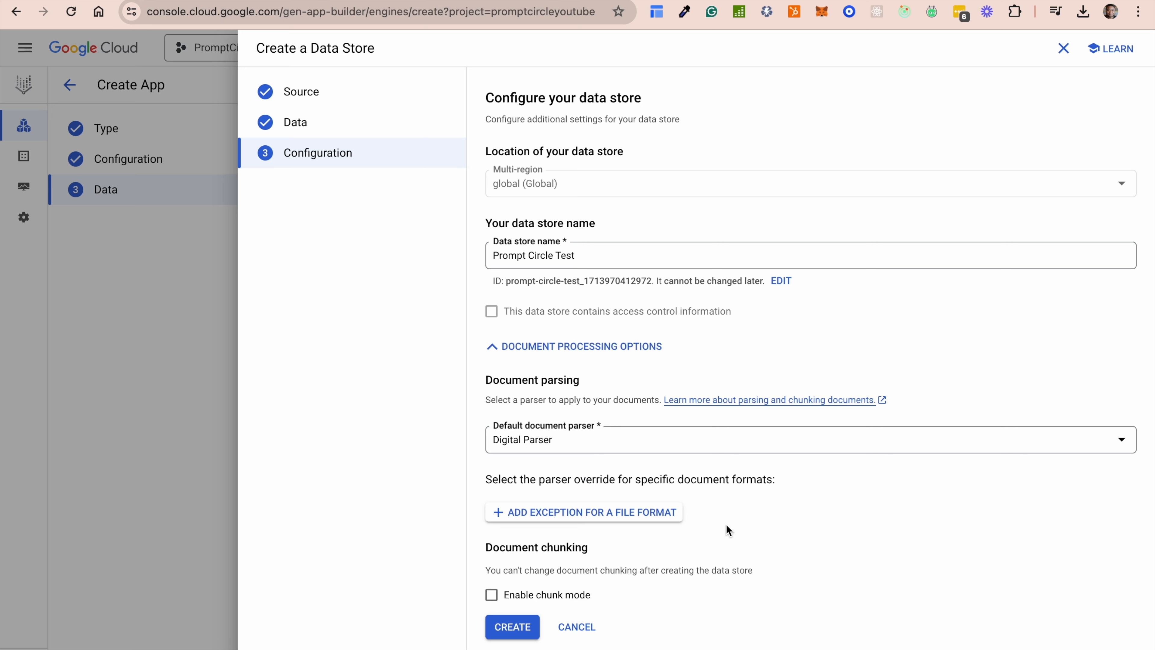
{"action": "left_click", "coordinate": [756, 441]}
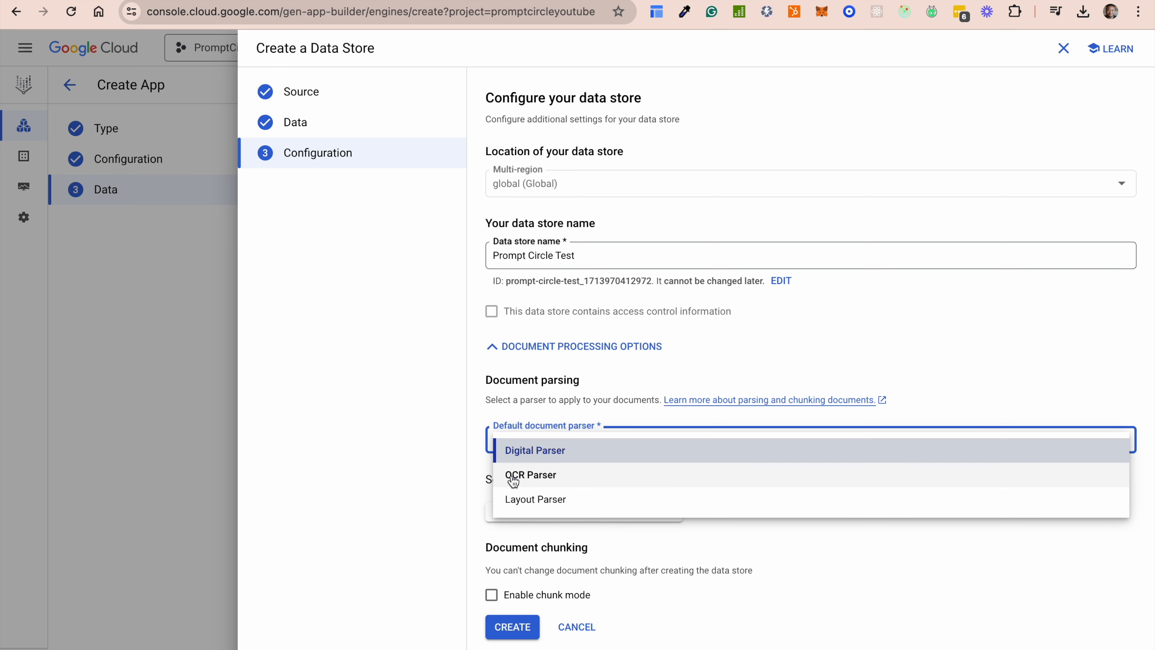
{"action": "left_click", "coordinate": [568, 452]}
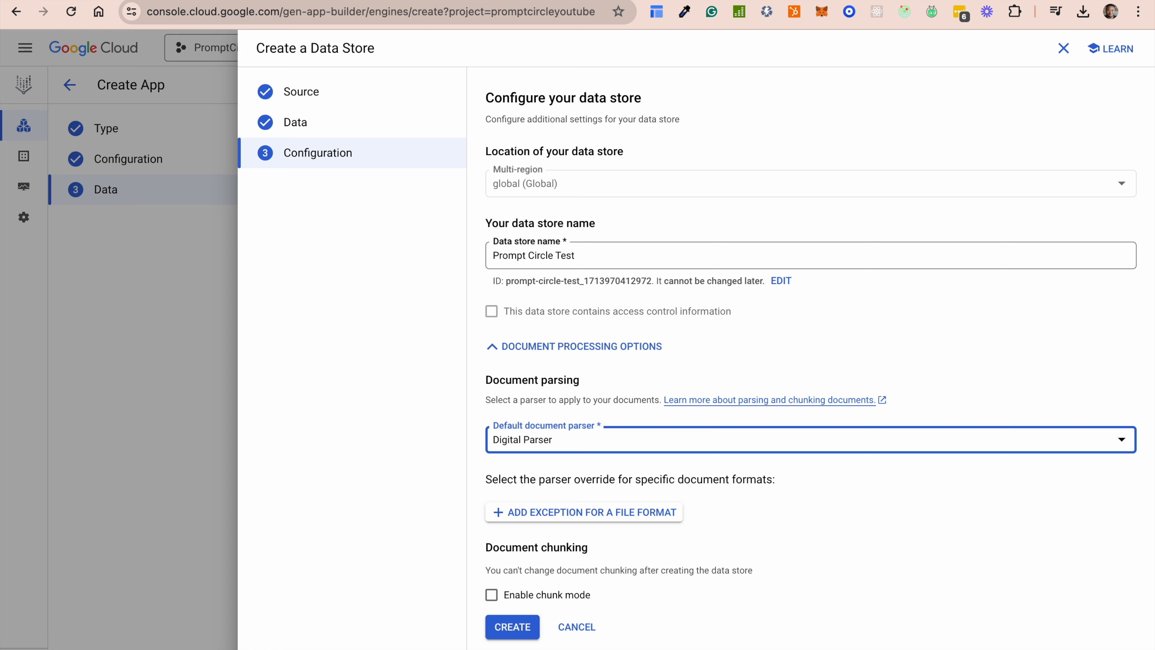
{"action": "left_click", "coordinate": [514, 628]}
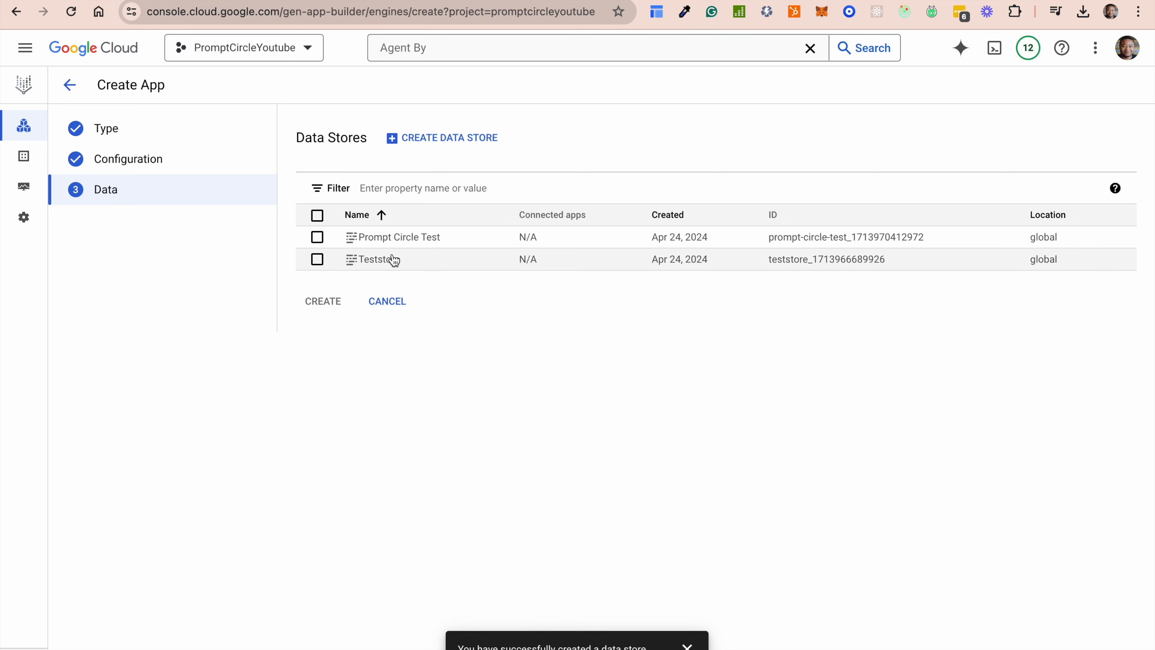
Step: Connect the Prompt Circle Test data store to the app and create the app
{"action": "left_click", "coordinate": [317, 237]}
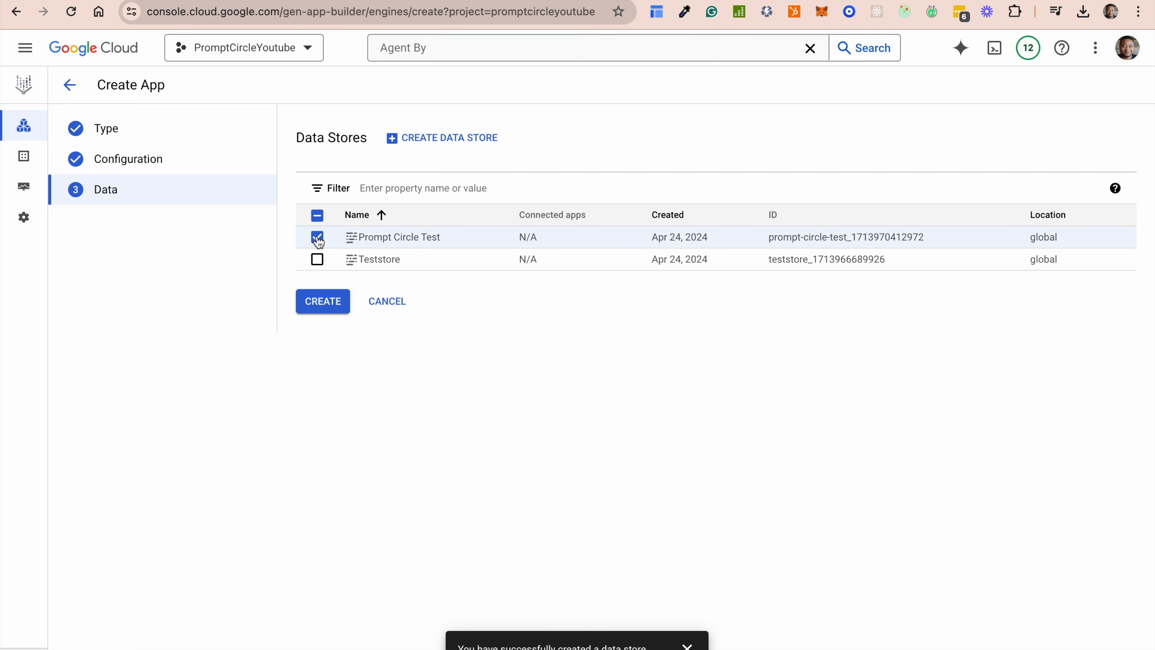
{"action": "left_click", "coordinate": [330, 302]}
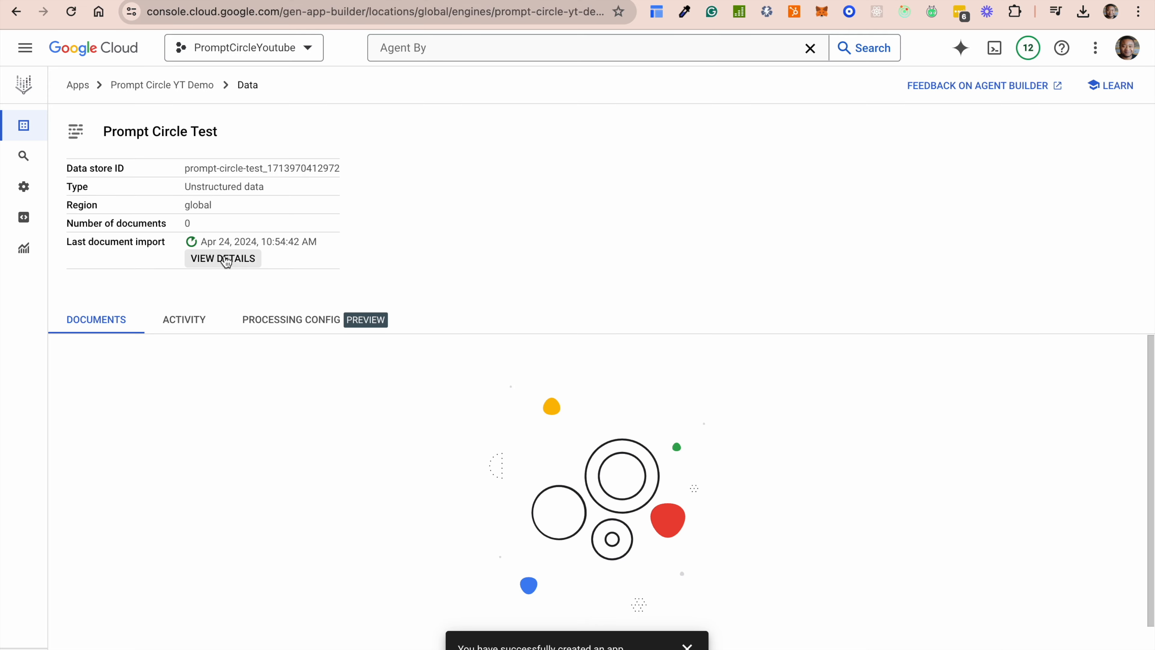
Step: View the details of the data store's last document import
{"action": "left_click", "coordinate": [225, 261]}
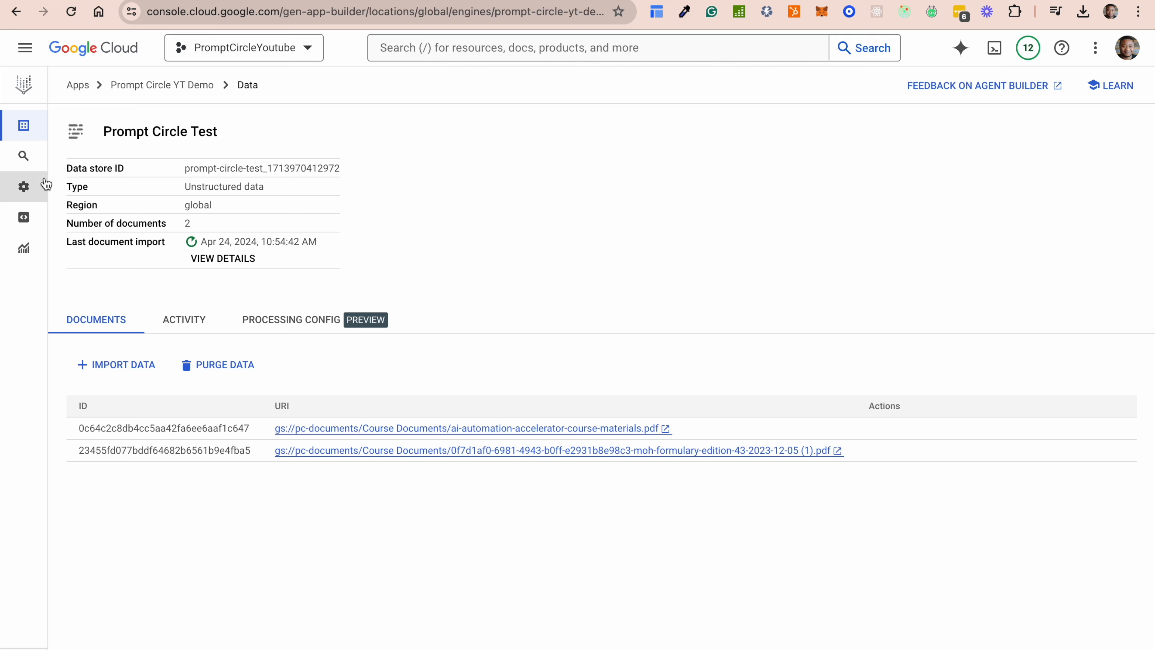
{"action": "mouse_move", "coordinate": [20, 141]}
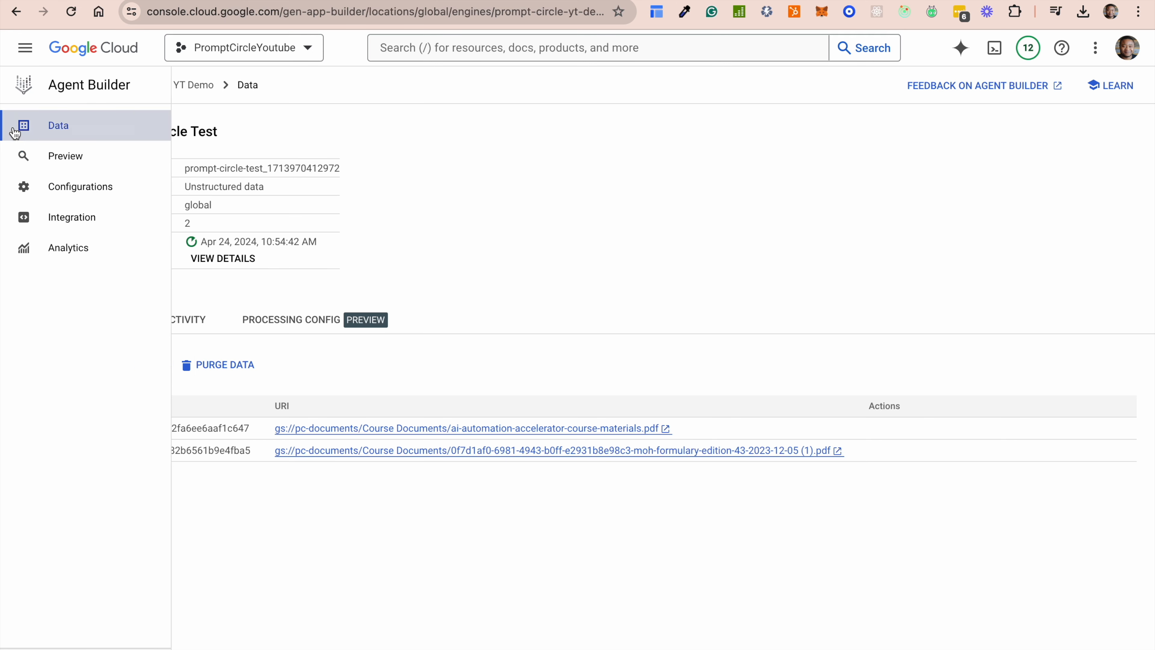
Step: Open the app's configurations and set the search type to Search
{"action": "left_click", "coordinate": [79, 185]}
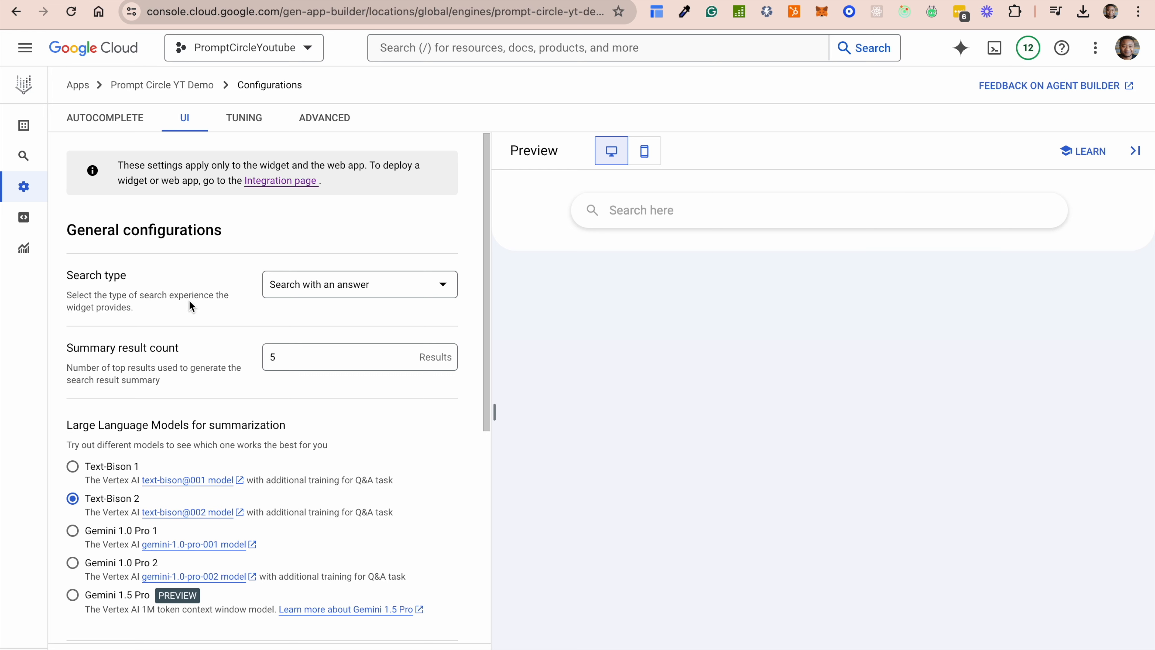
{"action": "left_click", "coordinate": [349, 284]}
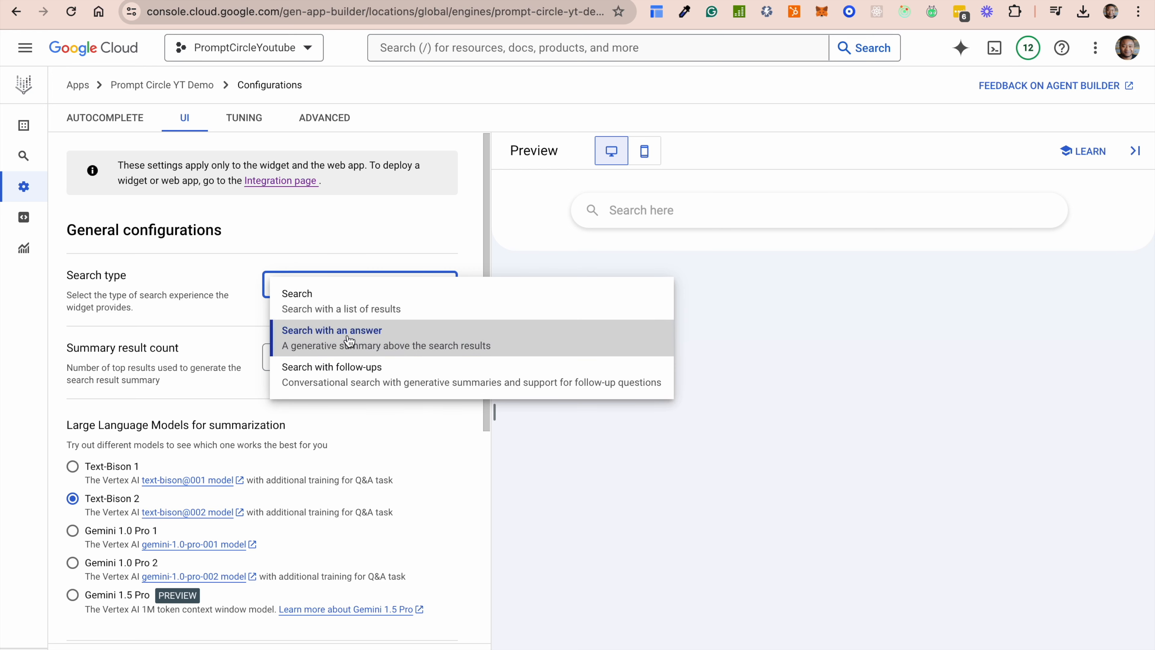
{"action": "left_click", "coordinate": [349, 339]}
{"action": "left_click", "coordinate": [348, 284]}
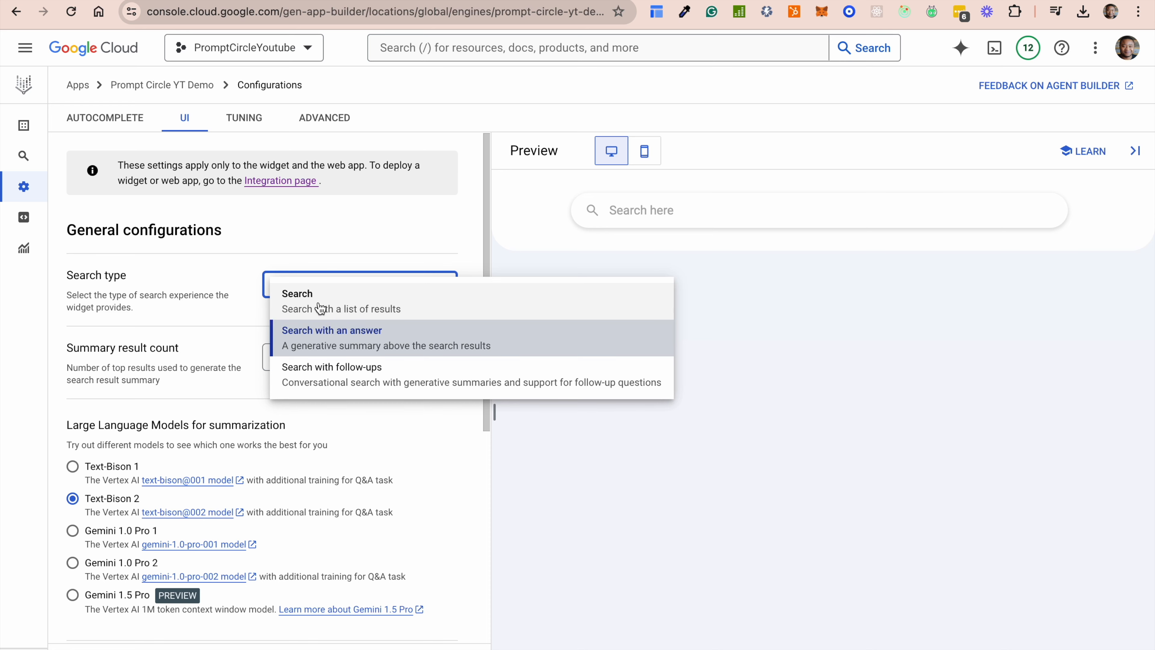
{"action": "left_click", "coordinate": [320, 308]}
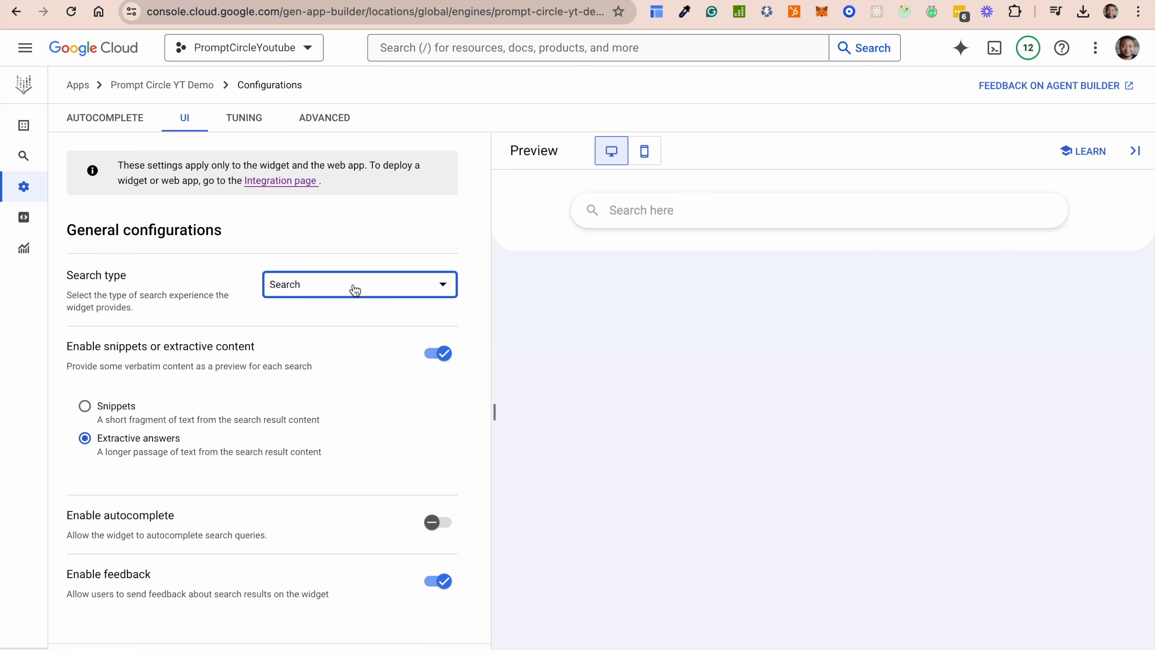
Step: Query the search preview with "What is Langchain"
{"action": "left_click", "coordinate": [648, 211]}
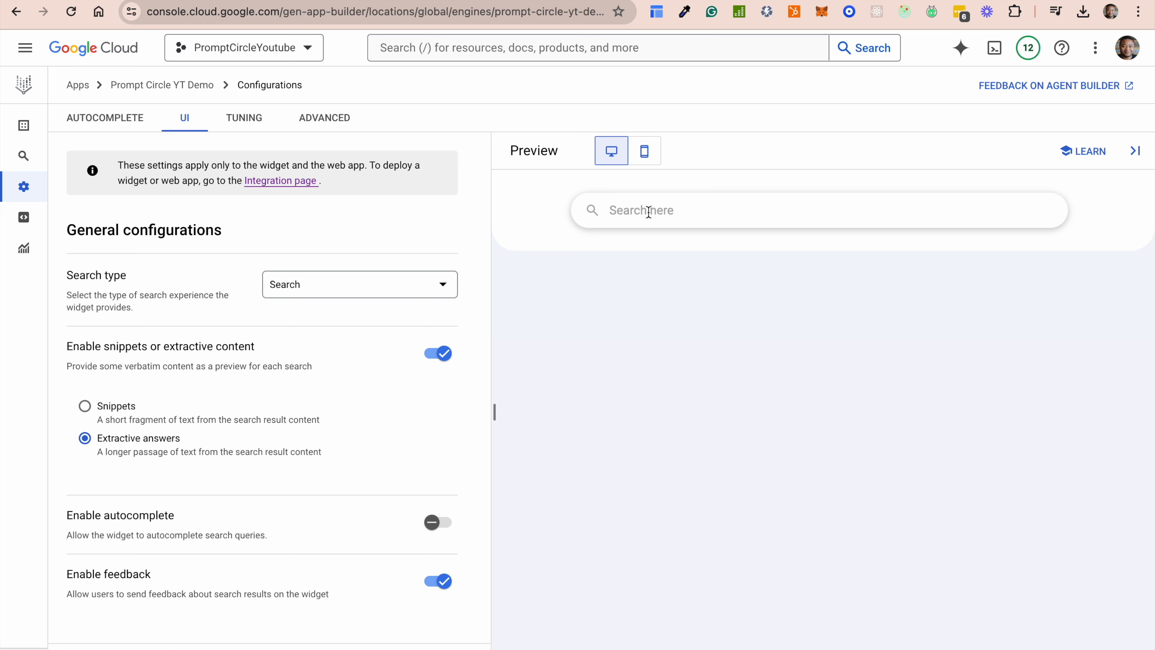
{"action": "type", "text": "What  is Langchain"}
{"action": "key", "text": "Return"}
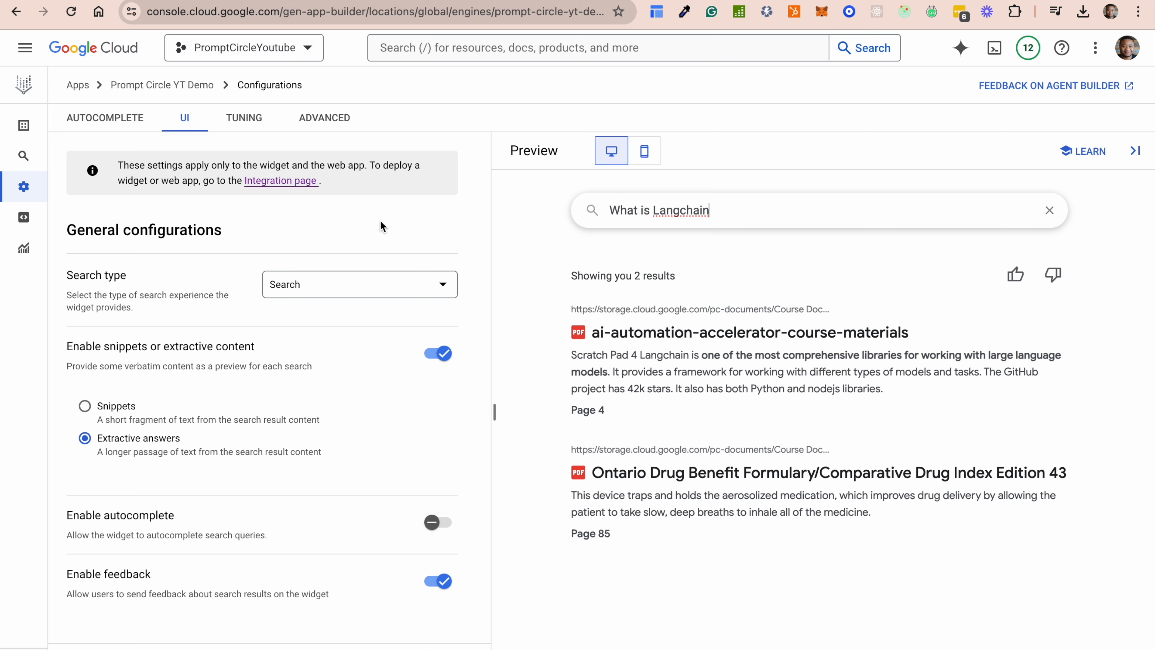
Step: Set the search type to Search with an answer and look over its summarization settings
{"action": "left_click", "coordinate": [394, 290]}
{"action": "left_click", "coordinate": [363, 342]}
{"action": "left_click", "coordinate": [685, 209]}
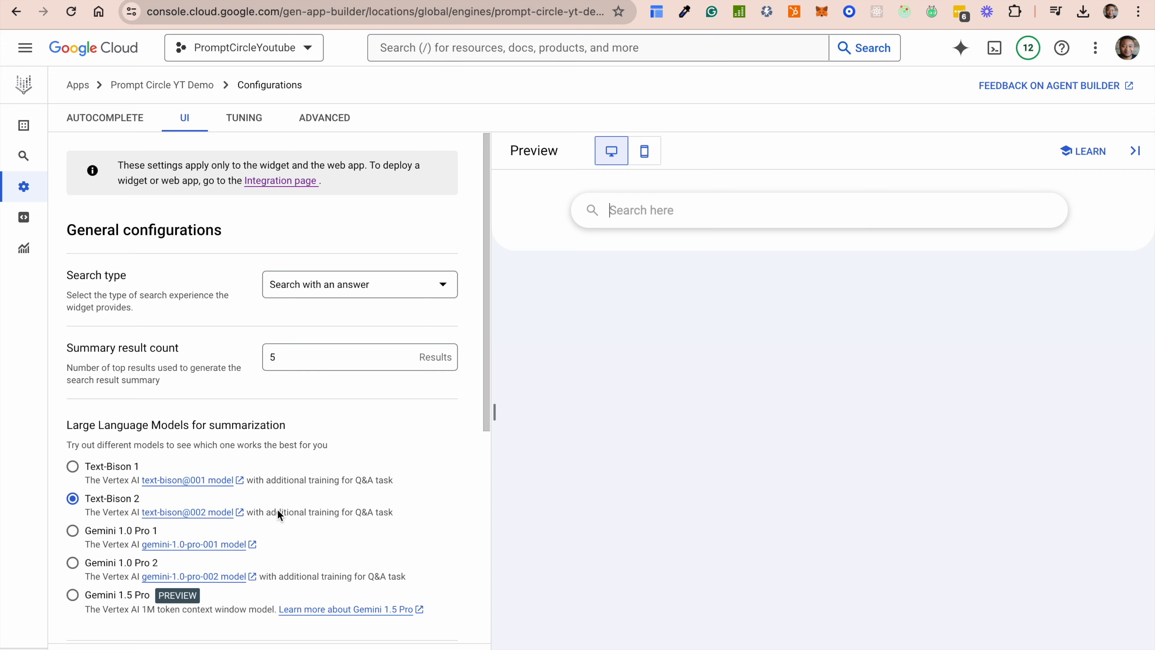
{"action": "scroll", "coordinate": [277, 509], "scroll_direction": "down", "scroll_amount": 5}
{"action": "scroll", "coordinate": [277, 509], "scroll_direction": "up", "scroll_amount": 5}
{"action": "scroll", "coordinate": [198, 494], "scroll_direction": "down", "scroll_amount": 5}
{"action": "scroll", "coordinate": [199, 543], "scroll_direction": "up", "scroll_amount": 5}
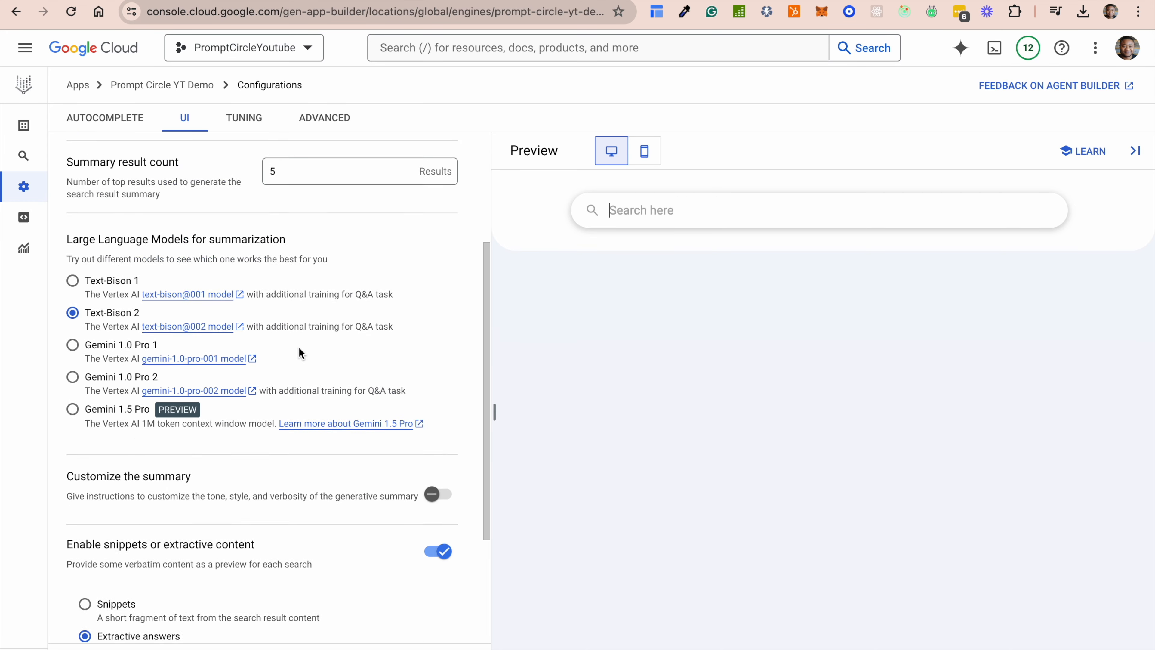
Step: Query the search preview with "What is langchain" and open the first source cited in the generated answer
{"action": "left_click", "coordinate": [632, 212]}
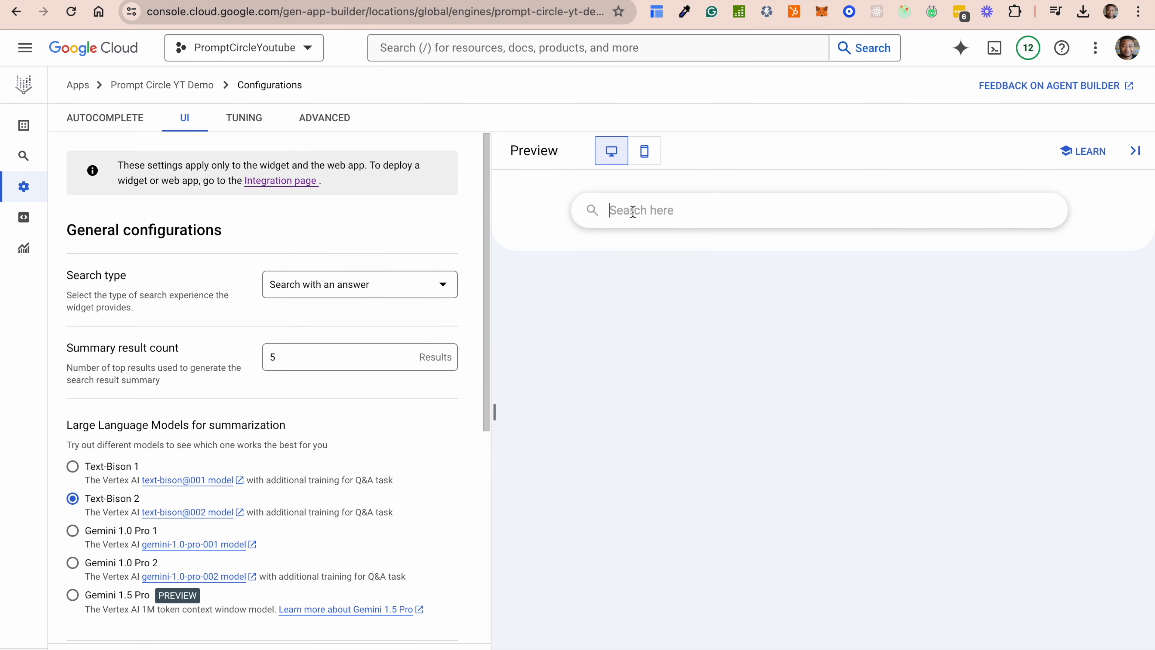
{"action": "type", "text": "What is langchain"}
{"action": "key", "text": "Return"}
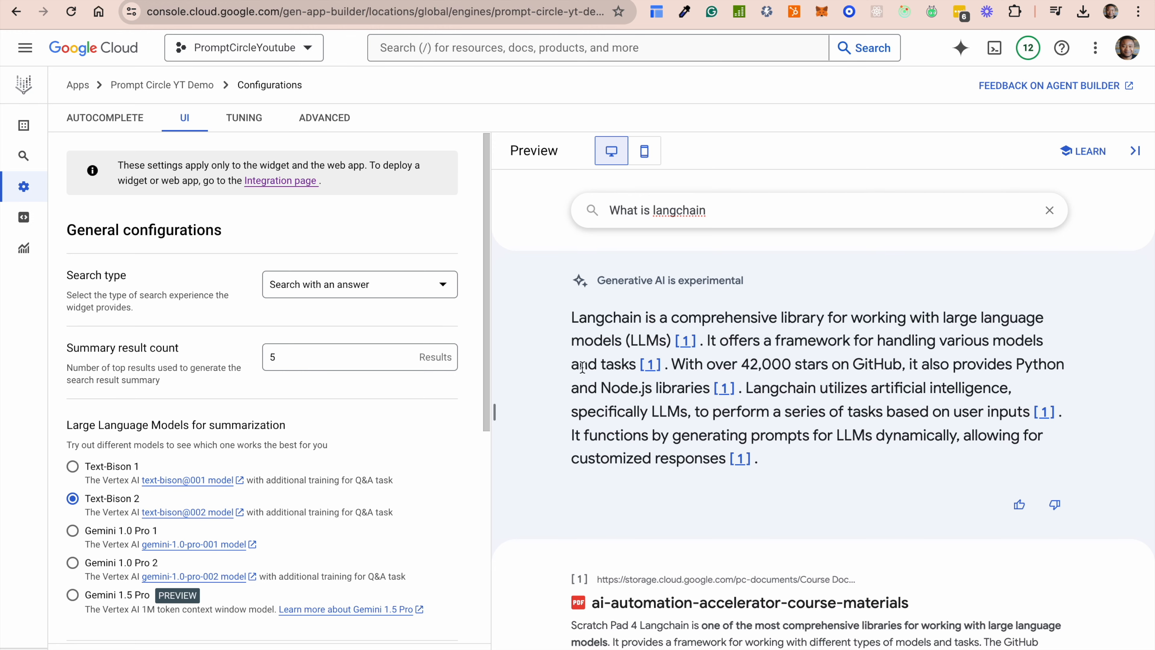
{"action": "left_click", "coordinate": [686, 341]}
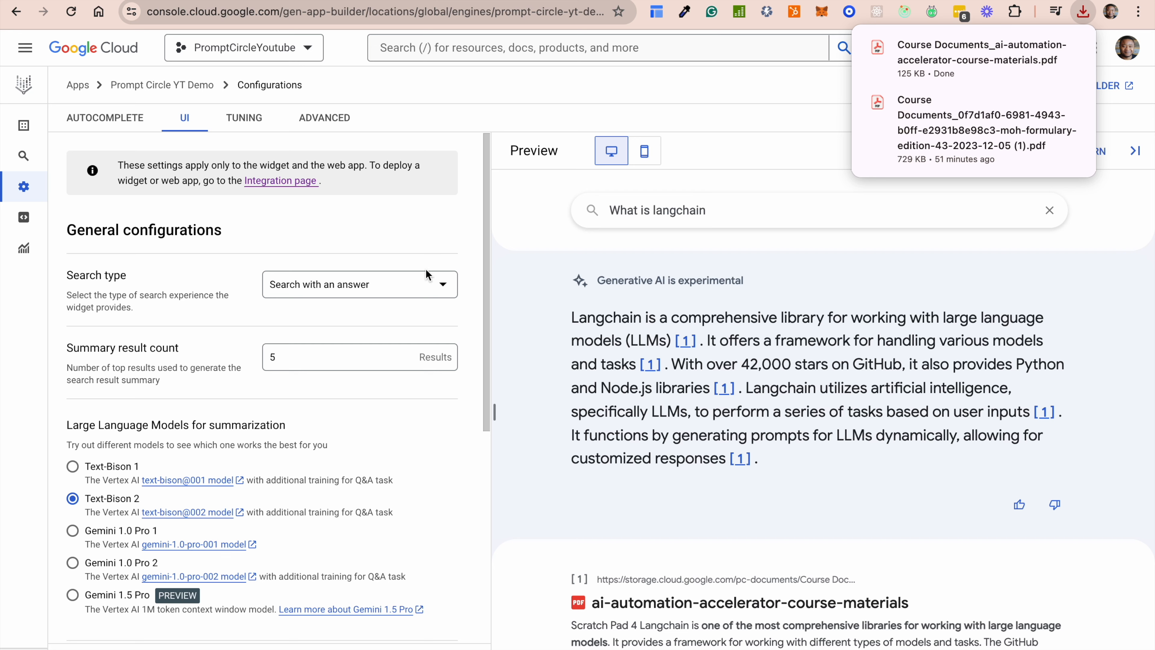
Step: Set the search type to Search with follow-ups and query the preview with "What is Langchain"
{"action": "left_click", "coordinate": [407, 286]}
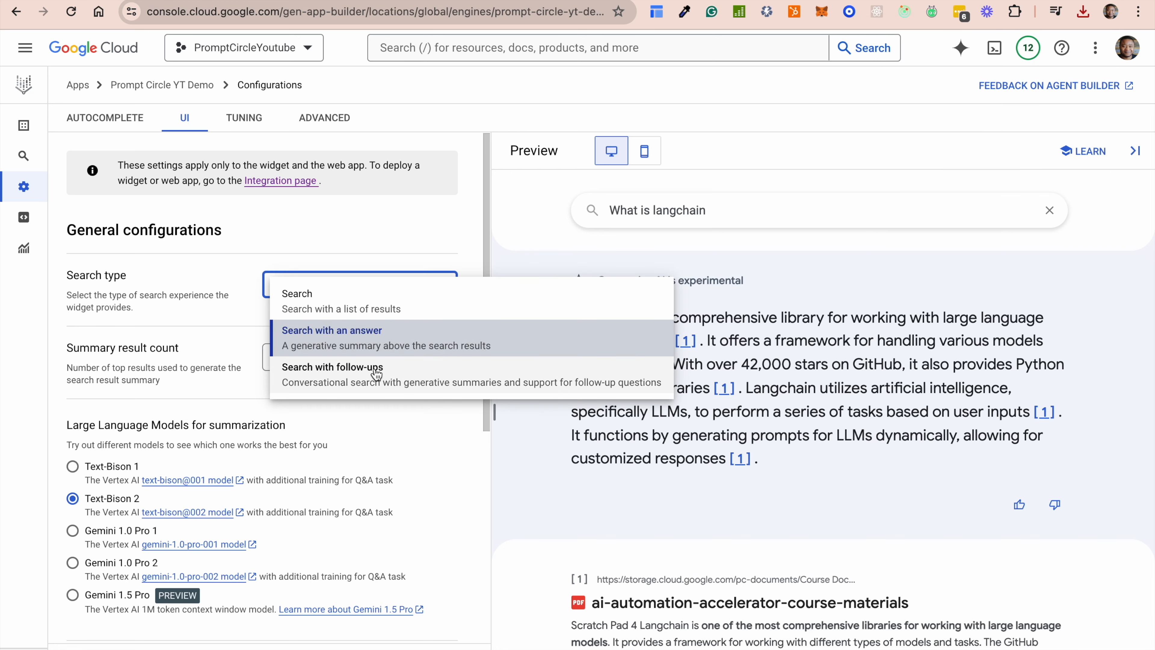
{"action": "left_click", "coordinate": [377, 378]}
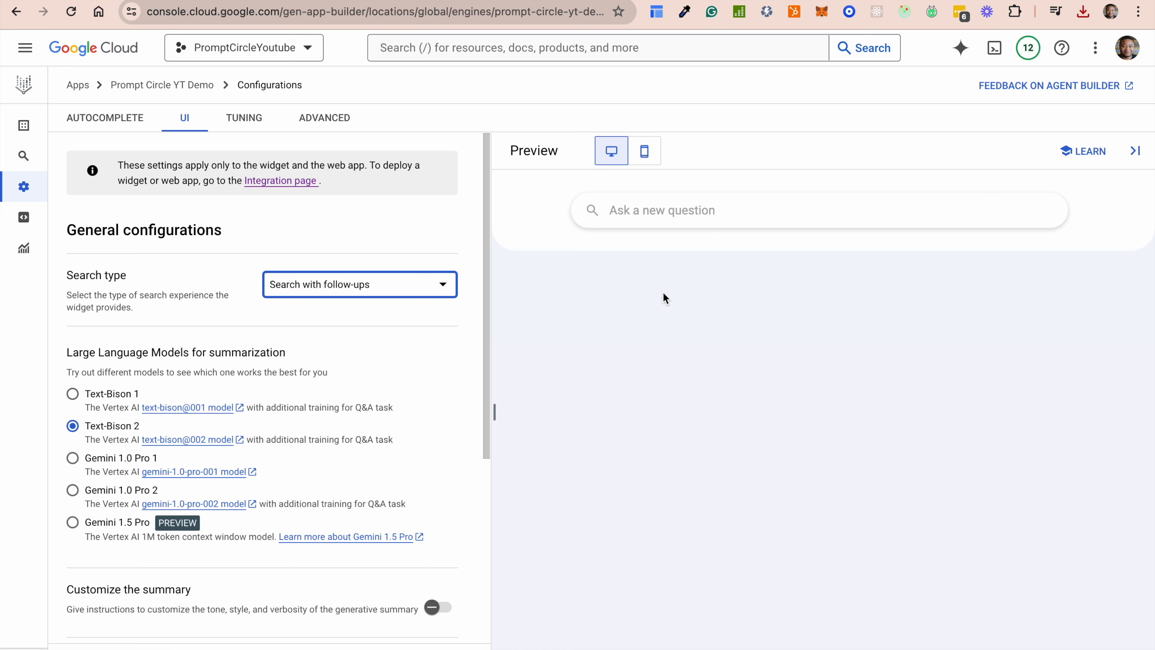
{"action": "left_click", "coordinate": [647, 212]}
{"action": "type", "text": "Wha"}
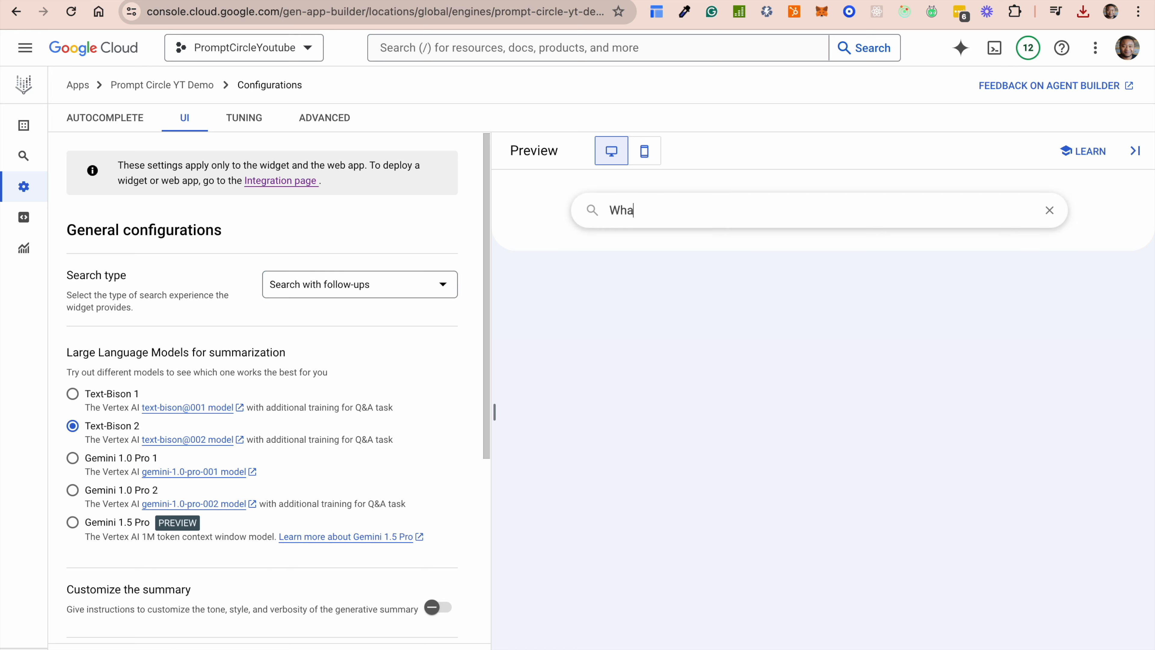
{"action": "type", "text": "t is Langchain"}
{"action": "key", "text": "Return"}
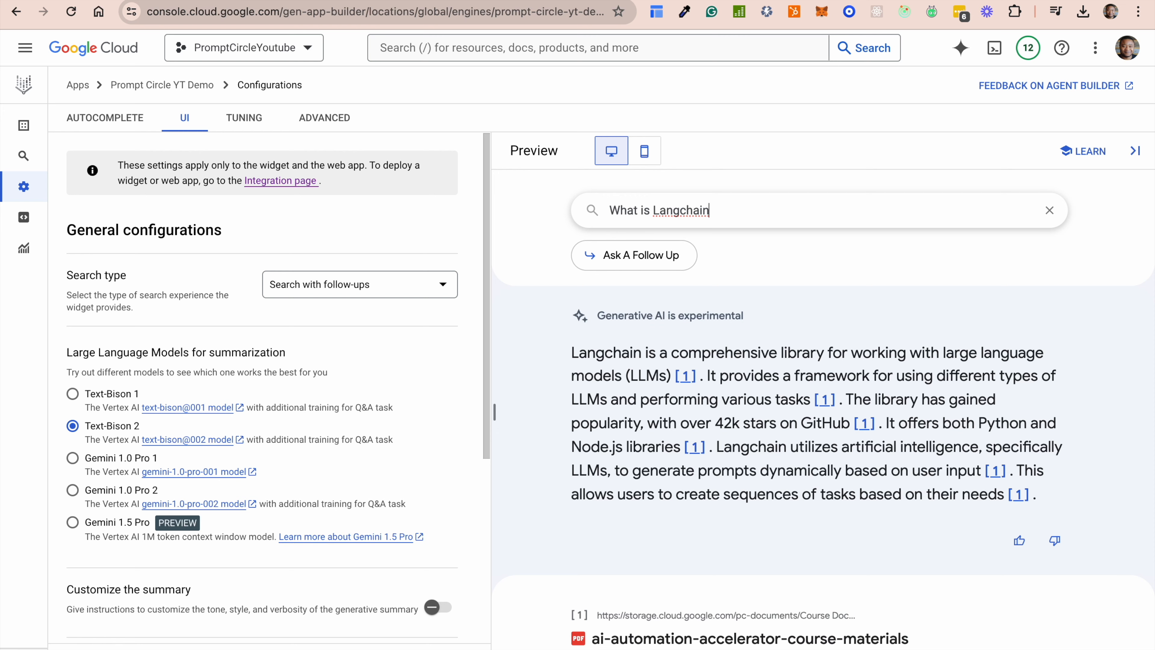
{"action": "scroll", "coordinate": [677, 423], "scroll_direction": "down", "scroll_amount": 5}
{"action": "scroll", "coordinate": [678, 426], "scroll_direction": "up", "scroll_amount": 3}
{"action": "scroll", "coordinate": [678, 426], "scroll_direction": "up", "scroll_amount": 3}
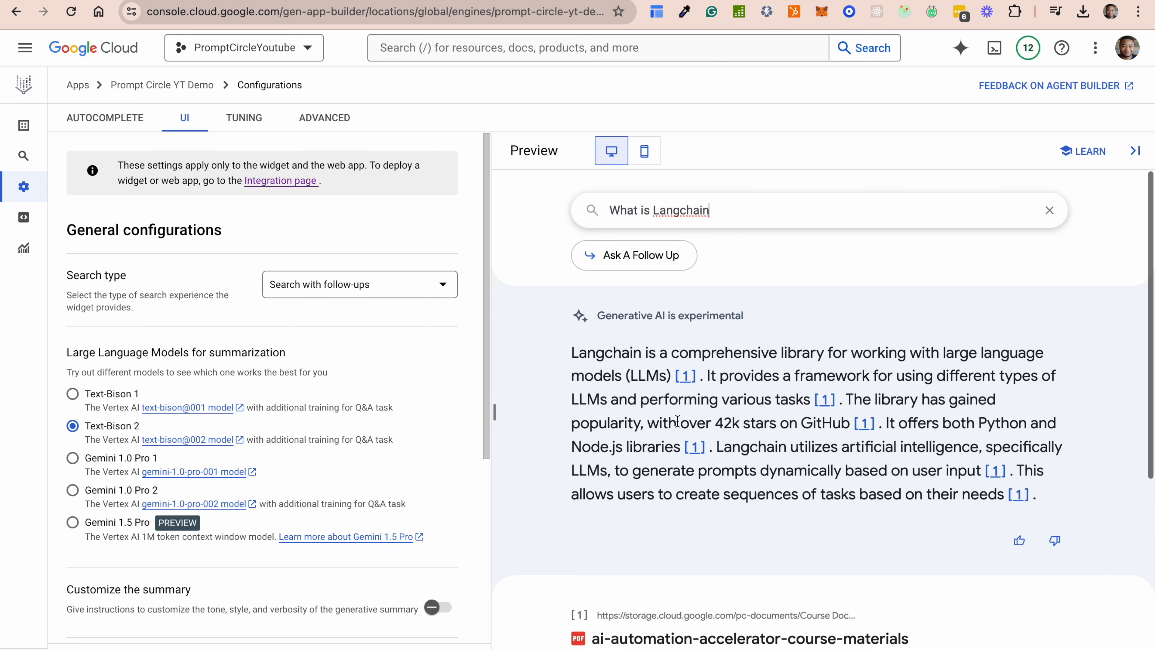
Step: Ask the follow-up "Explain some of the RAG capabilities offered by Langchain" in the preview and review the answer and its sources
{"action": "left_click", "coordinate": [645, 258]}
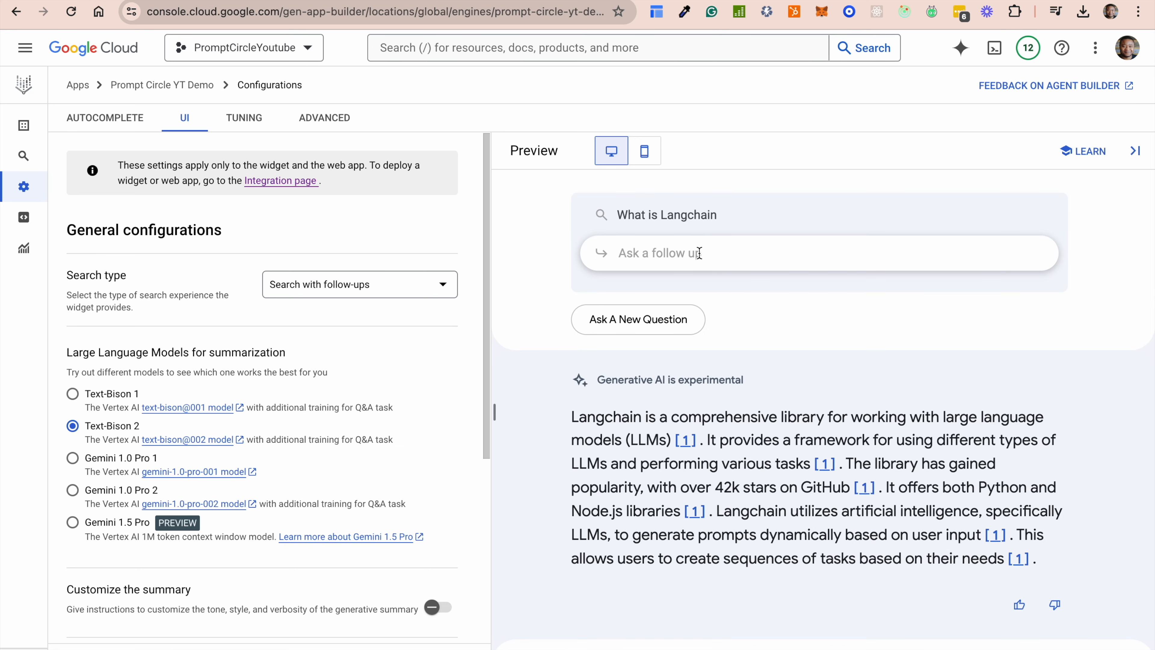
{"action": "type", "text": "Explain some of the RA"}
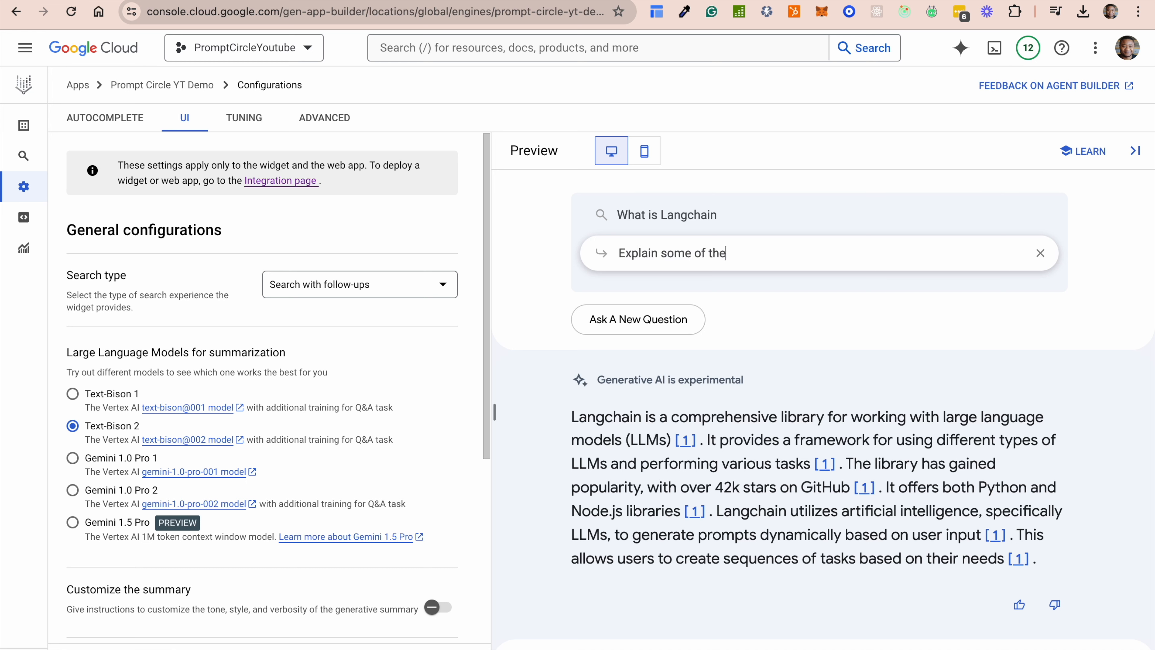
{"action": "type", "text": "capabilities offered by Langchain"}
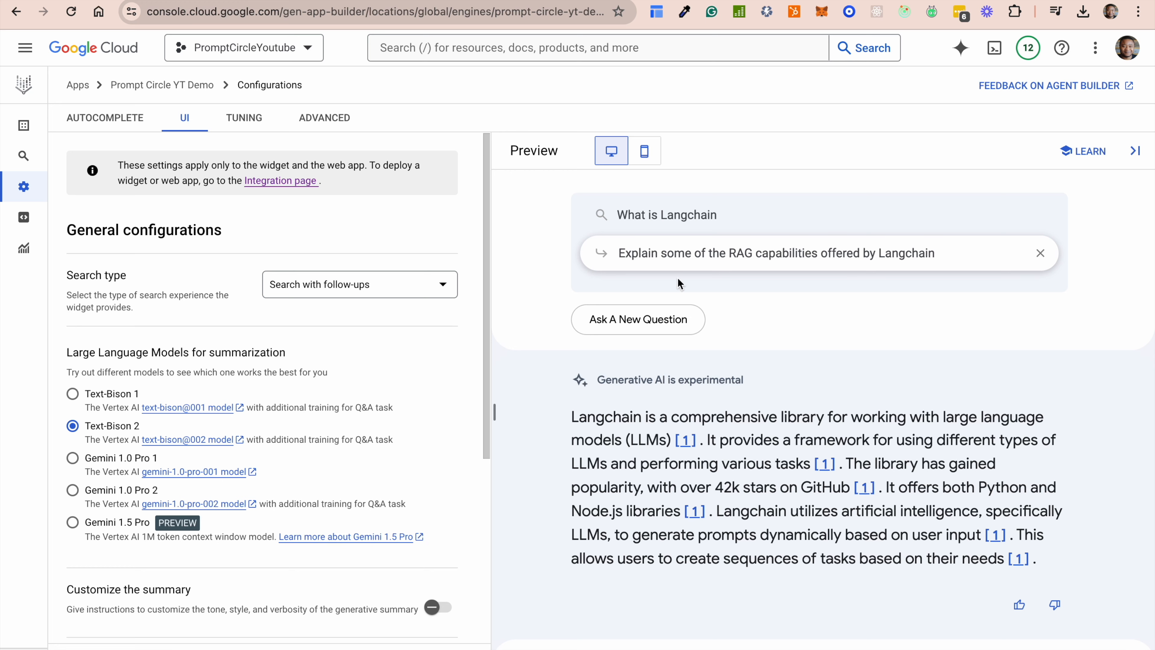
{"action": "key", "text": "Return"}
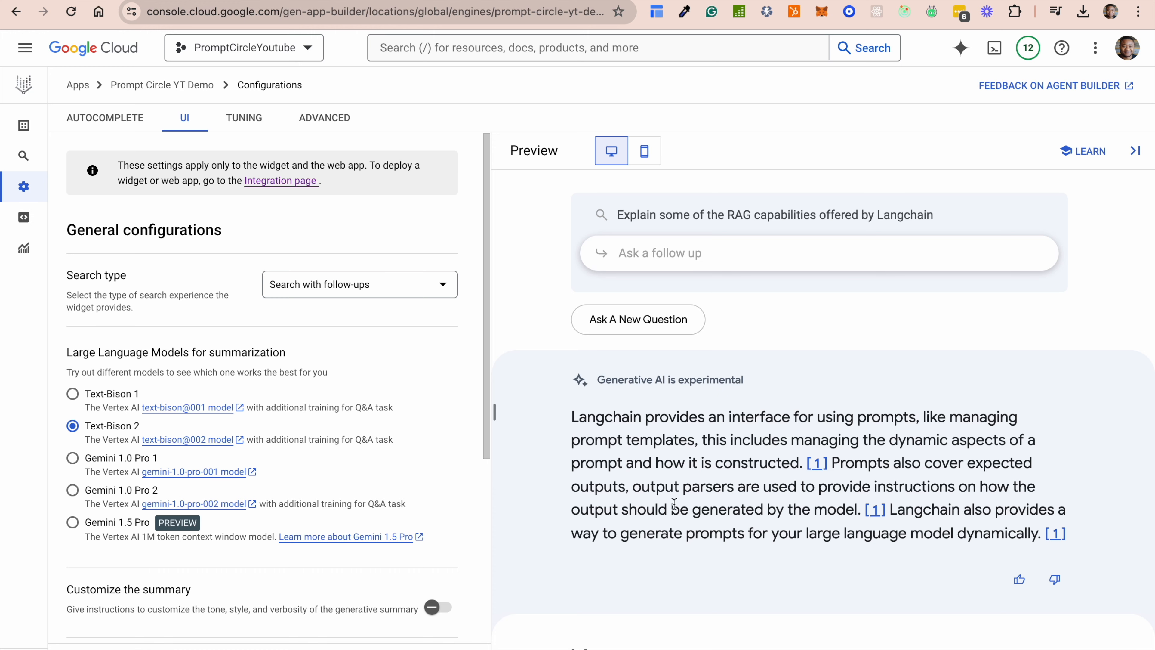
{"action": "scroll", "coordinate": [845, 510], "scroll_direction": "down", "scroll_amount": 8}
{"action": "scroll", "coordinate": [848, 517], "scroll_direction": "up", "scroll_amount": 3}
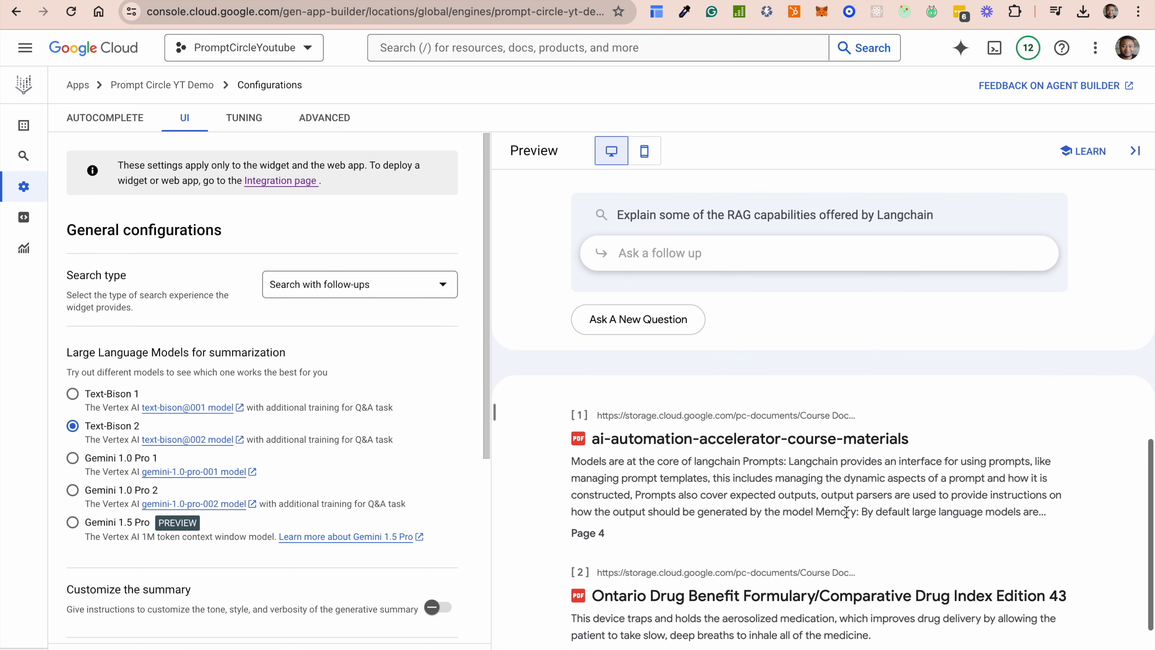
{"action": "scroll", "coordinate": [779, 416], "scroll_direction": "up", "scroll_amount": 8}
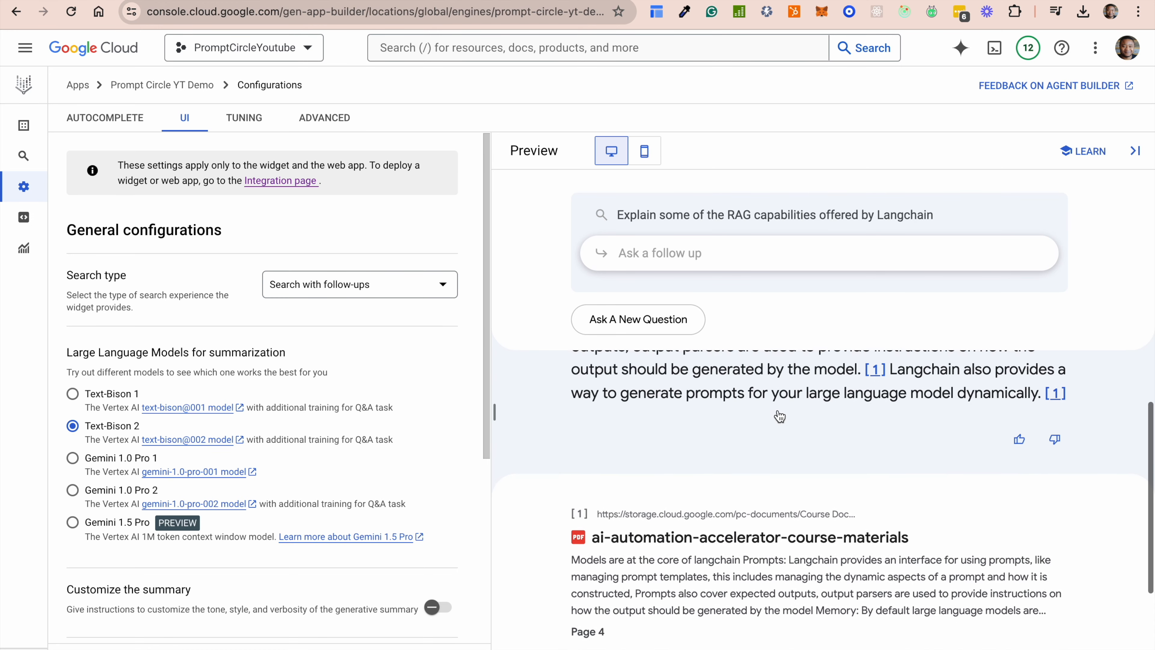
{"action": "scroll", "coordinate": [775, 419], "scroll_direction": "up", "scroll_amount": 6}
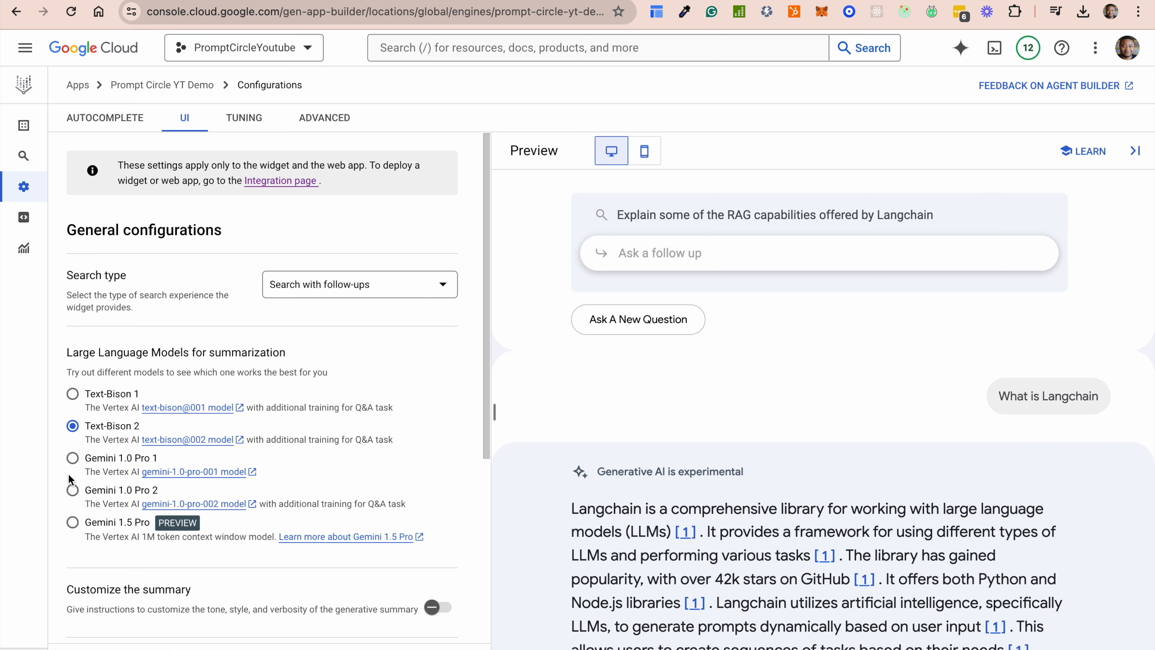
Step: Choose Gemini 1.0 Pro 2 as the large language model for summarization
{"action": "left_click", "coordinate": [73, 522]}
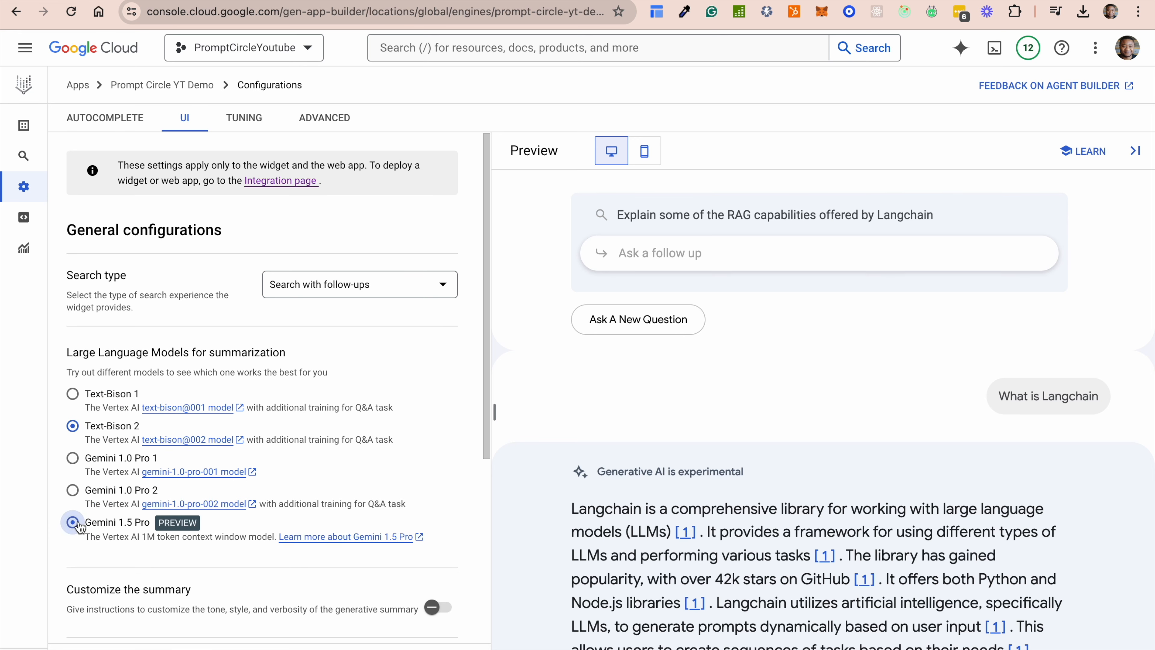
{"action": "left_click", "coordinate": [72, 457]}
{"action": "left_click", "coordinate": [73, 496]}
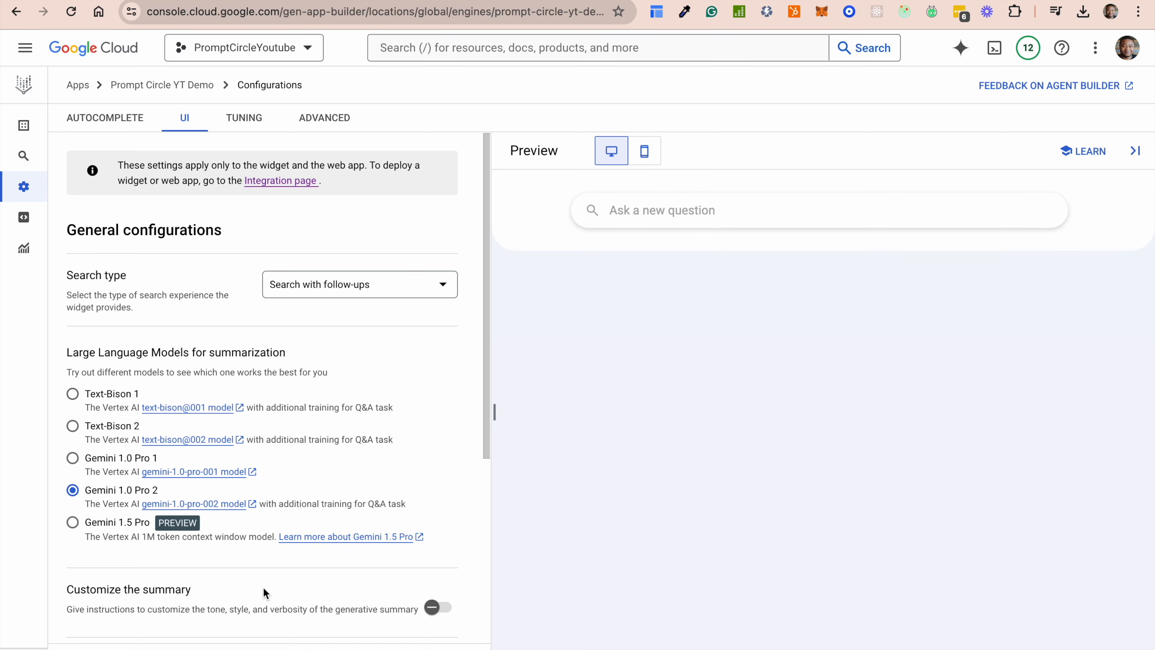
Step: Enable autocomplete of search queries for the widget
{"action": "scroll", "coordinate": [279, 584], "scroll_direction": "down", "scroll_amount": 3}
{"action": "scroll", "coordinate": [273, 592], "scroll_direction": "down", "scroll_amount": 3}
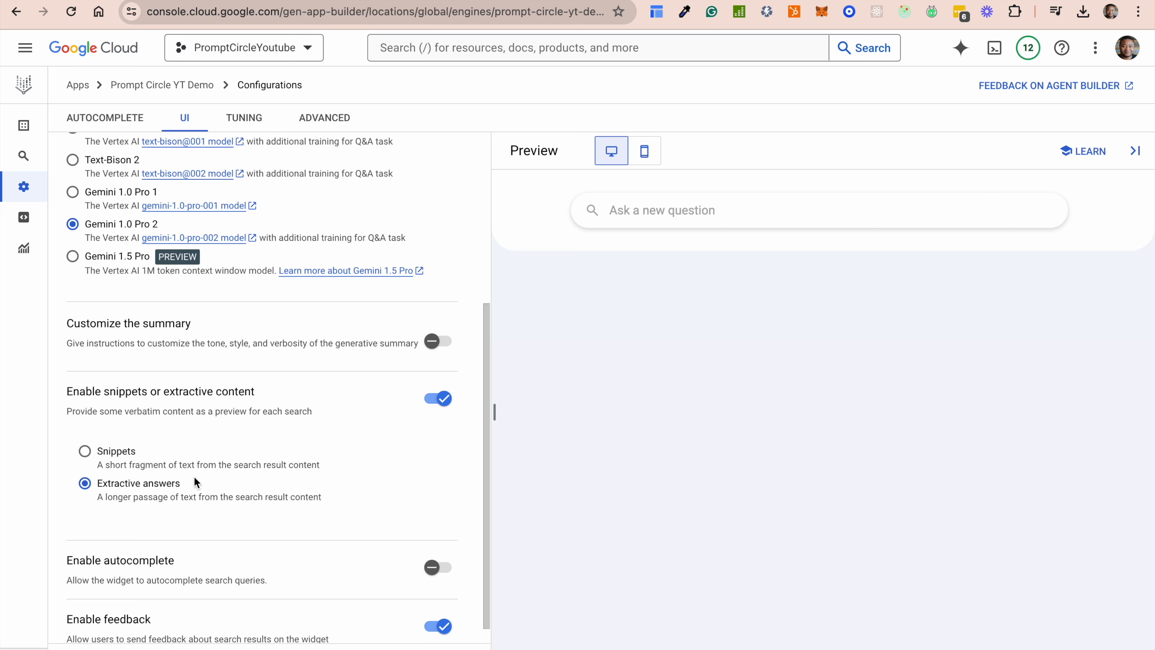
{"action": "scroll", "coordinate": [302, 509], "scroll_direction": "down", "scroll_amount": 1}
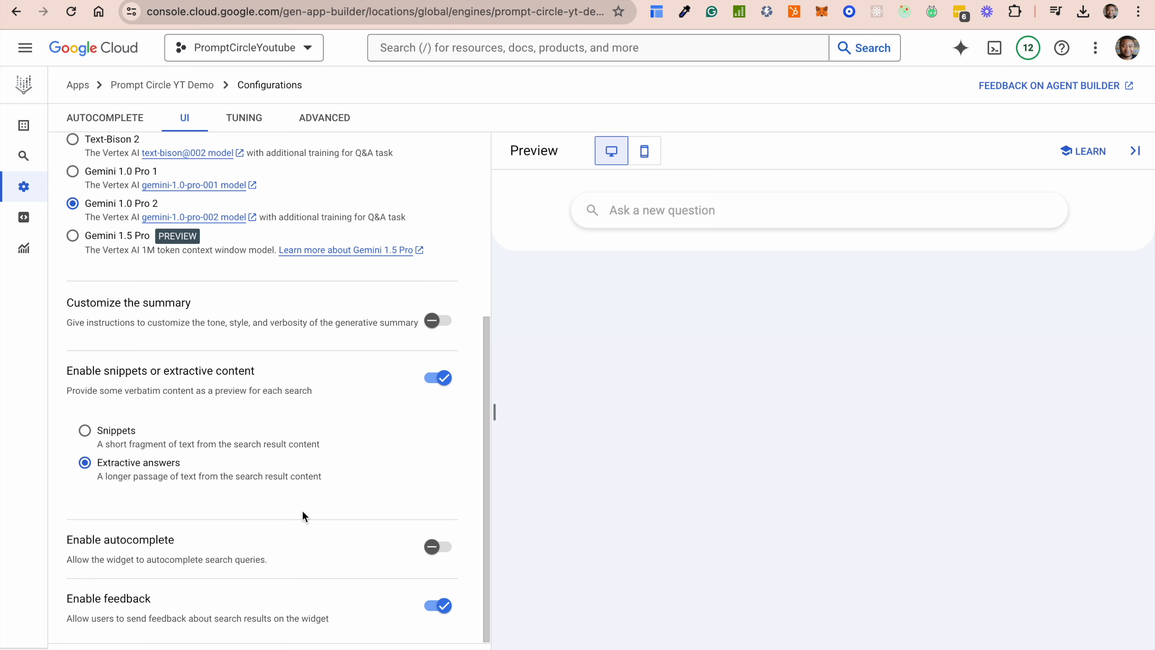
{"action": "left_click", "coordinate": [438, 548]}
Step: Query the preview with "Langchain model and prompt engineering" and read through the generated answer and its sources
{"action": "left_click", "coordinate": [696, 211]}
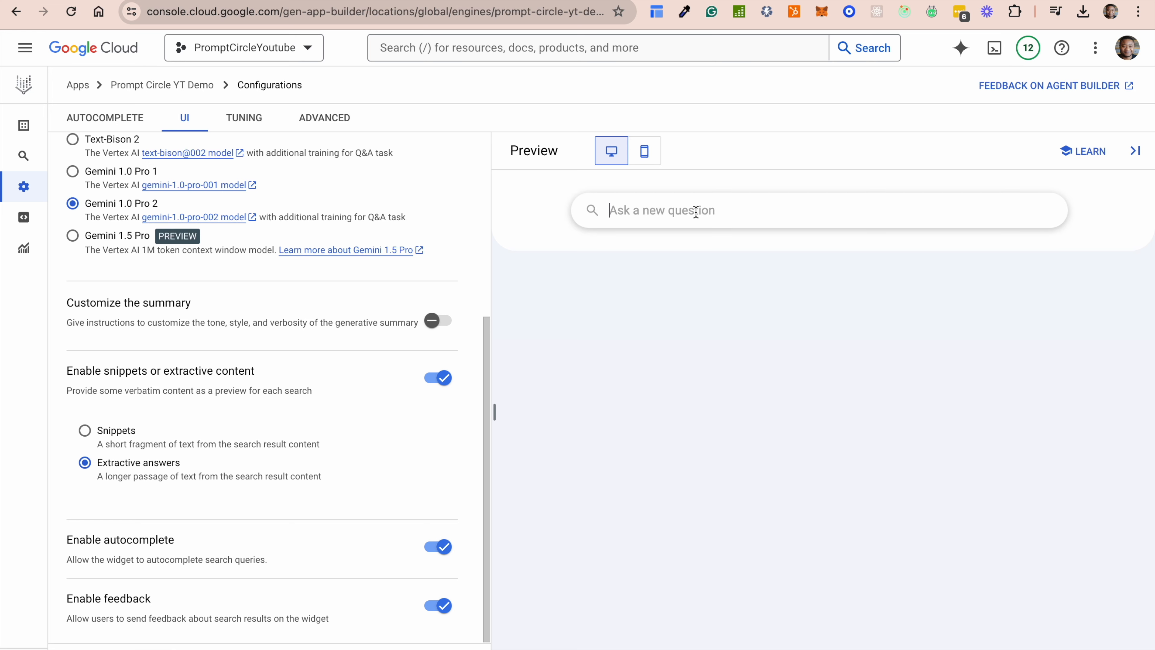
{"action": "type", "text": "Langchain "}
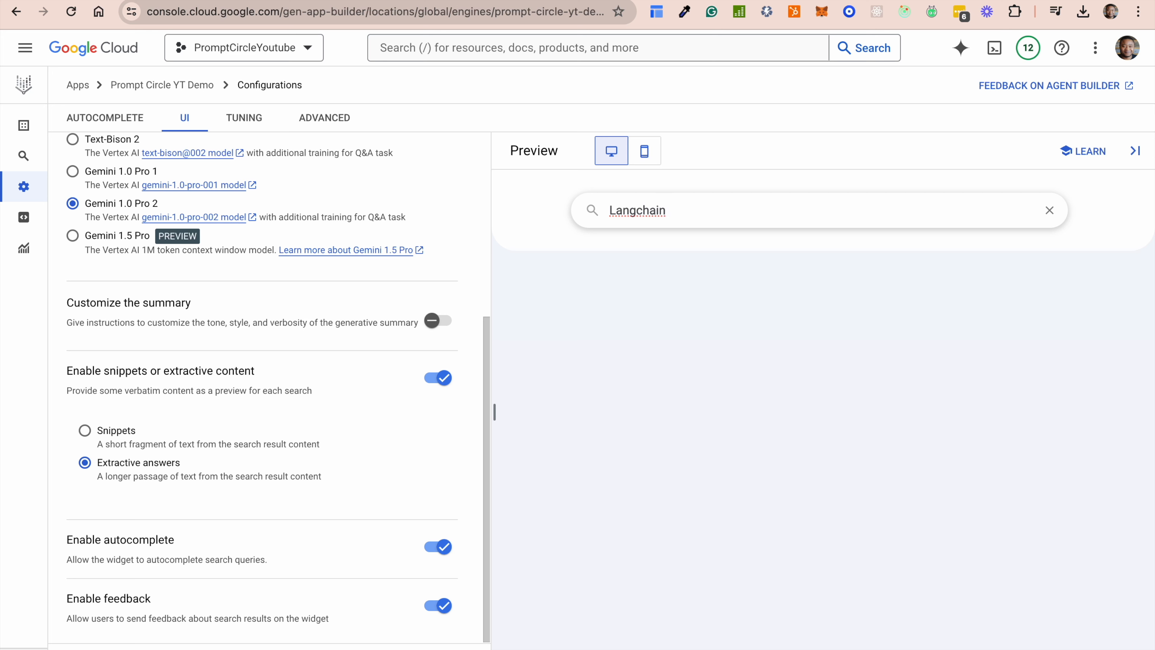
{"action": "type", "text": "model and prompt engineering"}
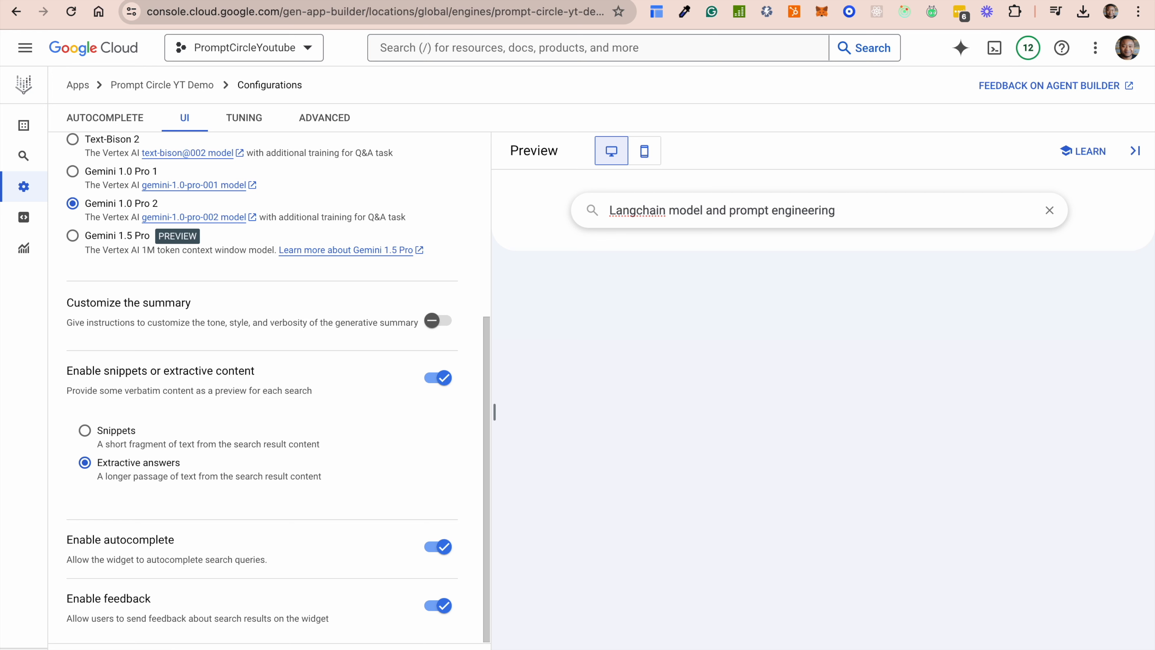
{"action": "key", "text": "Return"}
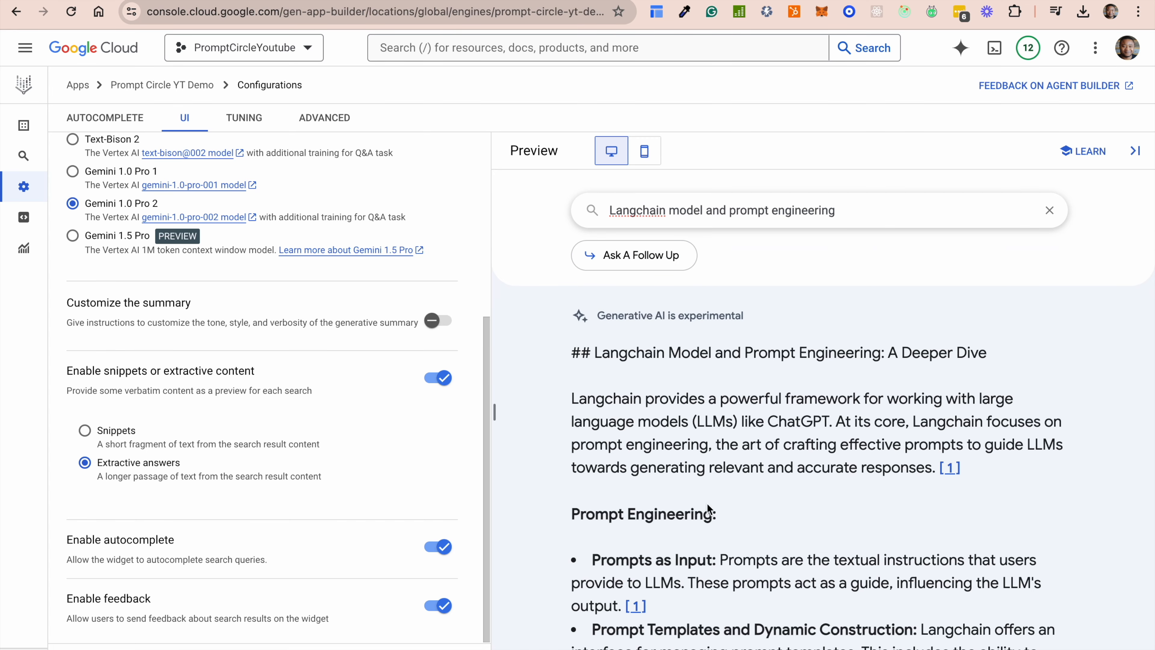
{"action": "scroll", "coordinate": [701, 484], "scroll_direction": "down", "scroll_amount": 10}
{"action": "scroll", "coordinate": [711, 509], "scroll_direction": "down", "scroll_amount": 7}
{"action": "scroll", "coordinate": [711, 509], "scroll_direction": "up", "scroll_amount": 15}
{"action": "scroll", "coordinate": [711, 508], "scroll_direction": "up", "scroll_amount": 2}
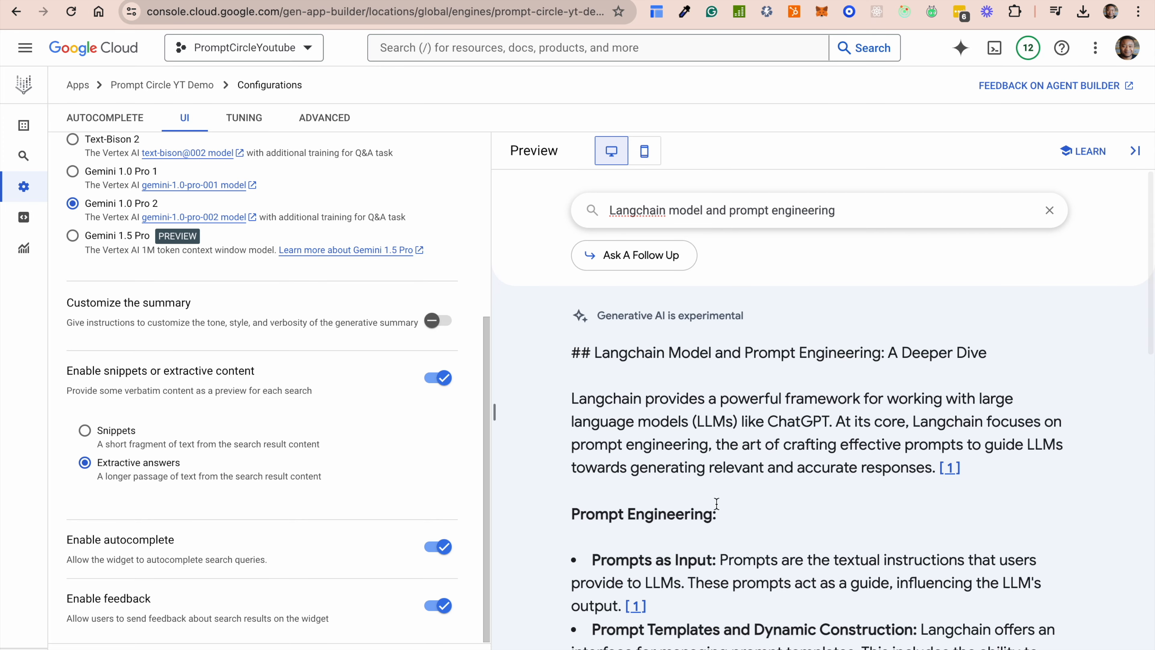
{"action": "scroll", "coordinate": [815, 457], "scroll_direction": "down", "scroll_amount": 7}
{"action": "scroll", "coordinate": [816, 457], "scroll_direction": "down", "scroll_amount": 10}
{"action": "scroll", "coordinate": [816, 457], "scroll_direction": "up", "scroll_amount": 6}
{"action": "scroll", "coordinate": [815, 458], "scroll_direction": "up", "scroll_amount": 5}
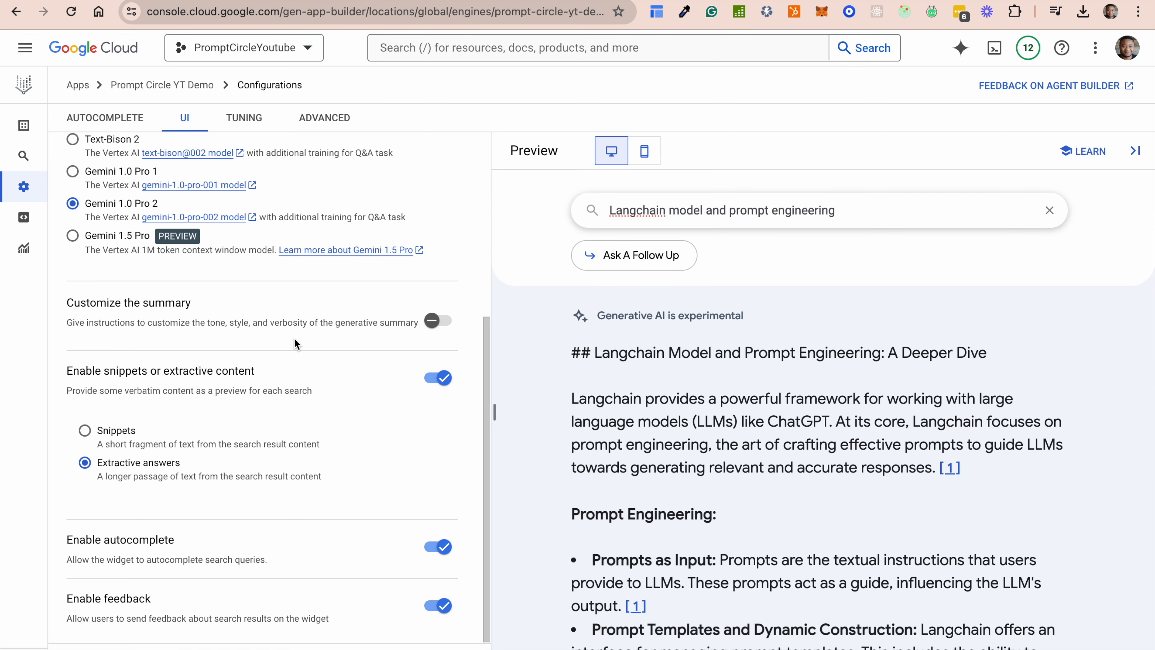
Step: Save the Search app's widget configuration without abandoning the pending changes
{"action": "scroll", "coordinate": [271, 259], "scroll_direction": "up", "scroll_amount": 6}
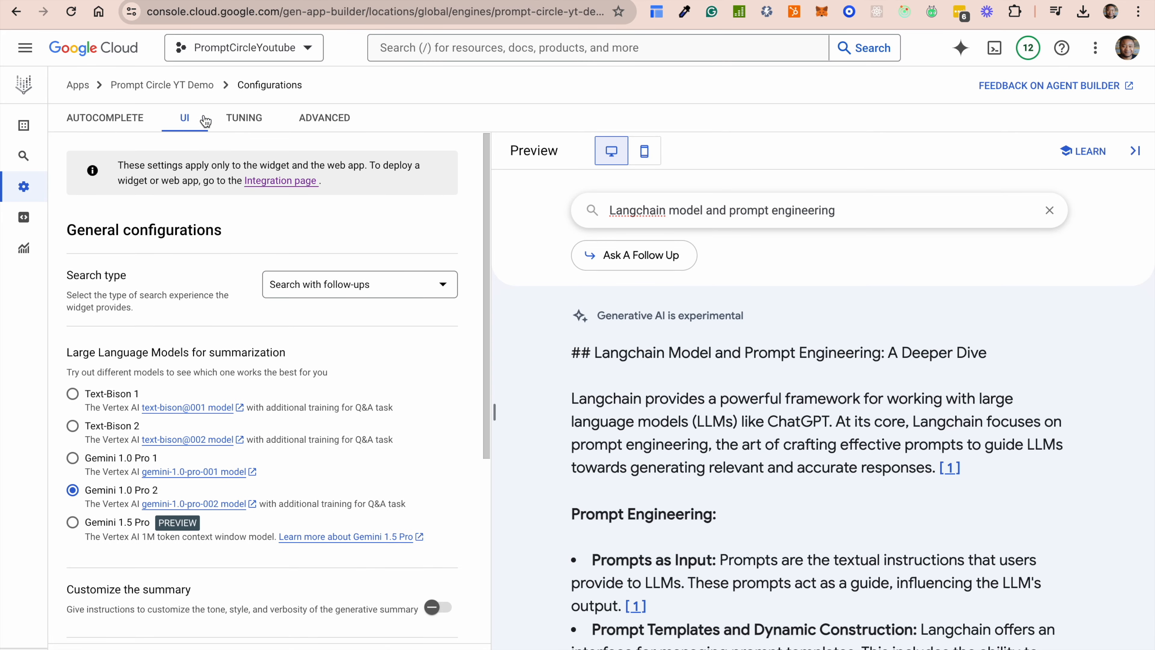
{"action": "left_click", "coordinate": [268, 124]}
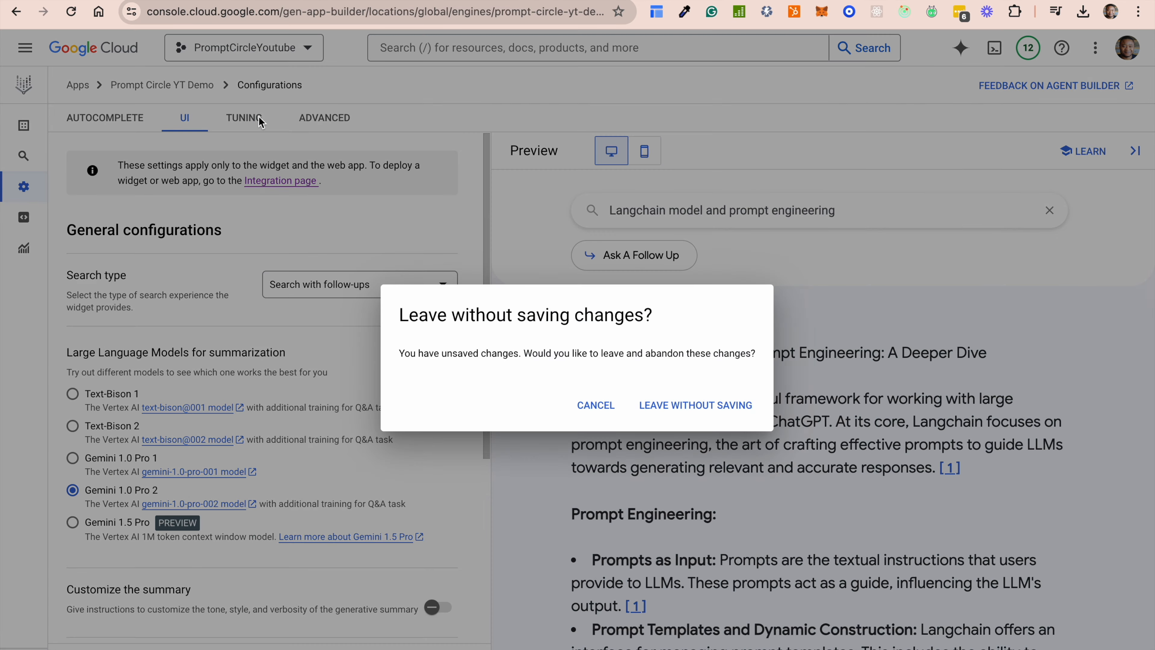
{"action": "left_click", "coordinate": [595, 405]}
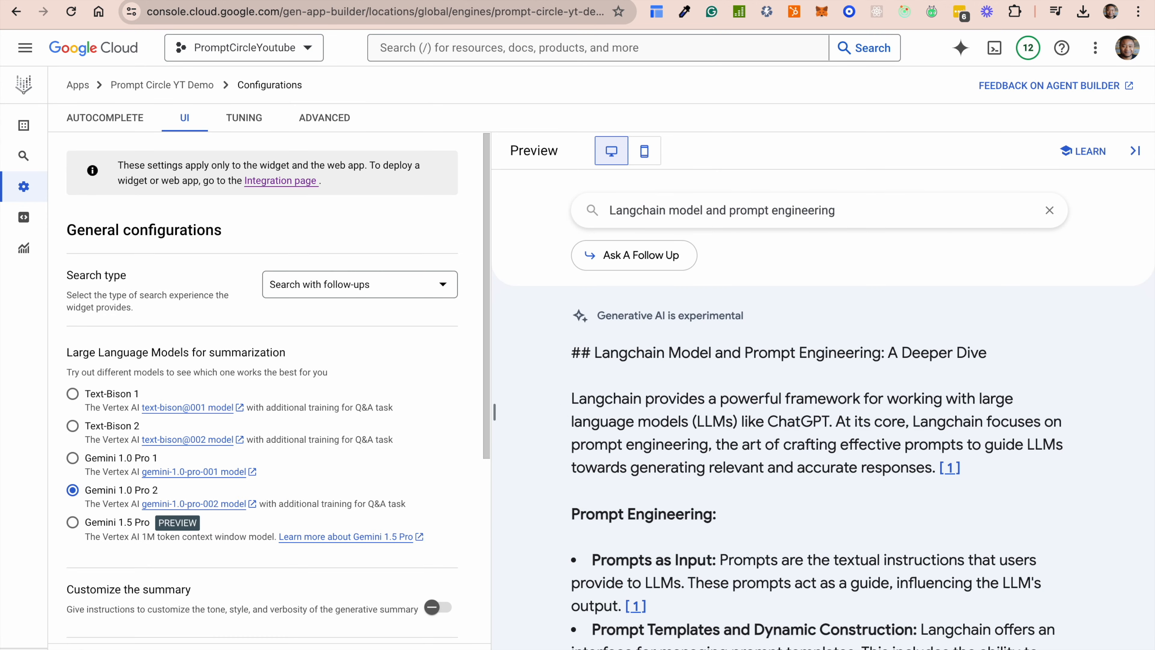
{"action": "left_click", "coordinate": [118, 649]}
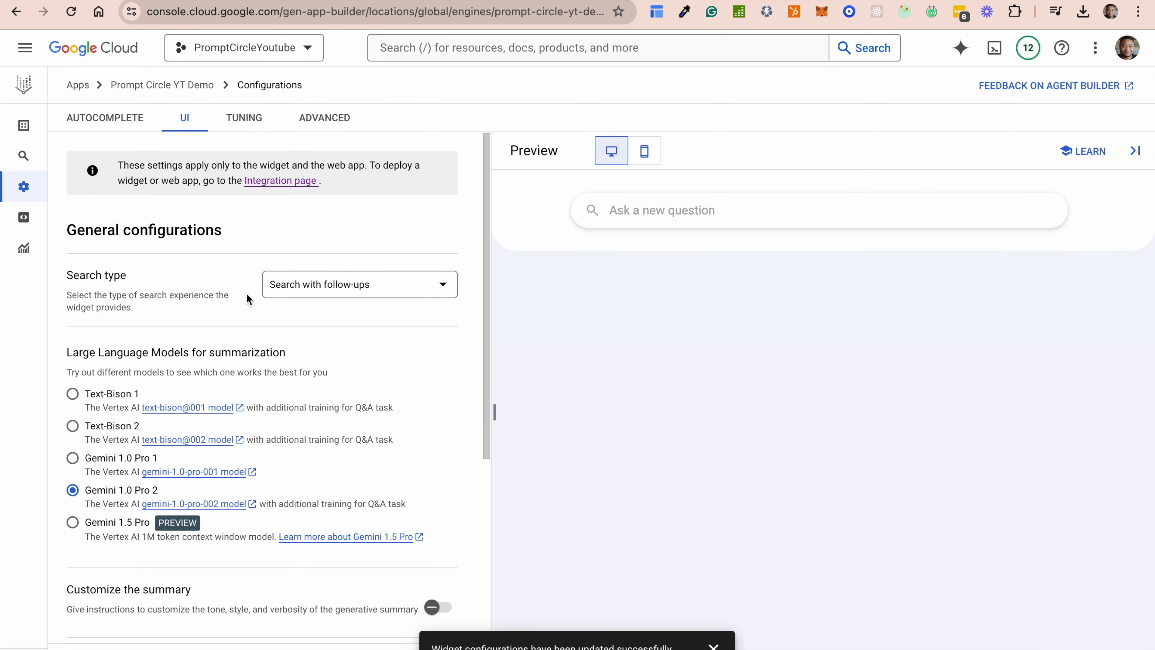
Step: Review the search tuning options, the Enterprise edition and Advanced LLM features, and the widget's general configurations
{"action": "left_click", "coordinate": [245, 123]}
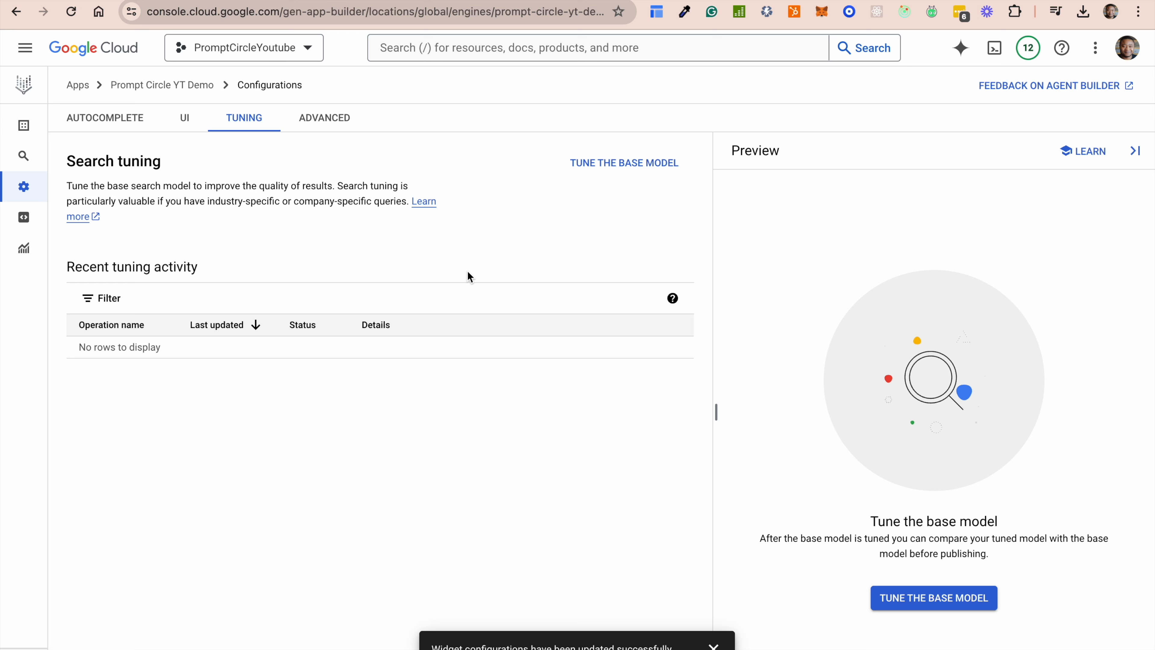
{"action": "left_click", "coordinate": [332, 120]}
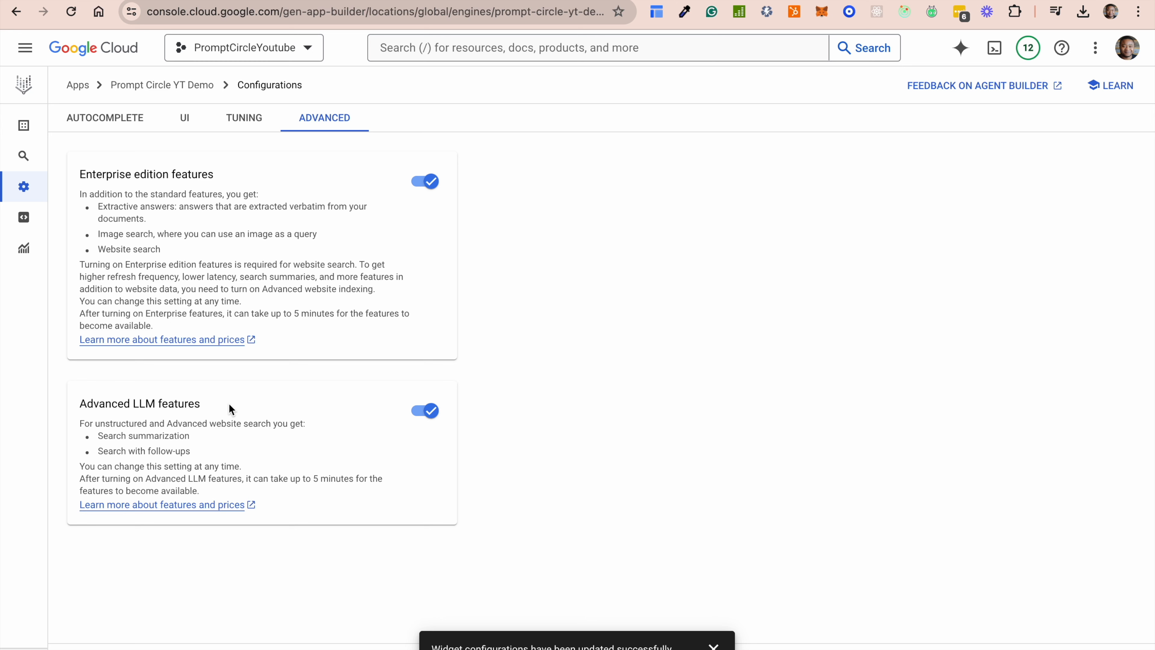
{"action": "left_click", "coordinate": [181, 129]}
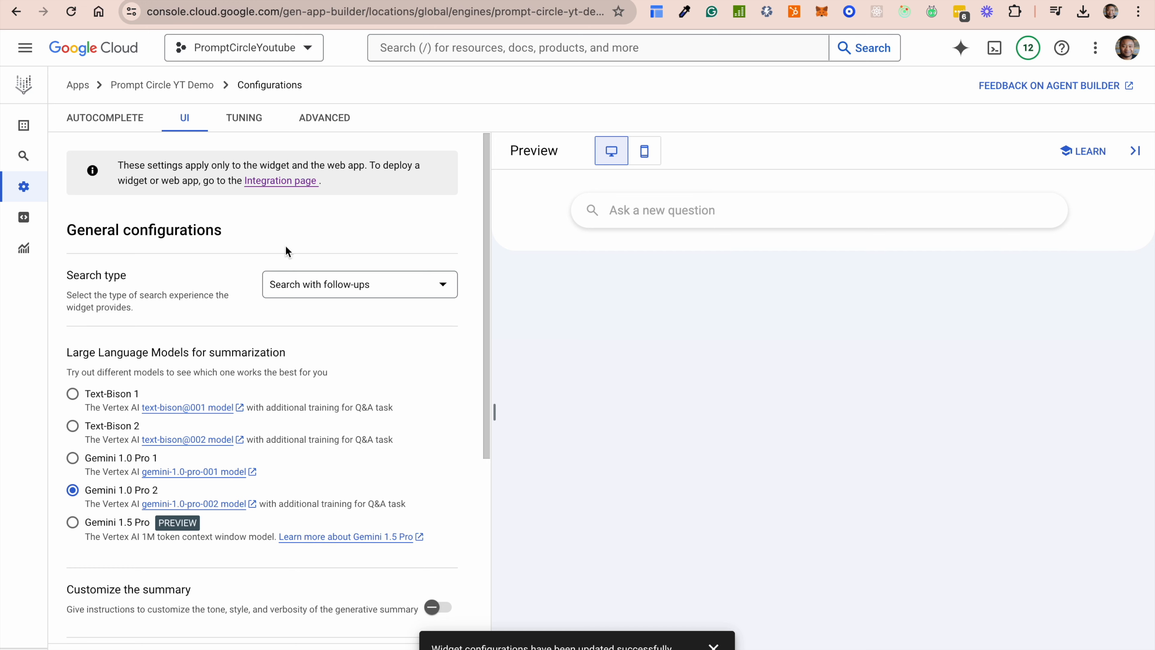
{"action": "scroll", "coordinate": [339, 386], "scroll_direction": "down", "scroll_amount": 5}
{"action": "scroll", "coordinate": [296, 310], "scroll_direction": "up", "scroll_amount": 5}
Step: Examine the app's integration options, covering widget authorization type, allowed domains, embed code and the API example request
{"action": "mouse_move", "coordinate": [40, 217]}
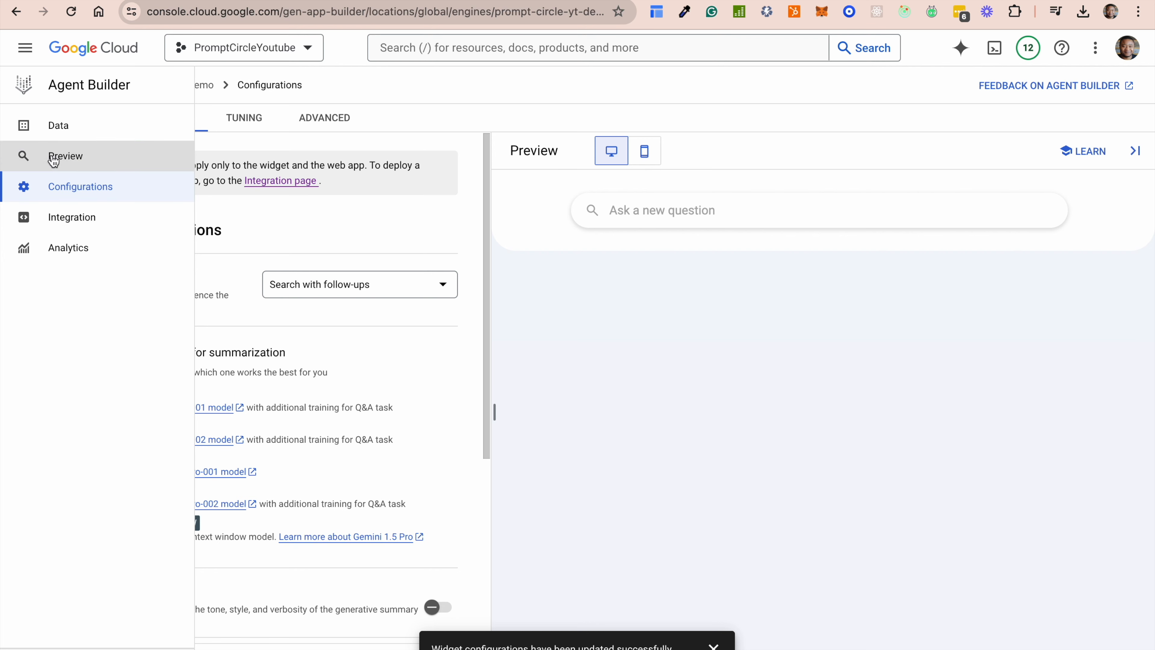
{"action": "left_click", "coordinate": [95, 224]}
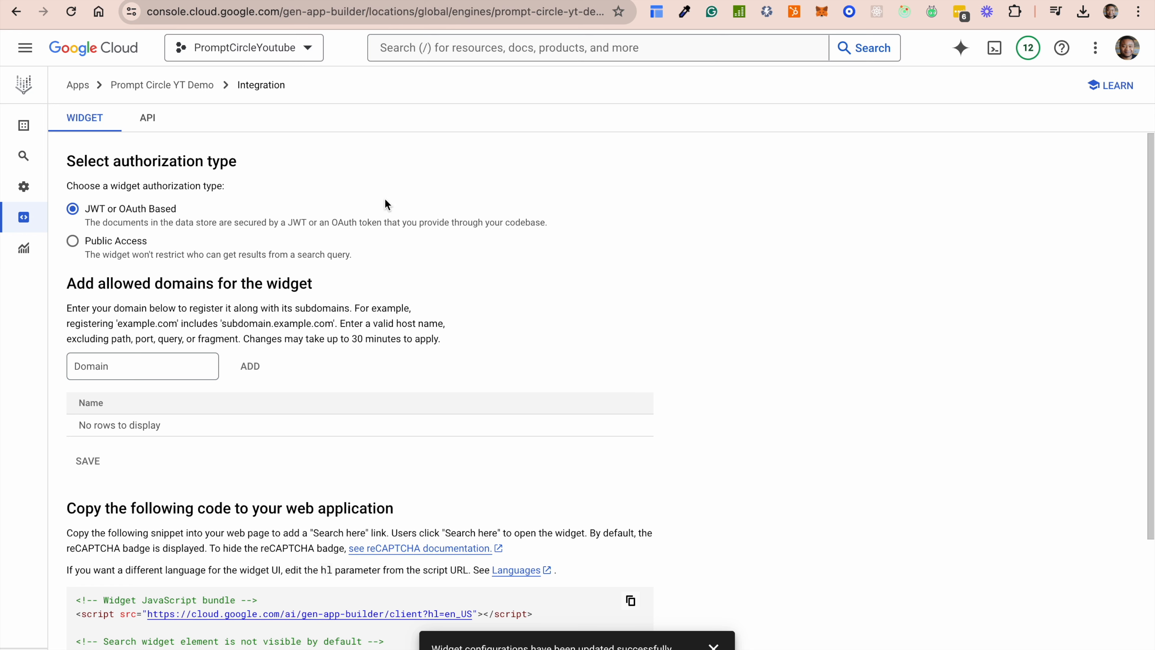
{"action": "scroll", "coordinate": [551, 516], "scroll_direction": "down", "scroll_amount": 5}
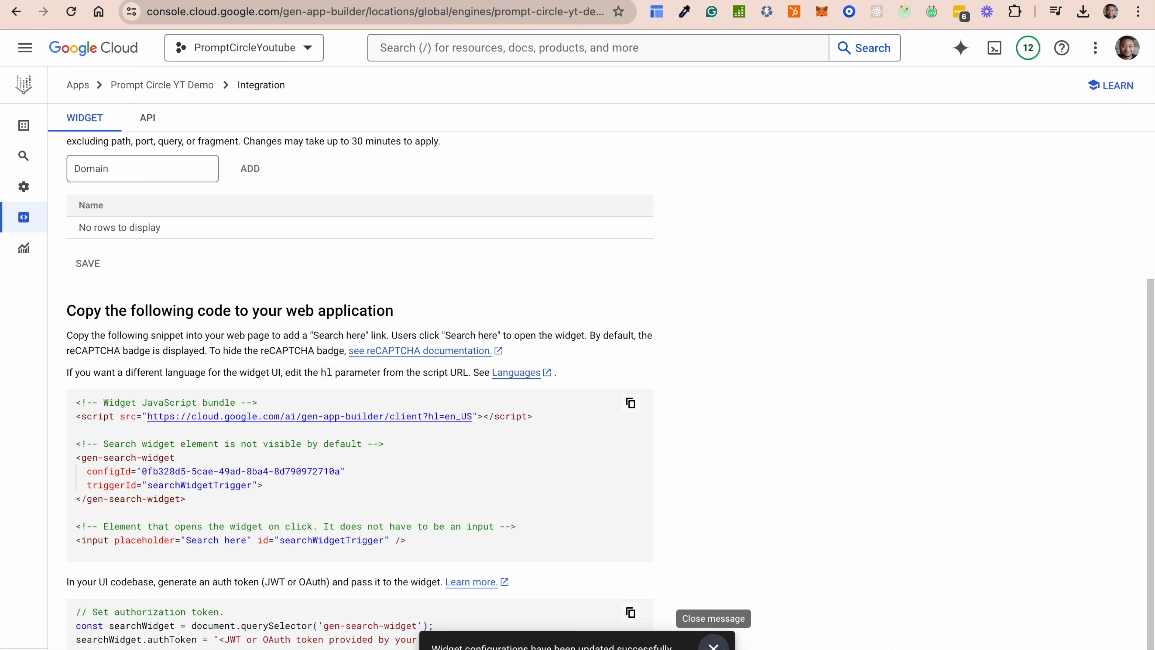
{"action": "left_click", "coordinate": [713, 645]}
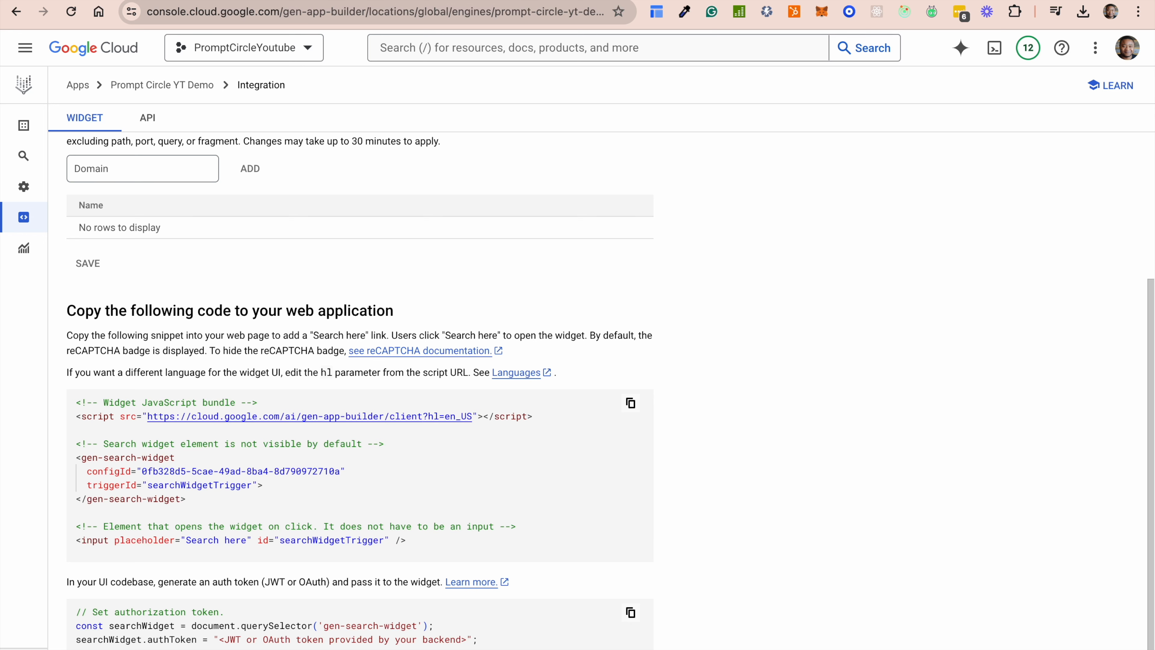
{"action": "left_click", "coordinate": [144, 118]}
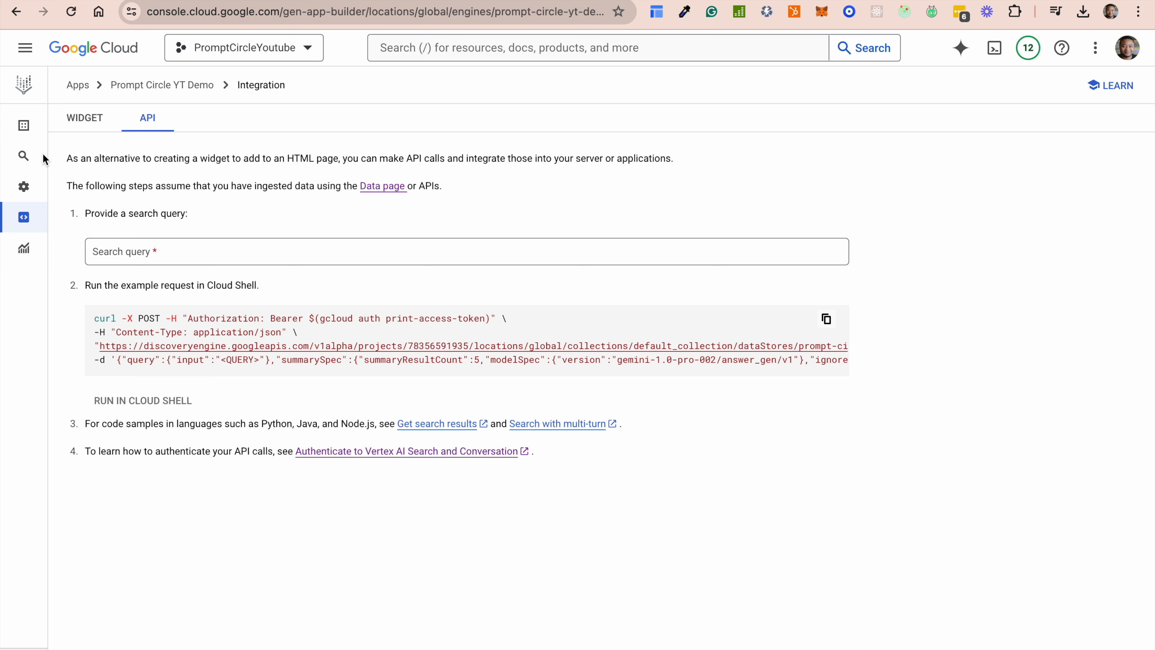
Step: Create a new app of type Agent with the display name "Prompt Circle" in the us-central1 region
{"action": "mouse_move", "coordinate": [36, 97]}
{"action": "left_click", "coordinate": [78, 88]}
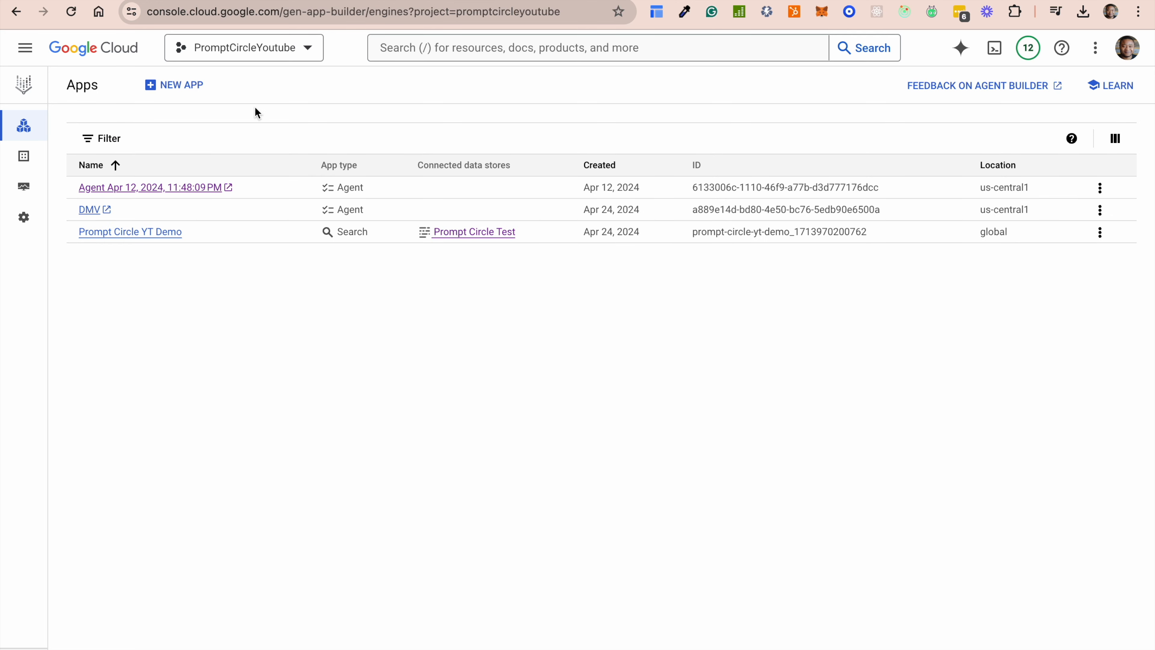
{"action": "left_click", "coordinate": [178, 88]}
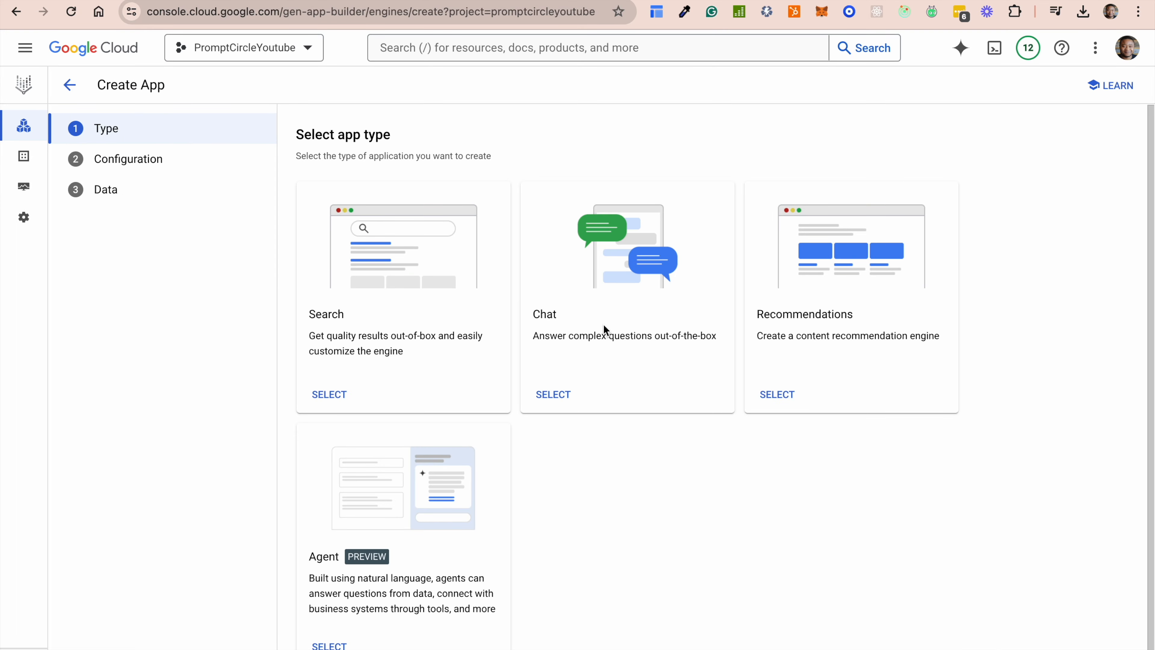
{"action": "left_click", "coordinate": [325, 644]}
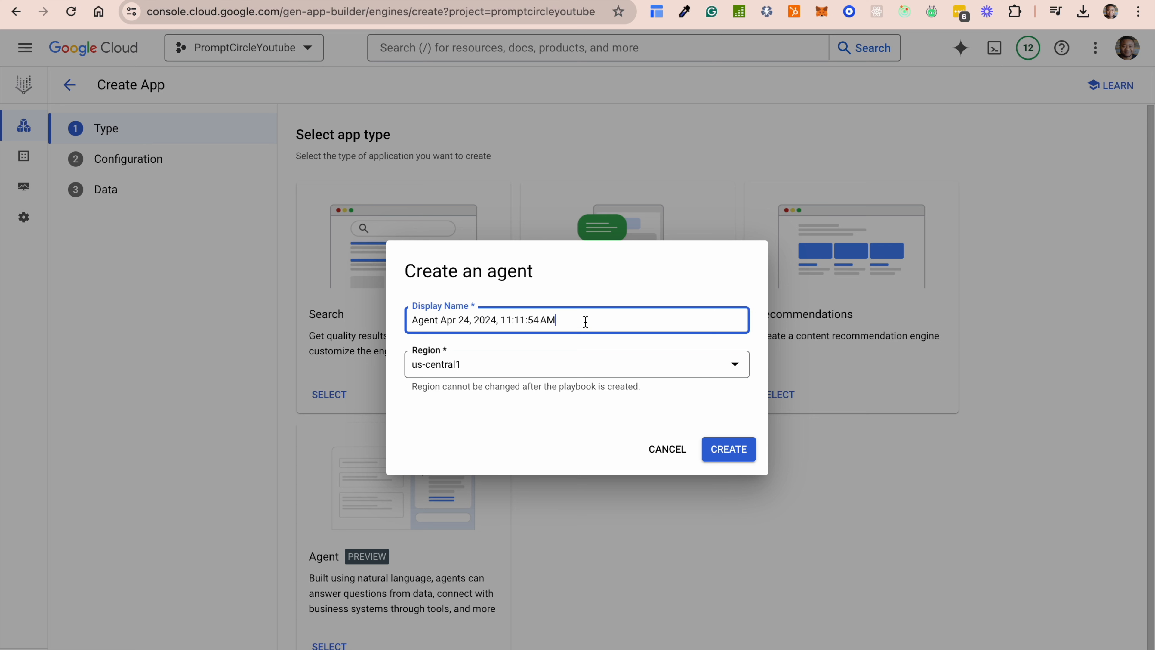
{"action": "left_click_drag", "start_coordinate": [586, 322], "coordinate": [363, 317]}
{"action": "type", "text": "P"}
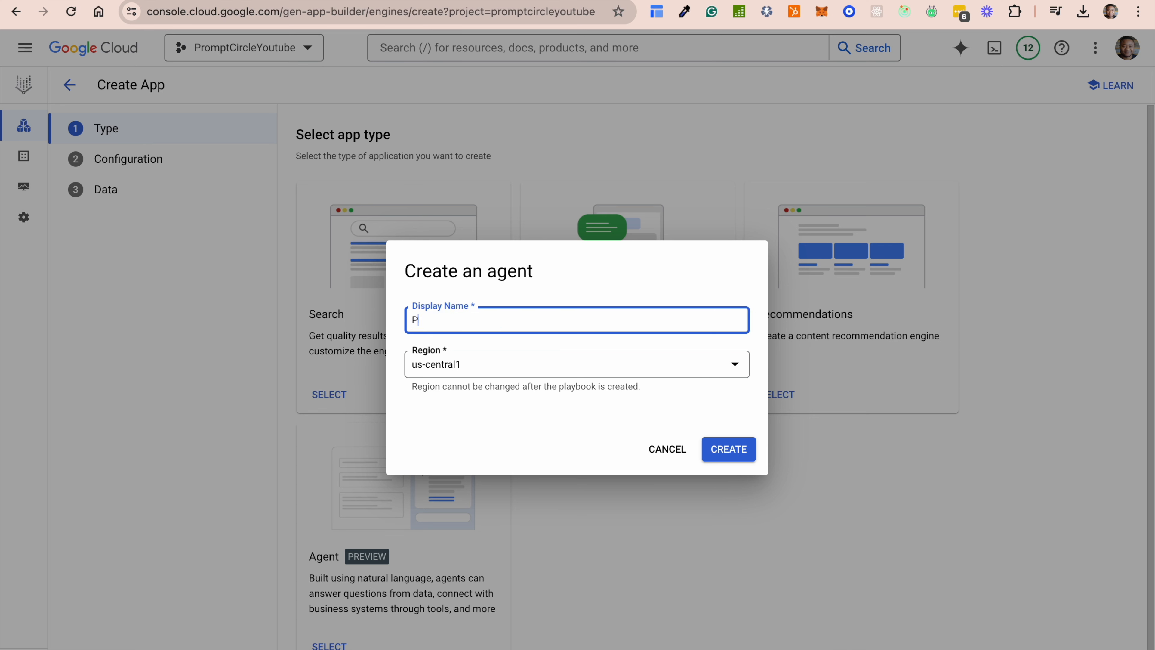
{"action": "type", "text": "rompt Circle"}
{"action": "left_click", "coordinate": [492, 370]}
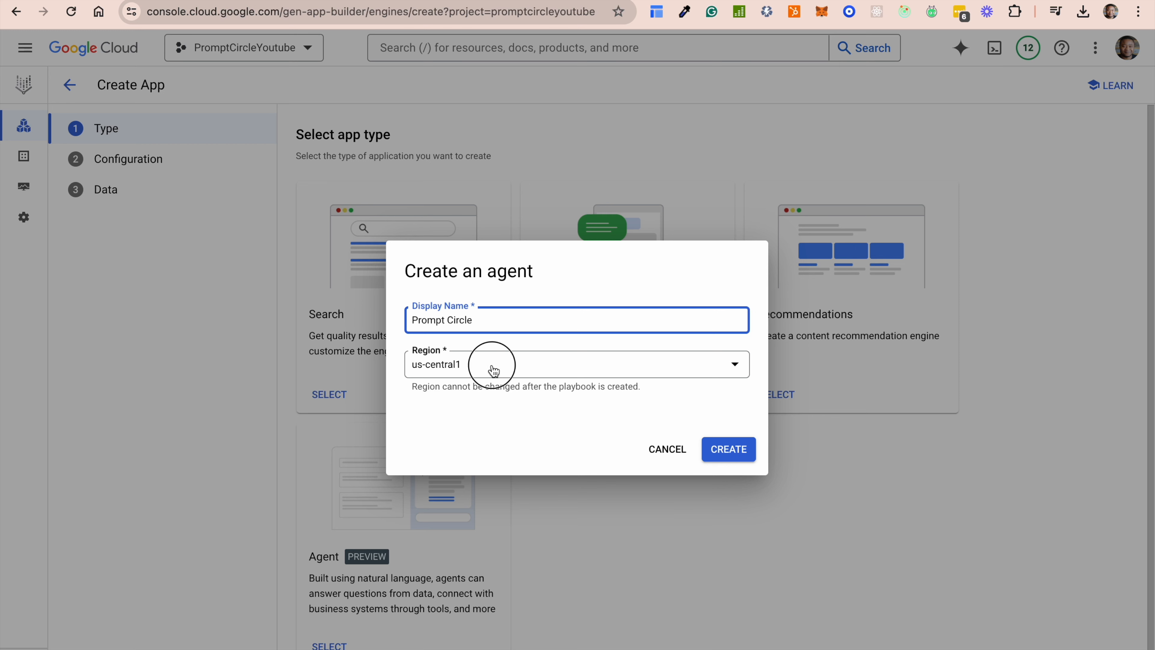
{"action": "left_click", "coordinate": [567, 346]}
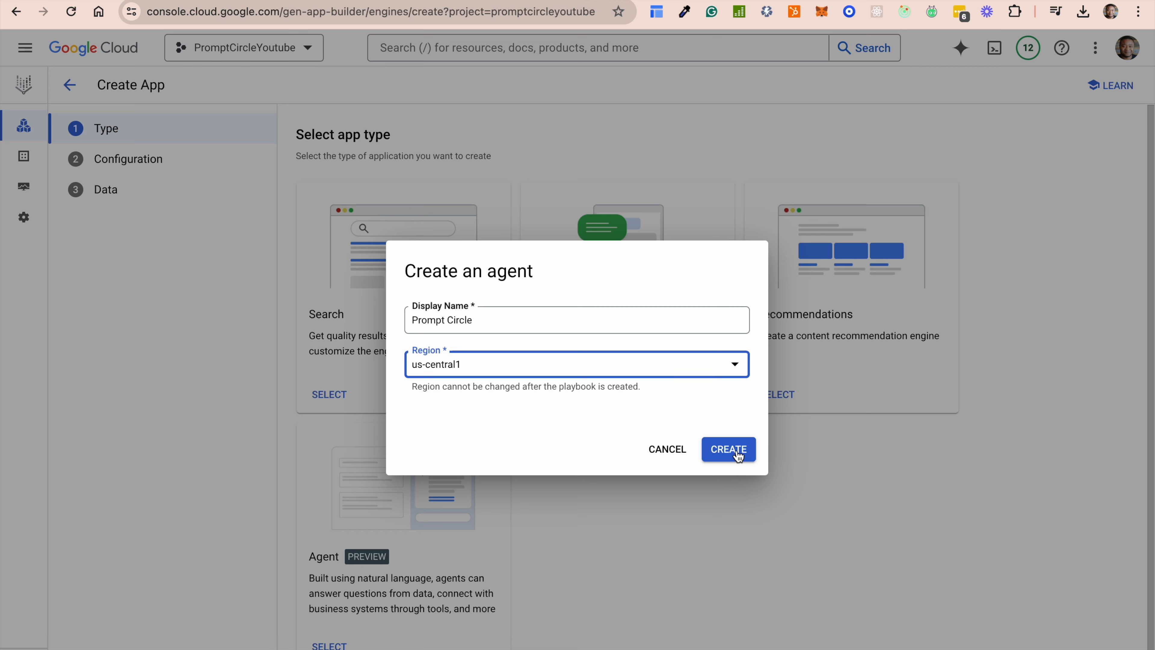
{"action": "left_click", "coordinate": [729, 449]}
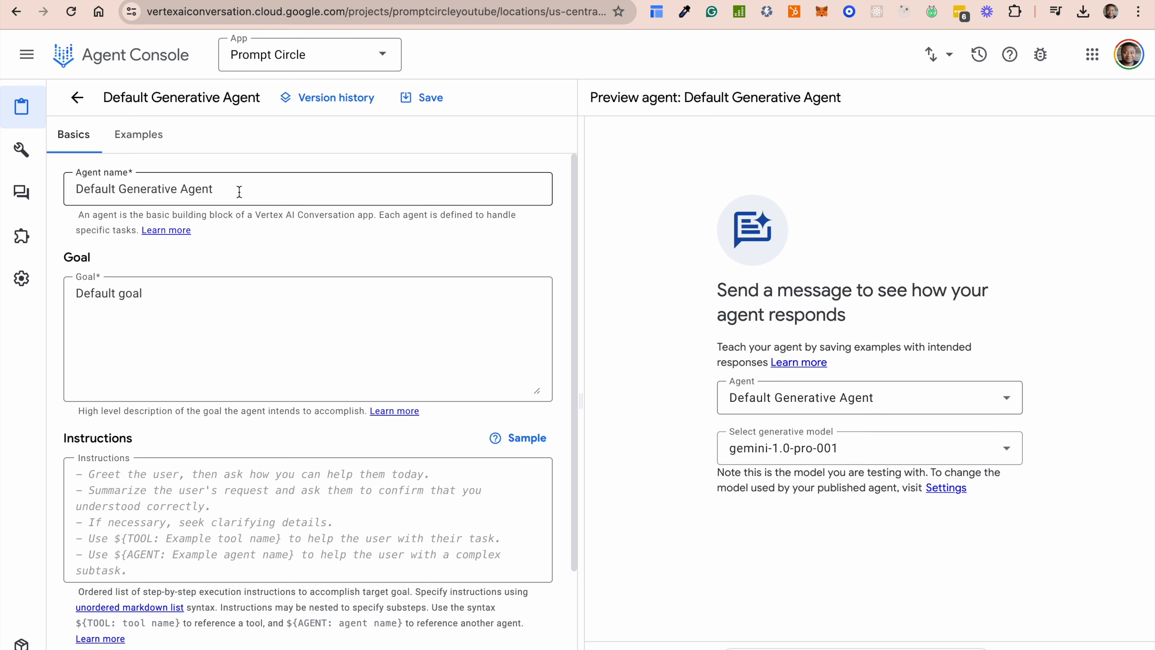
Step: Rename the default generative agent as "Prompt Circle" and set its goal to "Your goal is to be helpful"
{"action": "left_click_drag", "start_coordinate": [239, 188], "coordinate": [76, 188]}
{"action": "type", "text": "Prompt "}
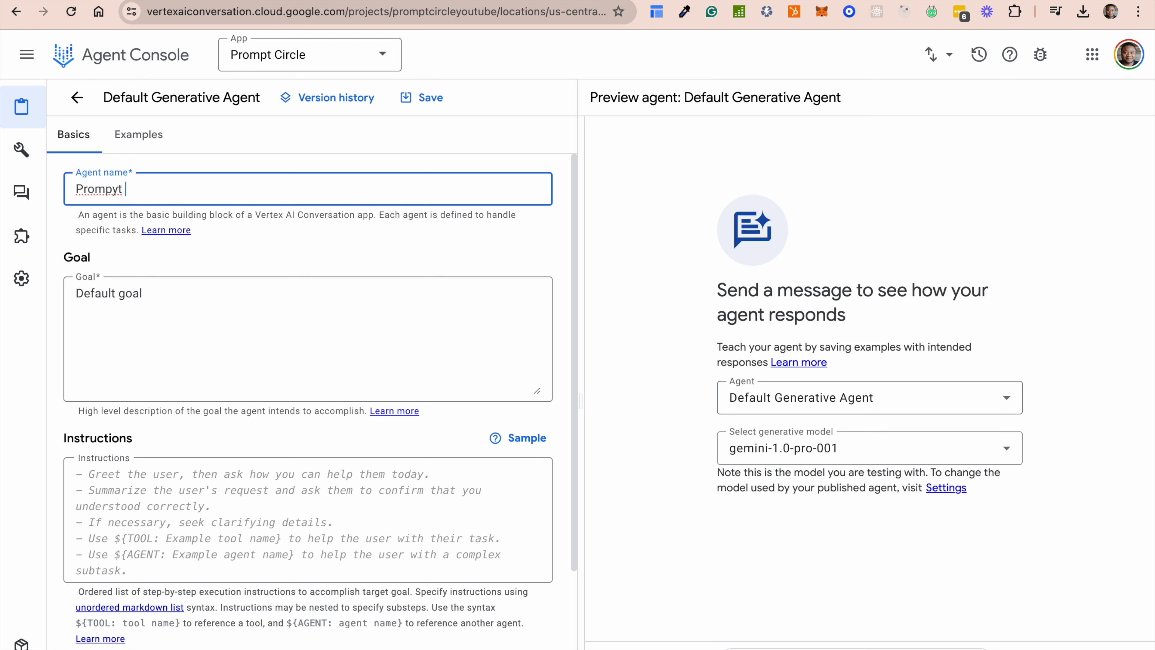
{"action": "type", "text": "Circle"}
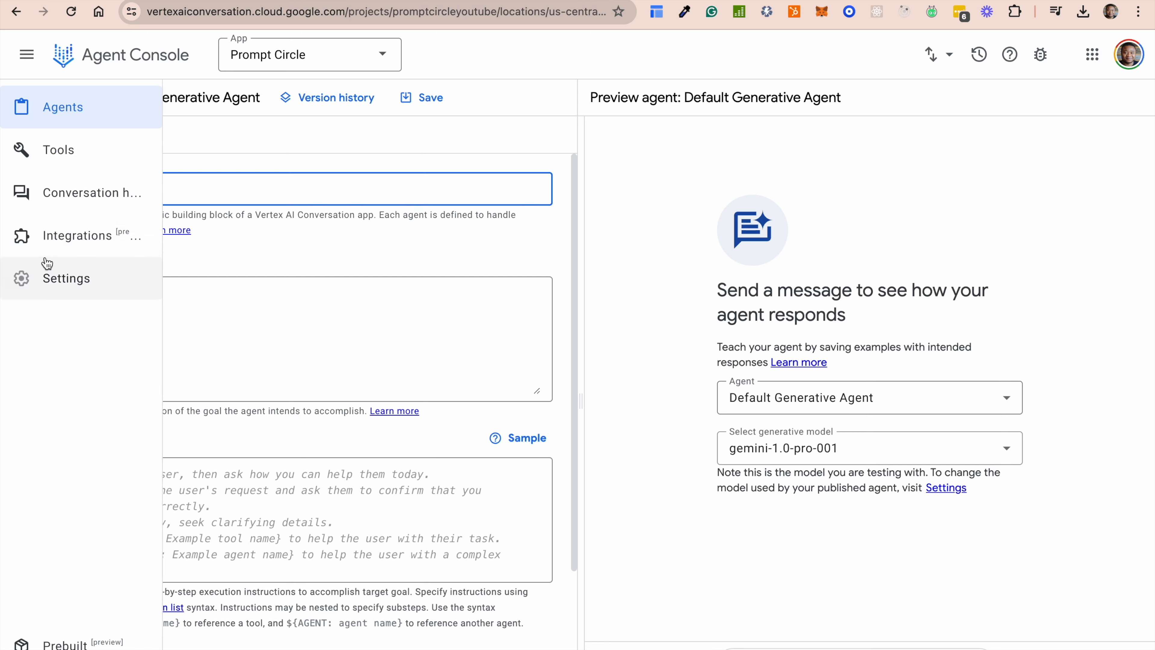
{"action": "left_click", "coordinate": [229, 315]}
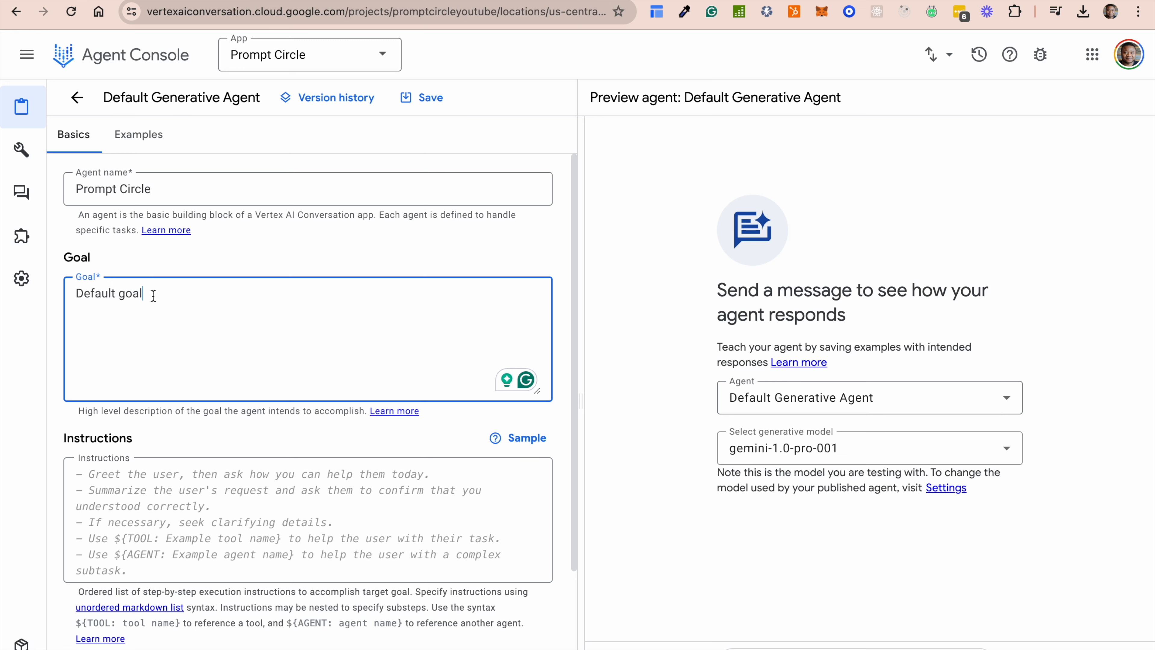
{"action": "left_click_drag", "start_coordinate": [153, 294], "coordinate": [69, 282]}
{"action": "type", "text": "Your g"}
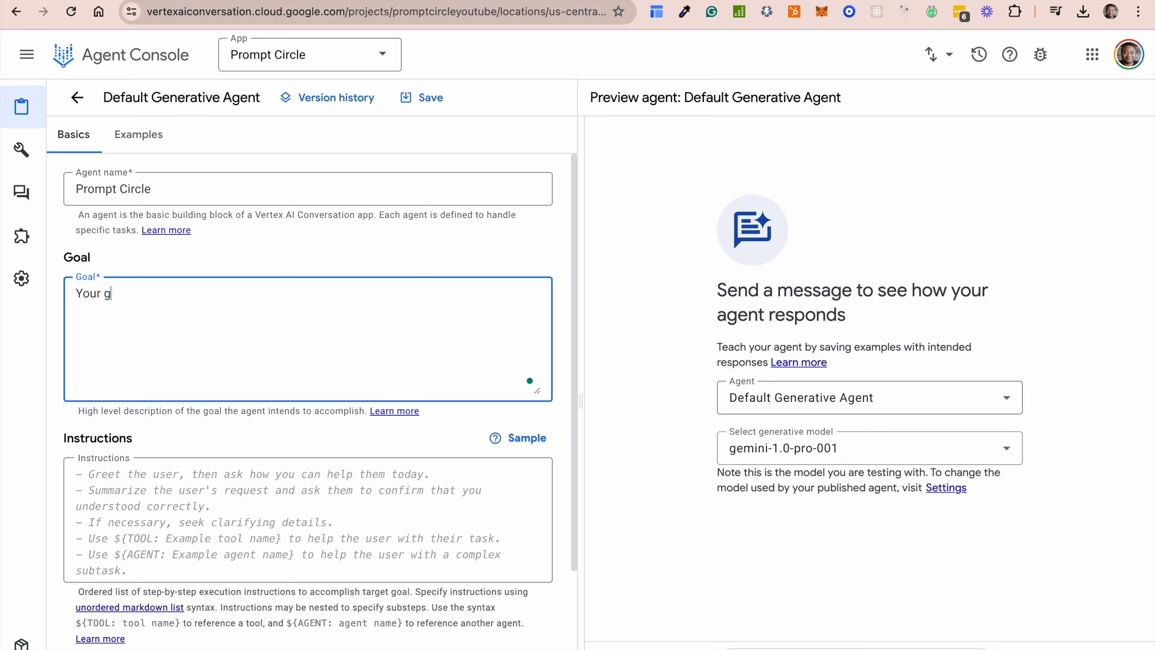
{"action": "type", "text": "oal is to be helpful"}
Step: Enter the agent instruction "- Greet the user and ask how you can be of help"
{"action": "scroll", "coordinate": [163, 449], "scroll_direction": "down", "scroll_amount": 3}
{"action": "left_click", "coordinate": [130, 344]}
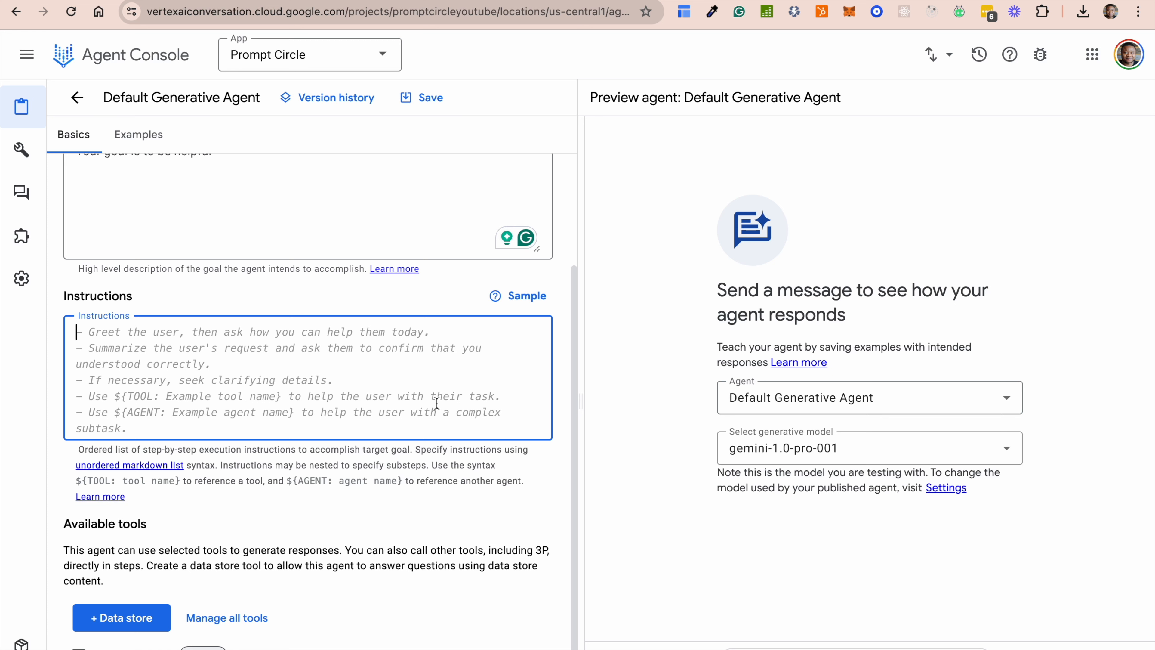
{"action": "right_click", "coordinate": [118, 392]}
{"action": "left_click", "coordinate": [148, 383]}
{"action": "scroll", "coordinate": [148, 383], "scroll_direction": "up", "scroll_amount": 5}
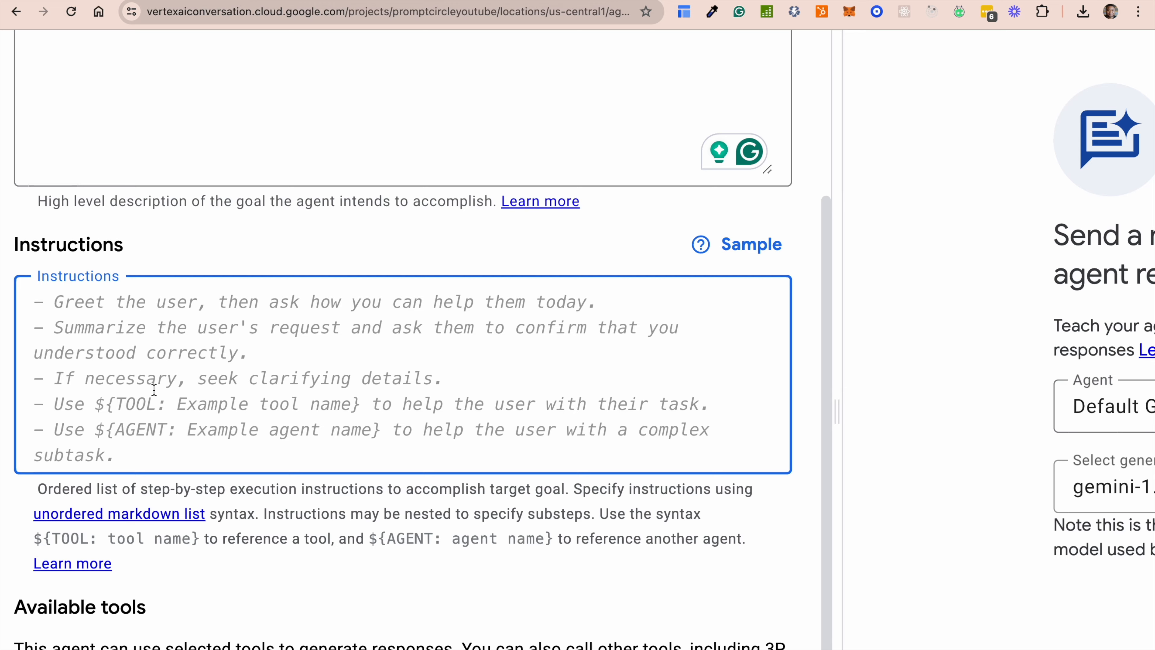
{"action": "scroll", "coordinate": [152, 386], "scroll_direction": "down", "scroll_amount": 3}
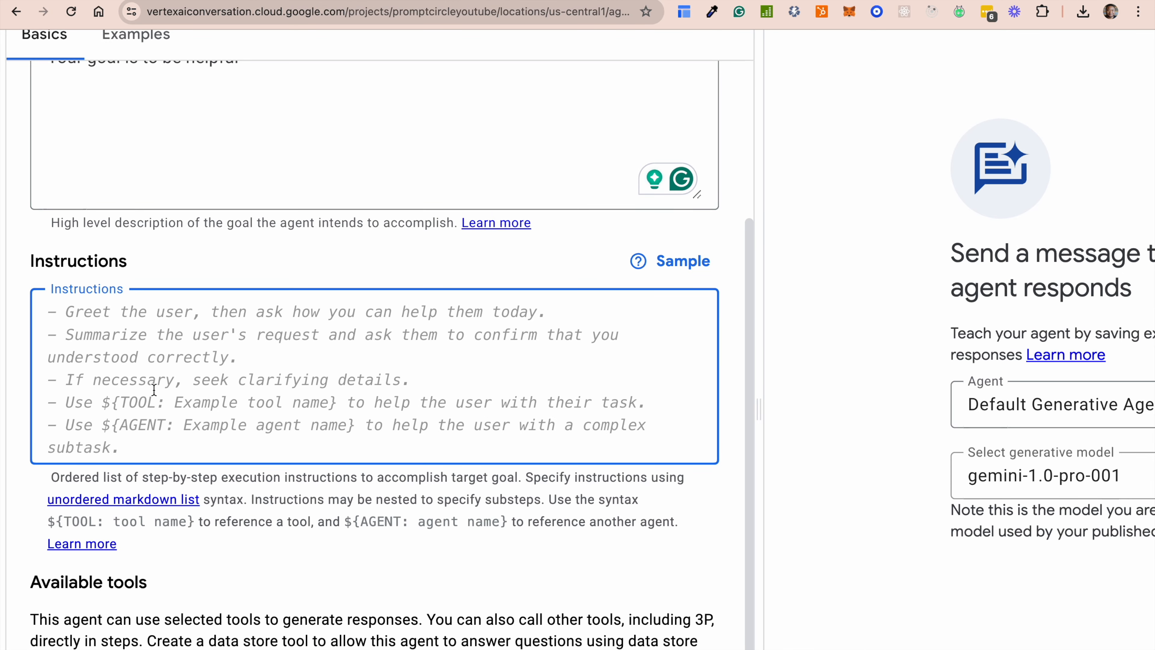
{"action": "scroll", "coordinate": [154, 390], "scroll_direction": "down", "scroll_amount": 1}
{"action": "scroll", "coordinate": [306, 501], "scroll_direction": "down", "scroll_amount": 3}
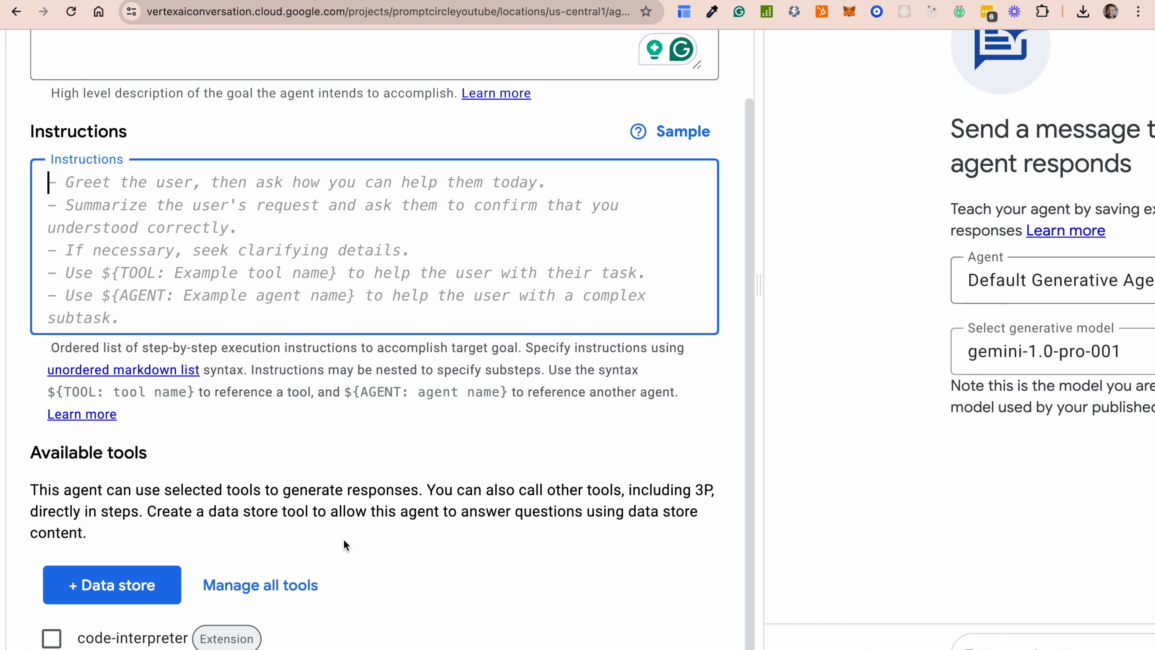
{"action": "type", "text": "- "}
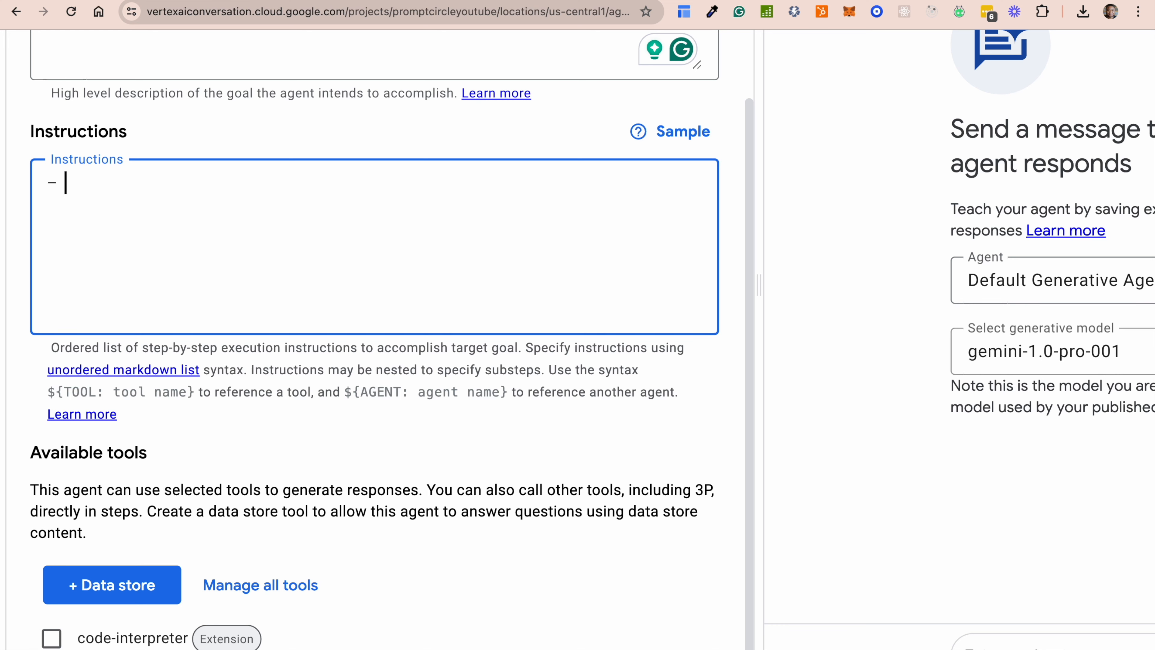
{"action": "type", "text": "Greet the user and ask go"}
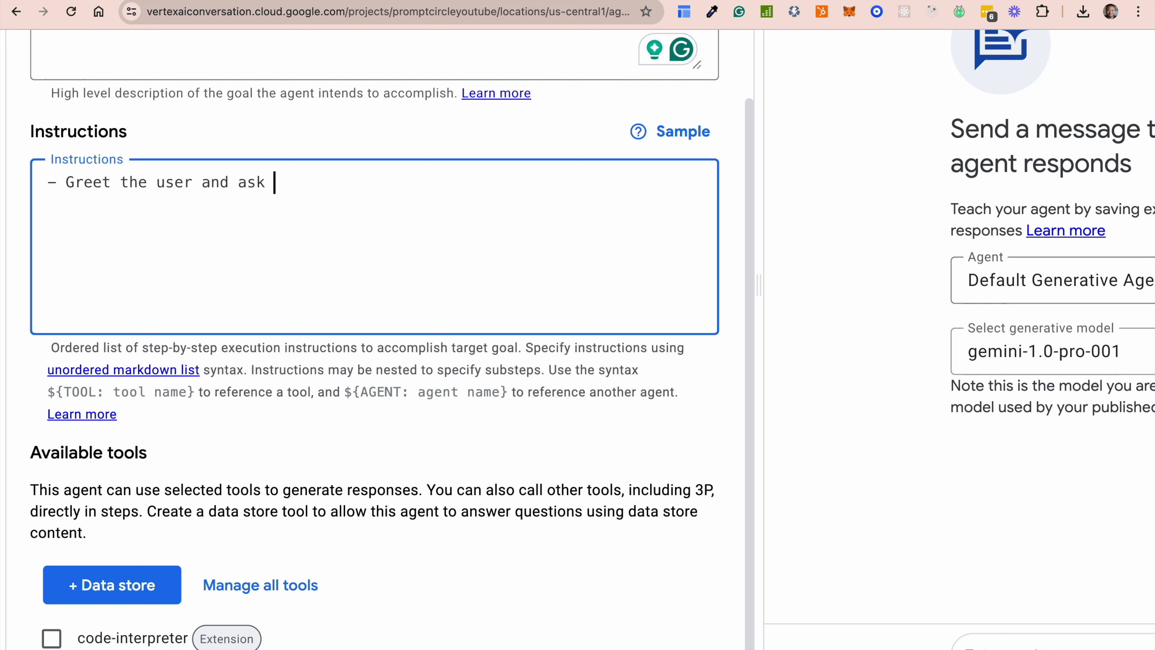
{"action": "key", "text": "BackSpace"}
{"action": "key", "text": "BackSpace"}
{"action": "type", "text": "how you can be of help"}
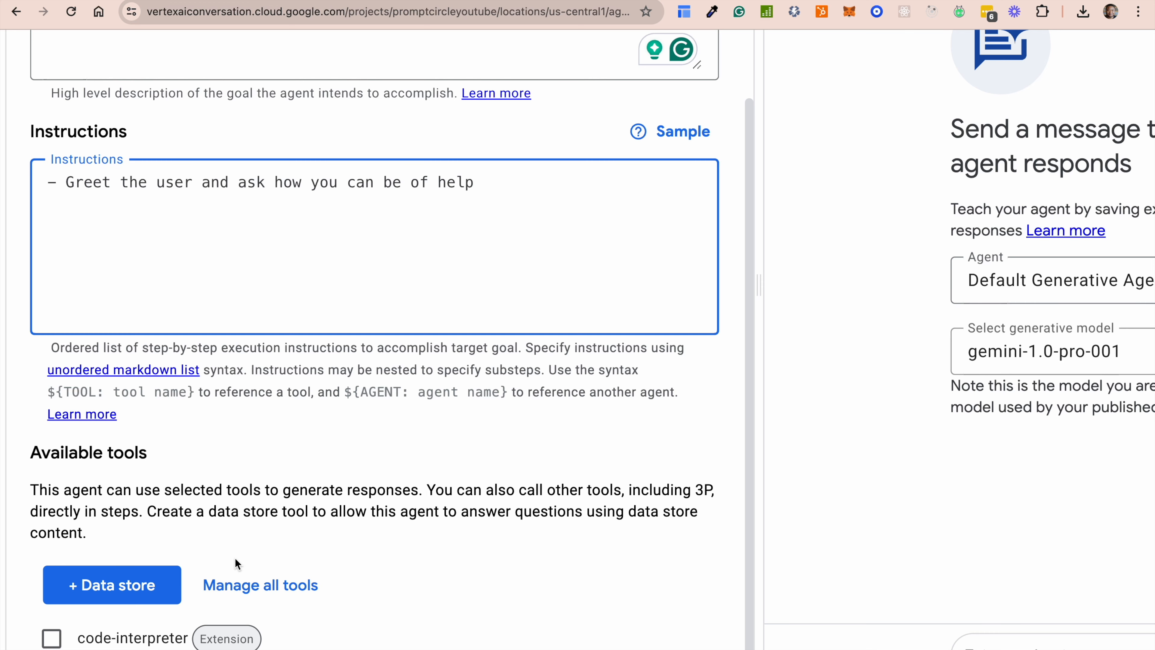
Step: Test the Prompt Circle agent in the preview by sending it the message "Hello"
{"action": "scroll", "coordinate": [235, 563], "scroll_direction": "up", "scroll_amount": 4}
{"action": "scroll", "coordinate": [235, 557], "scroll_direction": "down", "scroll_amount": 4}
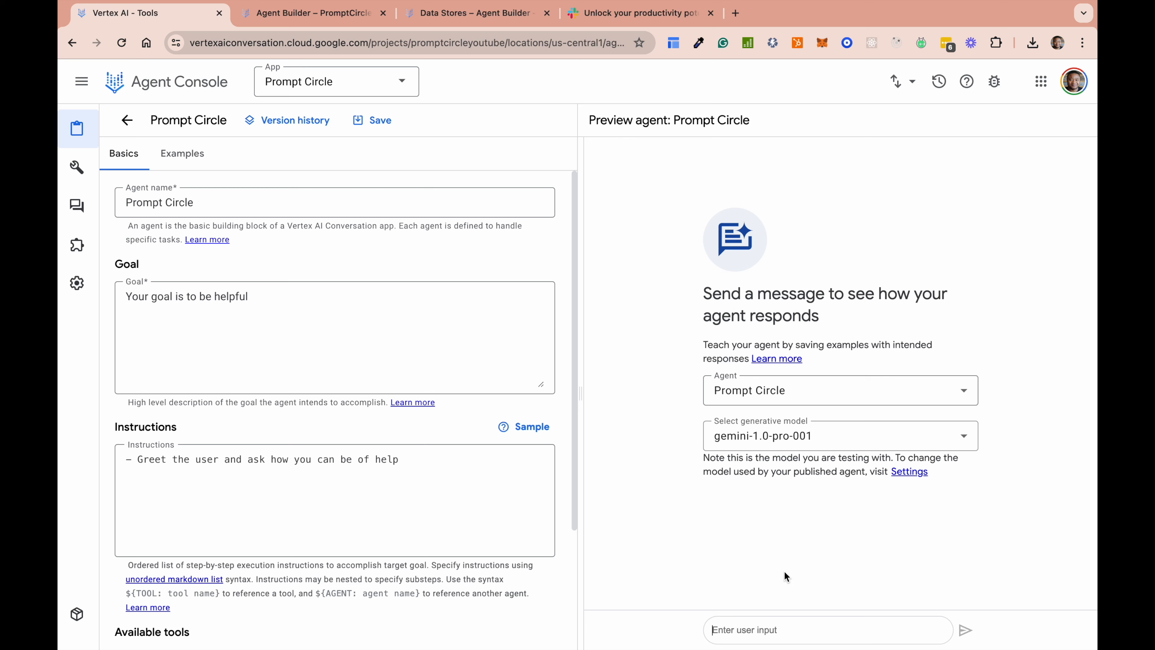
{"action": "left_click", "coordinate": [752, 640]}
{"action": "type", "text": "He"}
{"action": "key", "text": "Return"}
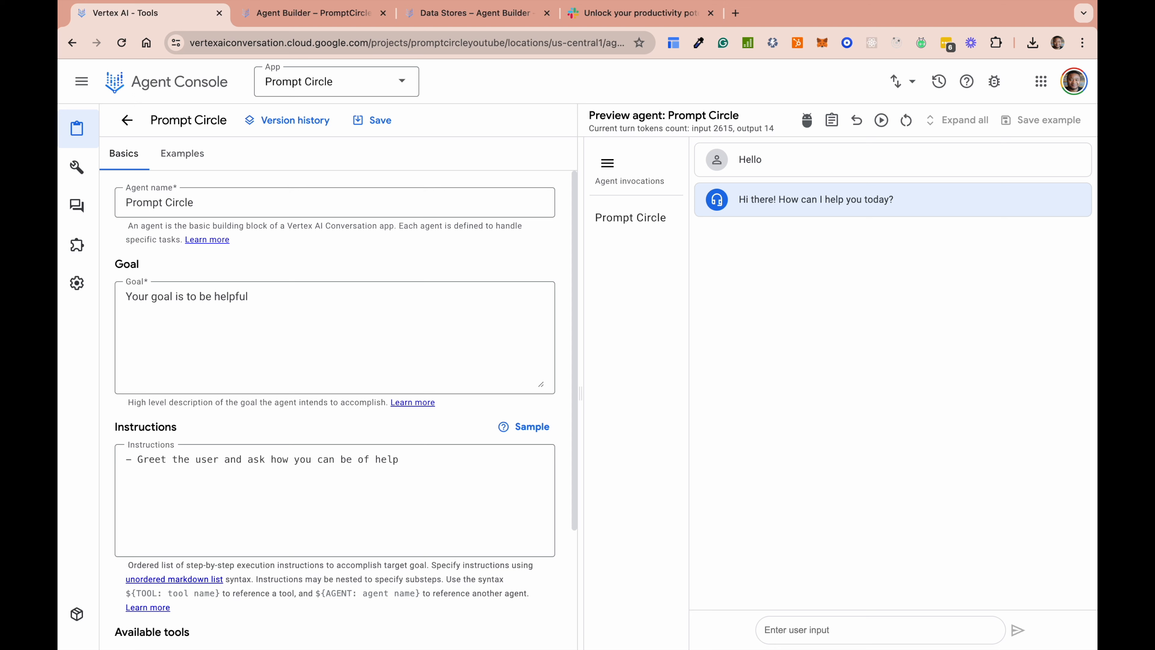
Step: View the Prompt Circle agent's version history
{"action": "mouse_move", "coordinate": [61, 358]}
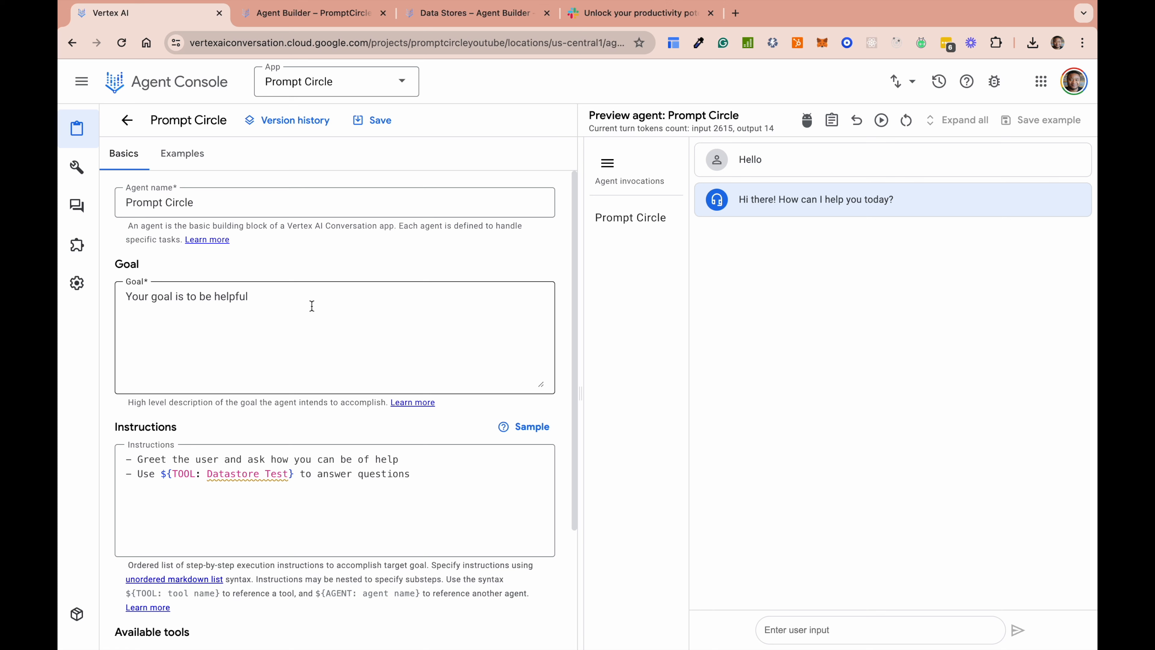
{"action": "left_click", "coordinate": [296, 120]}
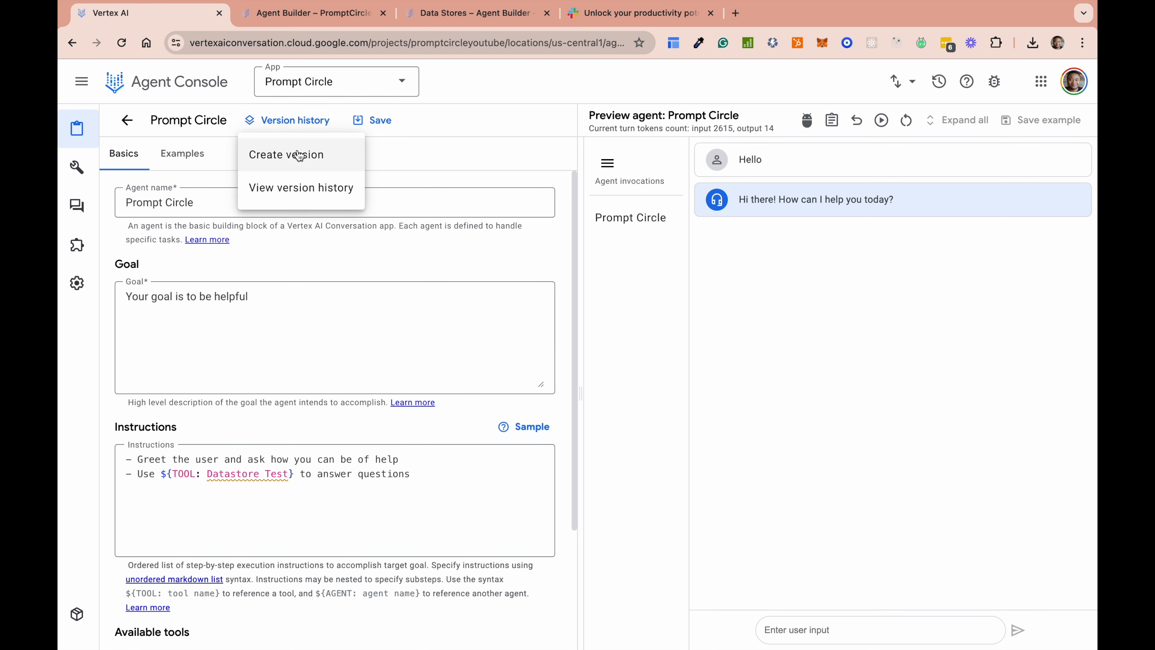
{"action": "left_click", "coordinate": [313, 193]}
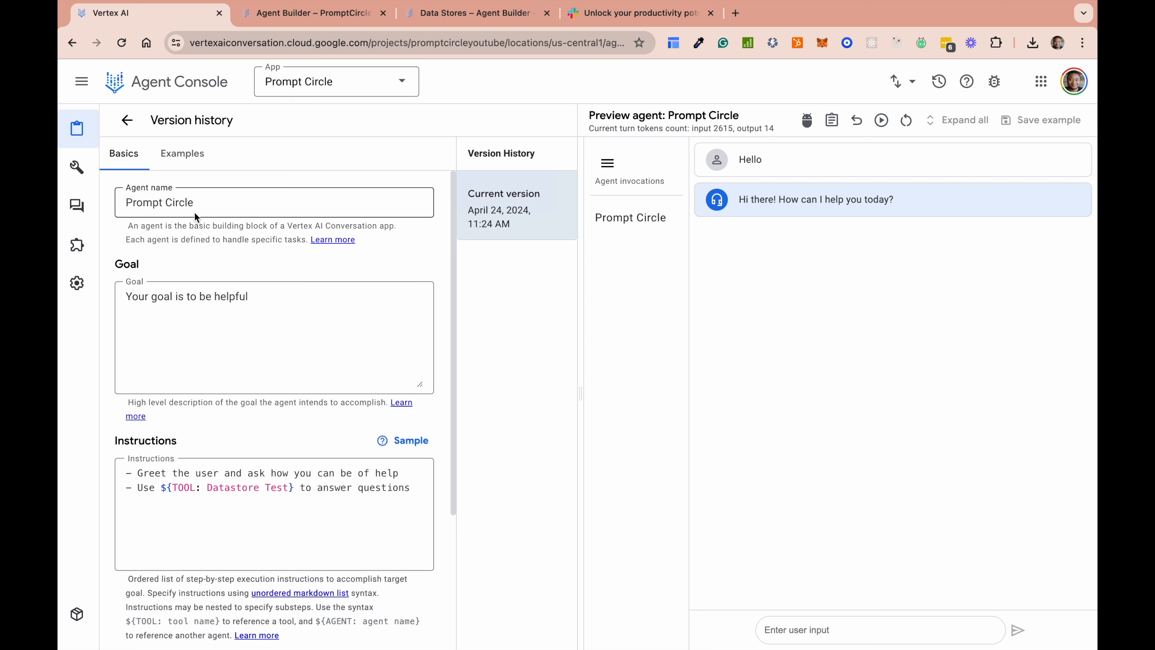
Step: Open a new tool for the agent and look through its settings, including schema and authentication options
{"action": "left_click", "coordinate": [101, 166]}
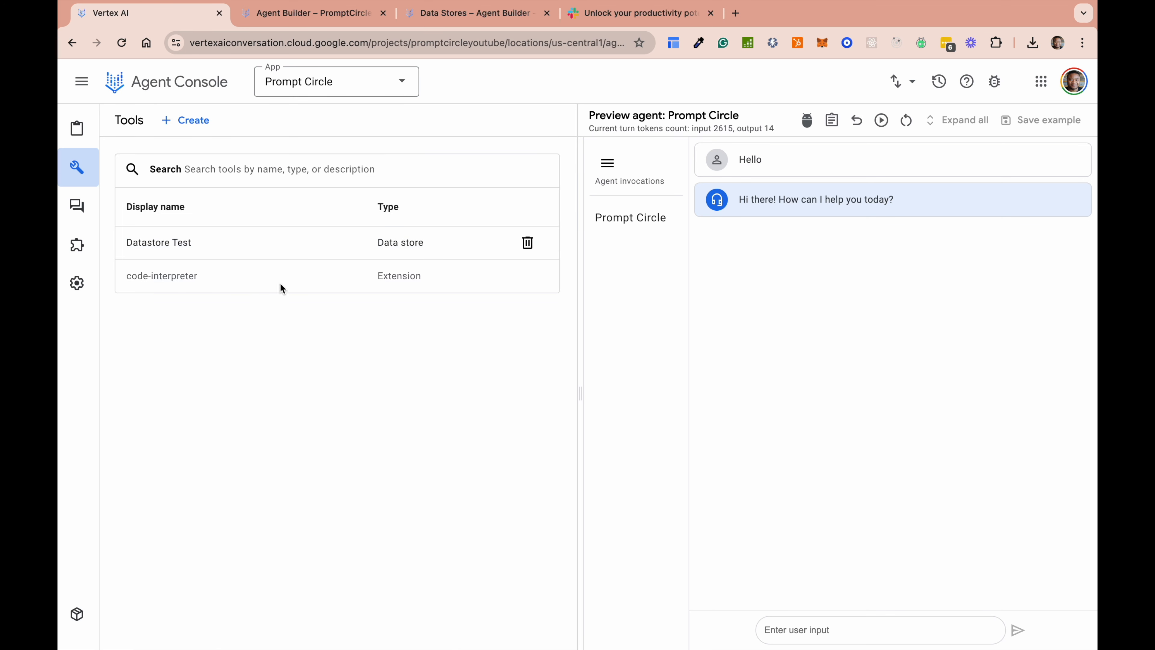
{"action": "left_click", "coordinate": [186, 119]}
{"action": "scroll", "coordinate": [211, 500], "scroll_direction": "down", "scroll_amount": 12}
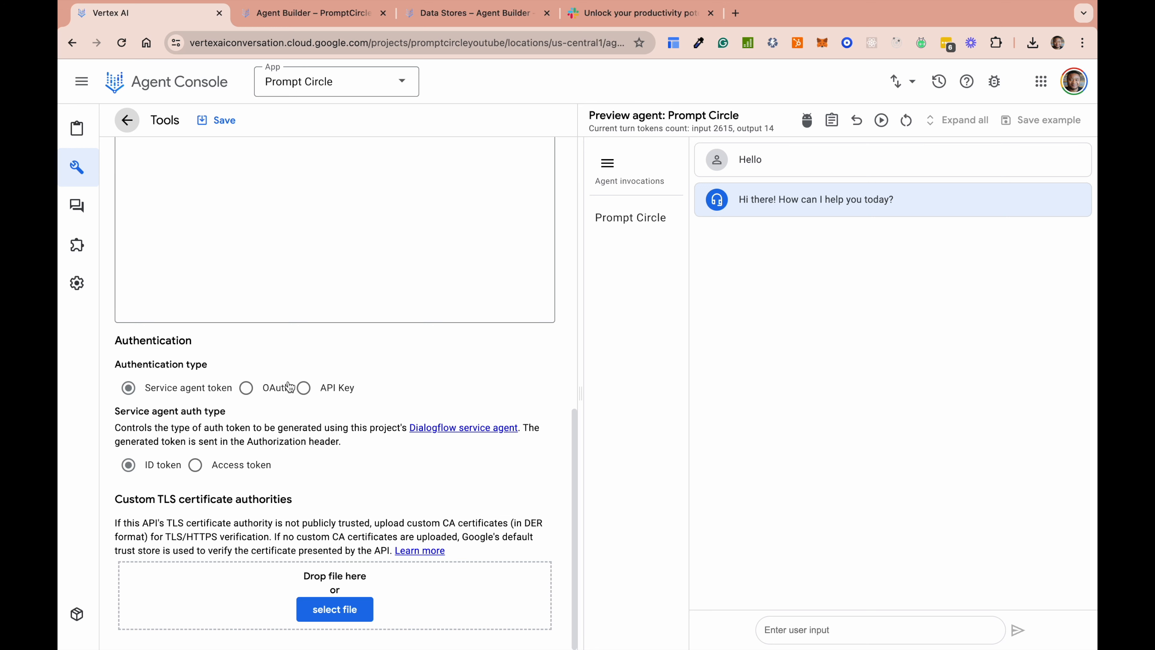
{"action": "scroll", "coordinate": [381, 439], "scroll_direction": "up", "scroll_amount": 3}
{"action": "scroll", "coordinate": [381, 440], "scroll_direction": "up", "scroll_amount": 5}
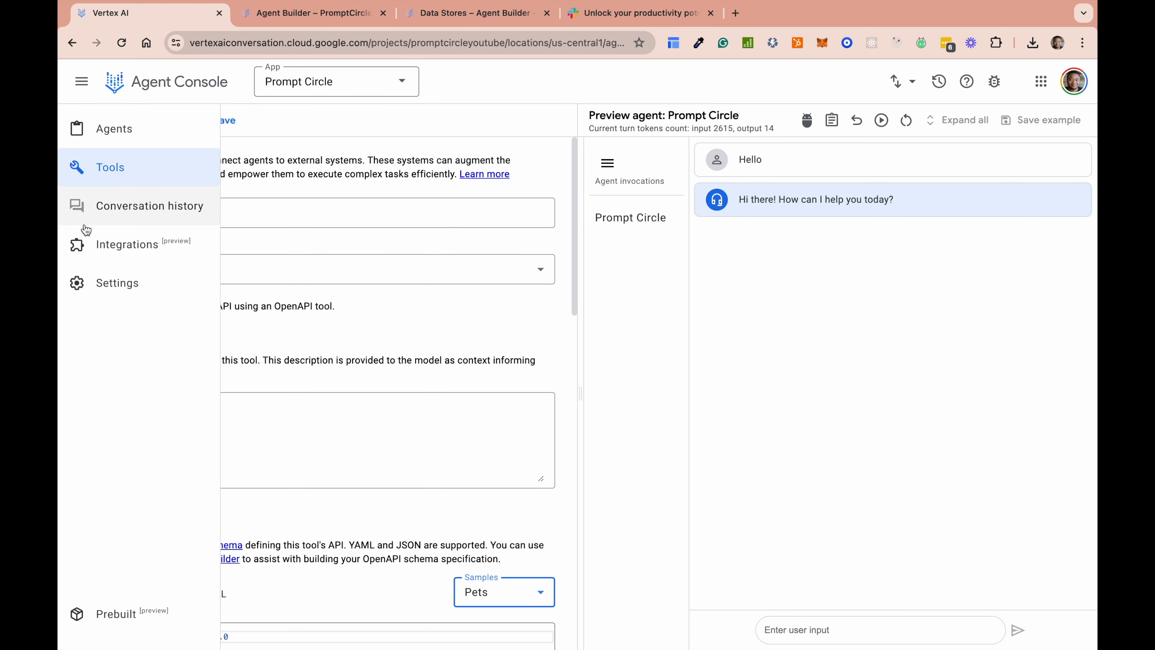
Step: Examine the text-based integrations available for the Prompt Circle agent, from Dialogflow Messenger to Azure Bot Service/Skype
{"action": "left_click", "coordinate": [131, 254]}
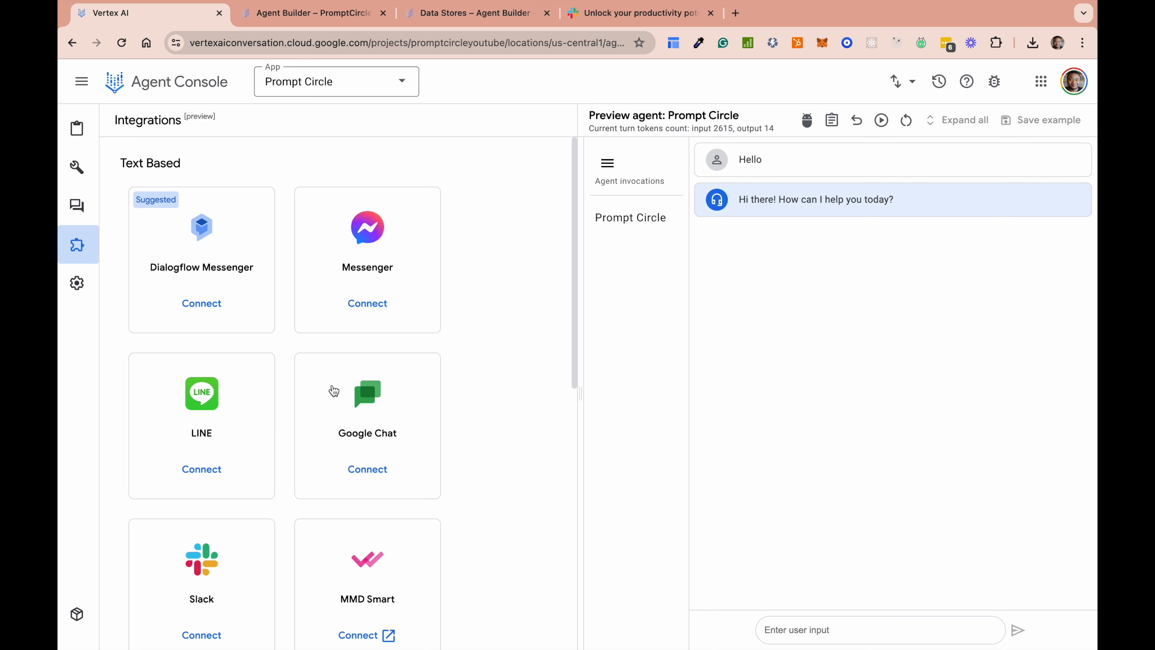
{"action": "scroll", "coordinate": [491, 408], "scroll_direction": "down", "scroll_amount": 3}
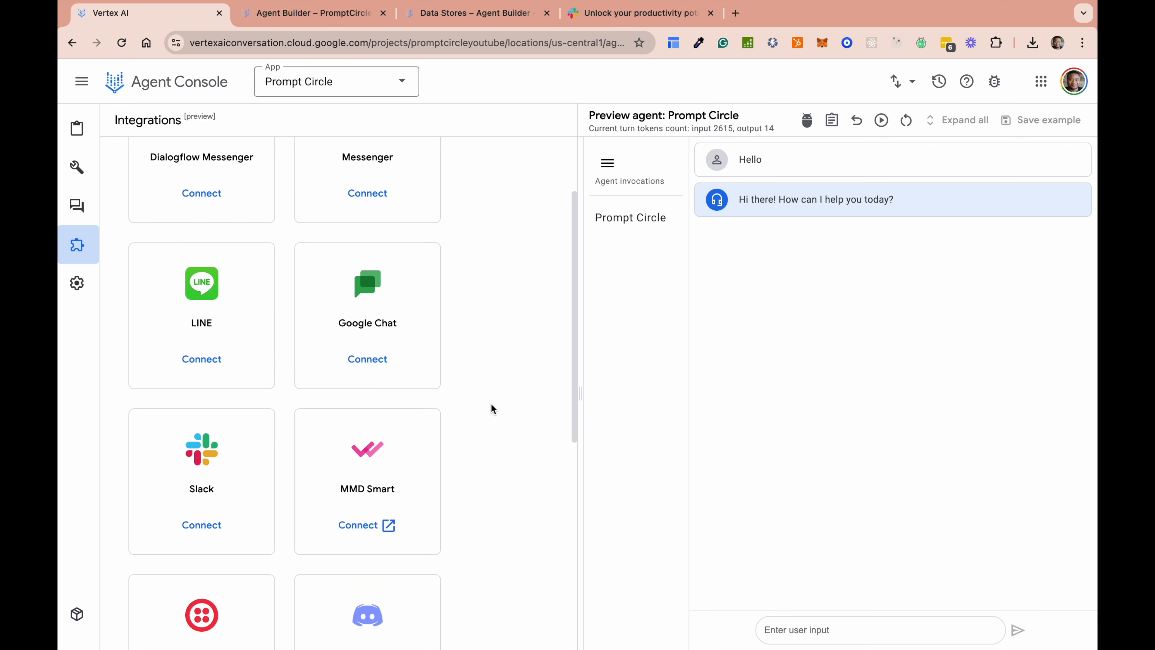
{"action": "scroll", "coordinate": [491, 408], "scroll_direction": "down", "scroll_amount": 10}
{"action": "scroll", "coordinate": [491, 408], "scroll_direction": "up", "scroll_amount": 10}
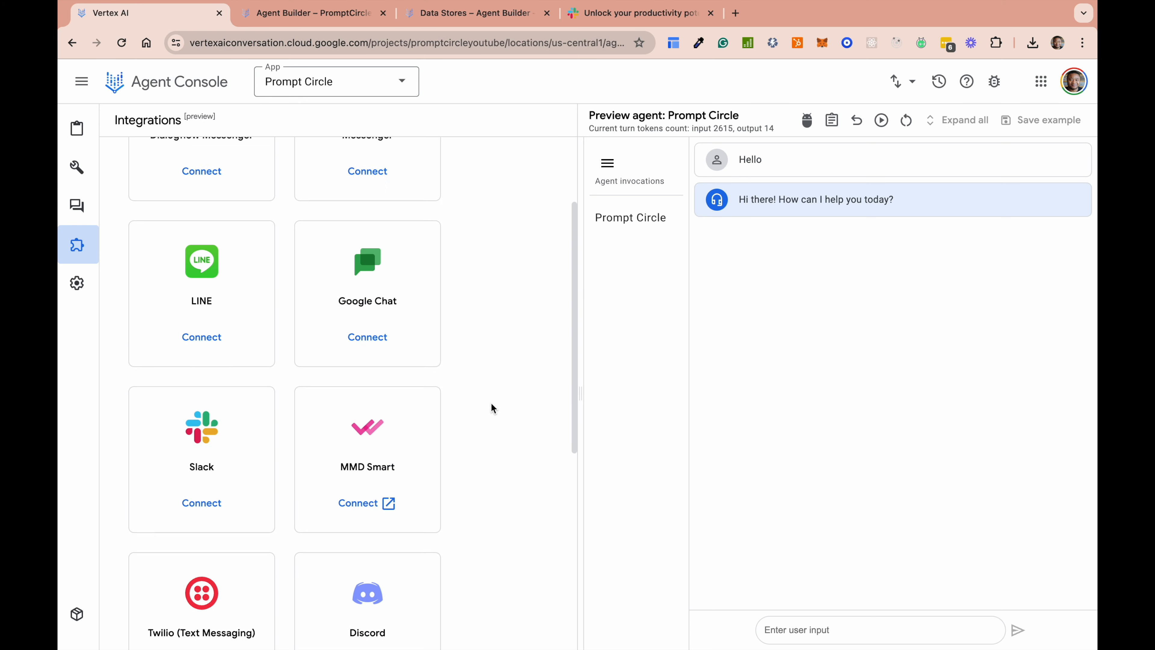
{"action": "scroll", "coordinate": [491, 408], "scroll_direction": "up", "scroll_amount": 3}
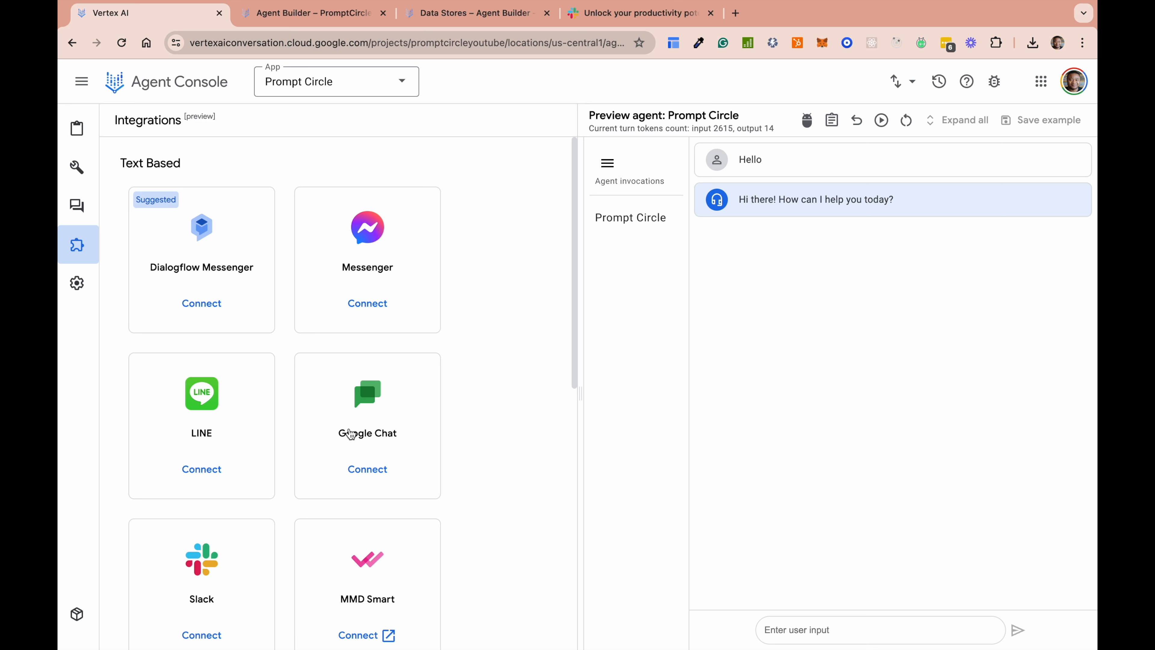
{"action": "scroll", "coordinate": [437, 459], "scroll_direction": "down", "scroll_amount": 4}
{"action": "scroll", "coordinate": [438, 459], "scroll_direction": "down", "scroll_amount": 3}
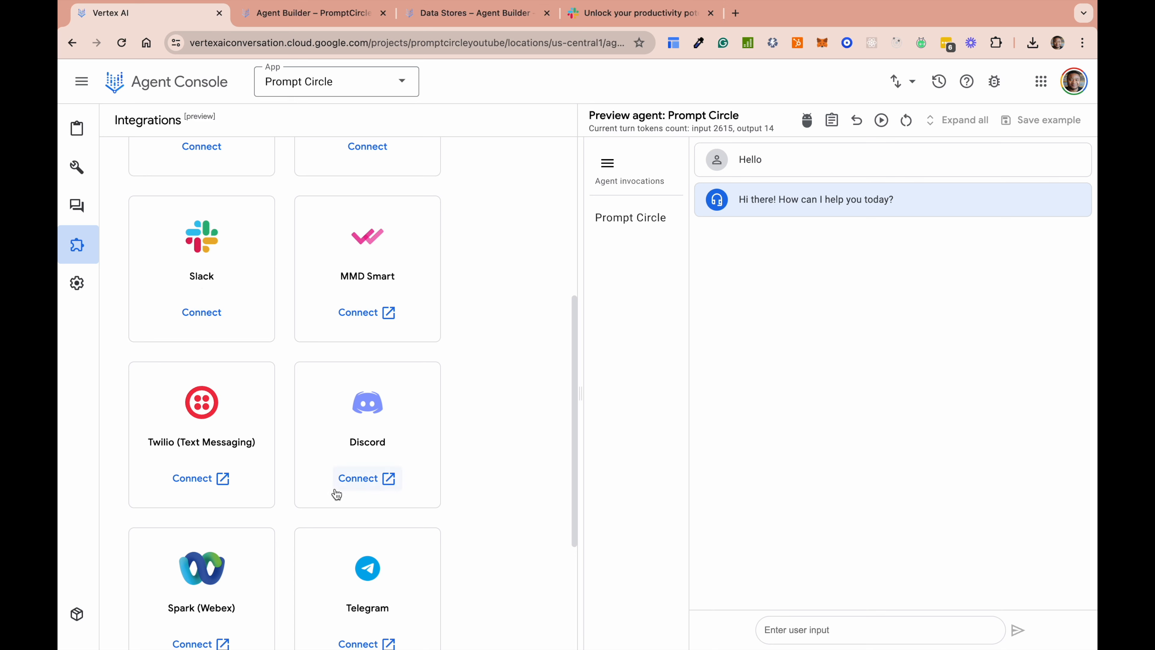
{"action": "scroll", "coordinate": [475, 459], "scroll_direction": "down", "scroll_amount": 4}
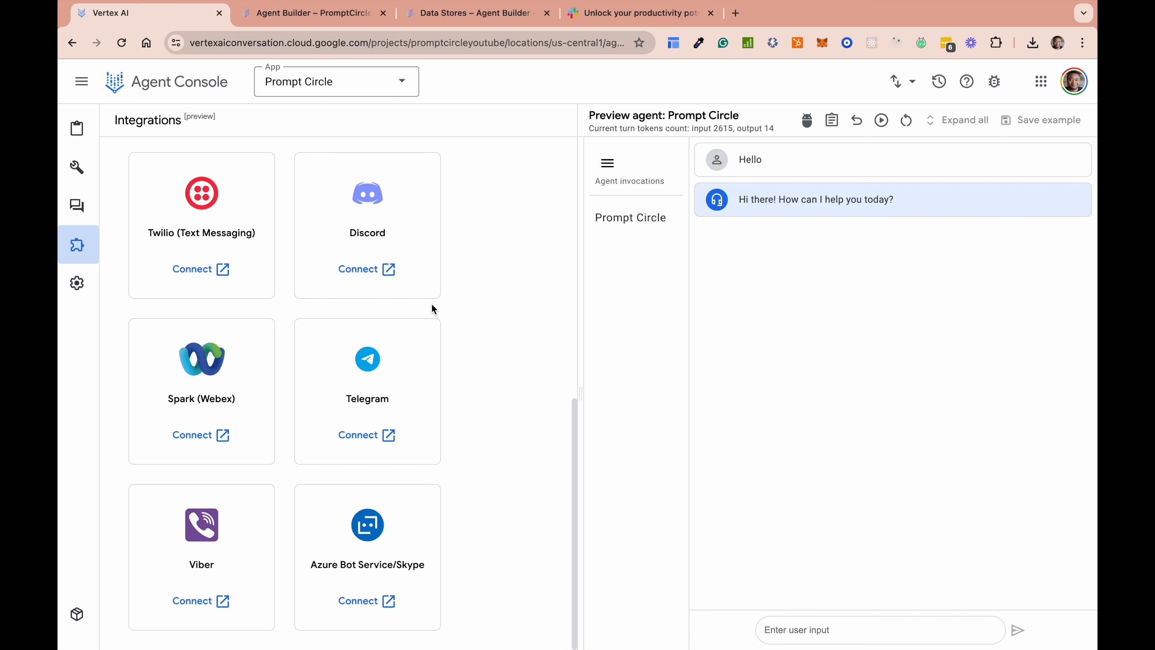
{"action": "scroll", "coordinate": [431, 308], "scroll_direction": "up", "scroll_amount": 5}
{"action": "scroll", "coordinate": [433, 309], "scroll_direction": "up", "scroll_amount": 5}
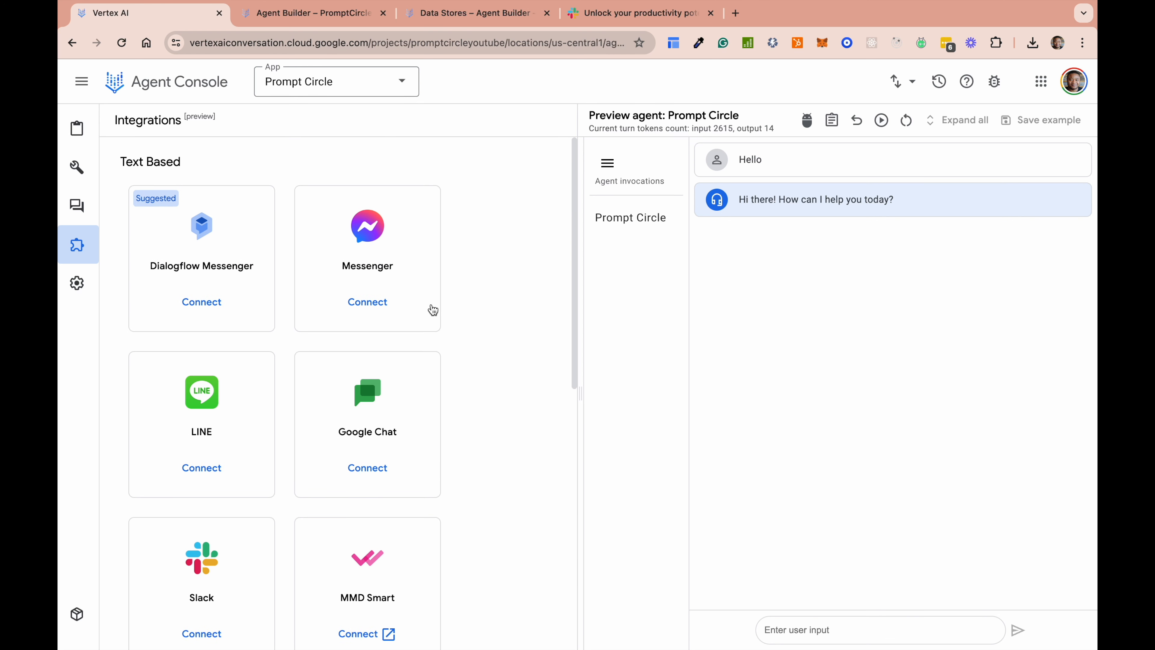
{"action": "scroll", "coordinate": [411, 469], "scroll_direction": "down", "scroll_amount": 5}
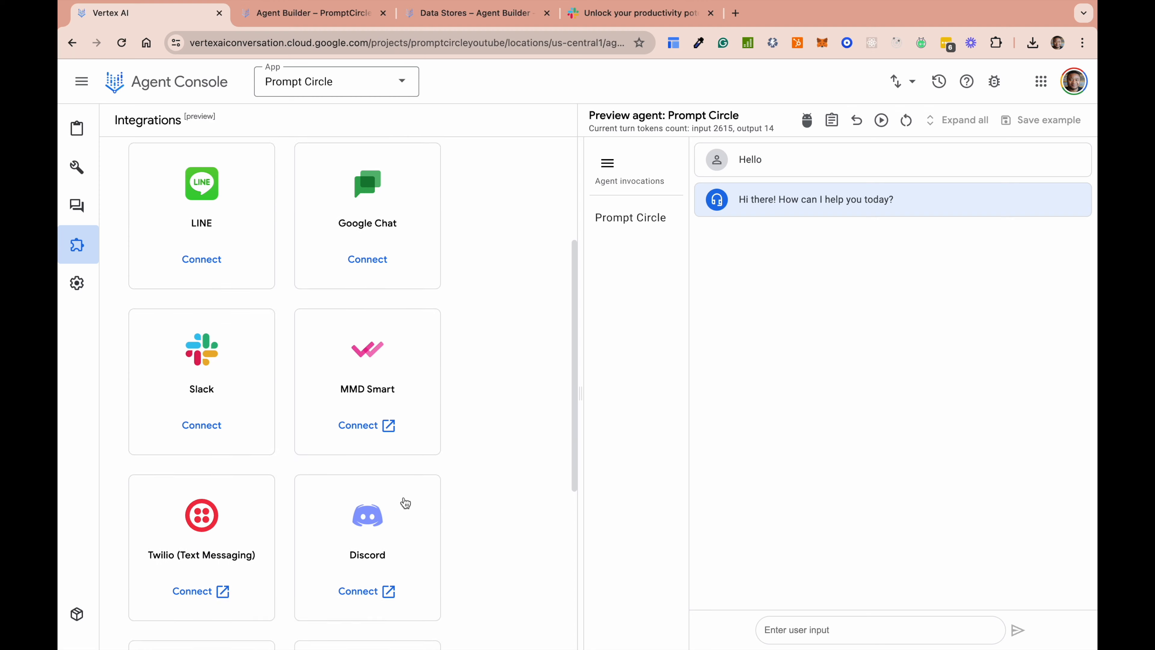
Step: Open the agent's Slack integration setup, then switch to the Slack API site and open the Vertex CX app's settings
{"action": "left_click", "coordinate": [202, 414]}
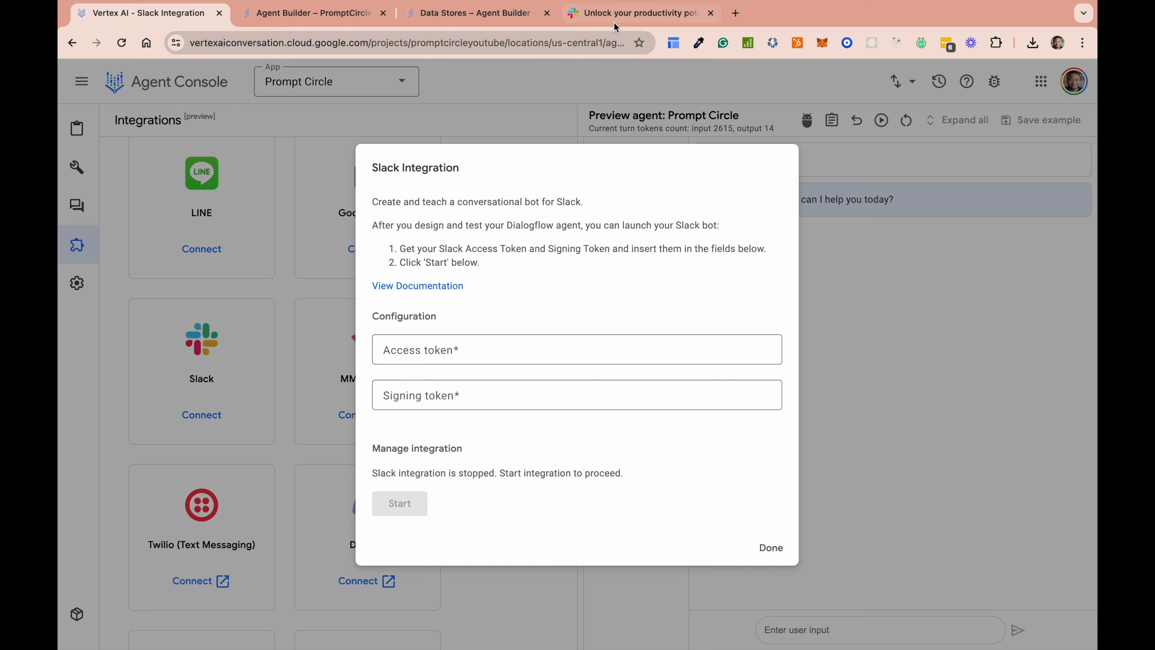
{"action": "left_click", "coordinate": [619, 14]}
{"action": "left_click", "coordinate": [939, 81]}
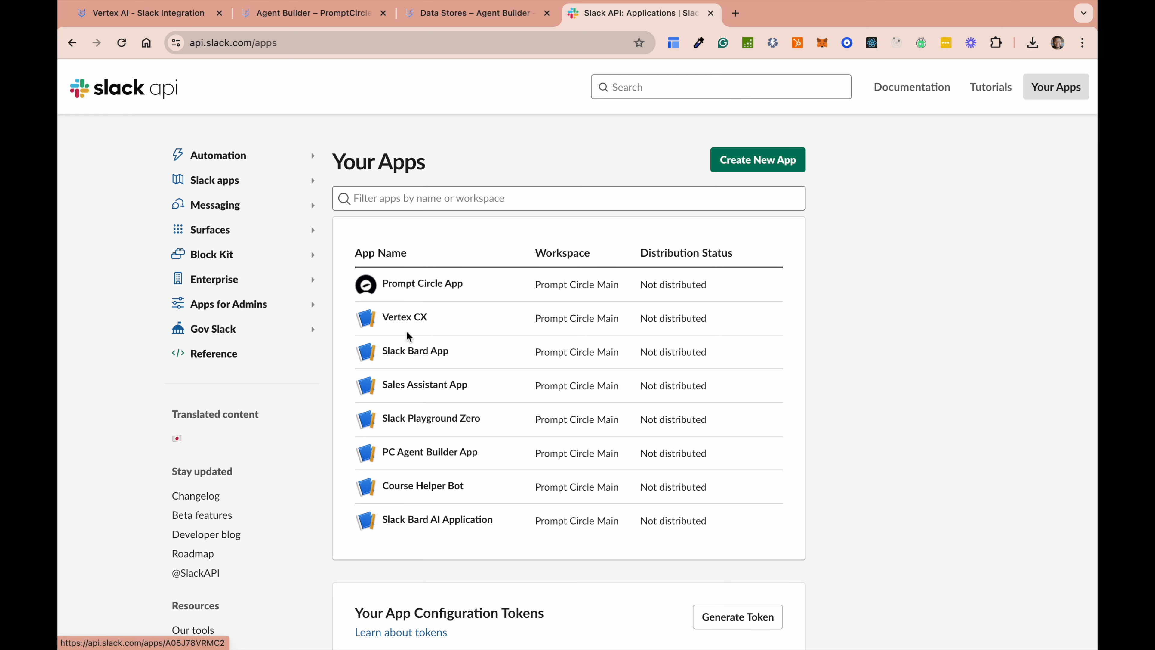
{"action": "left_click", "coordinate": [405, 318]}
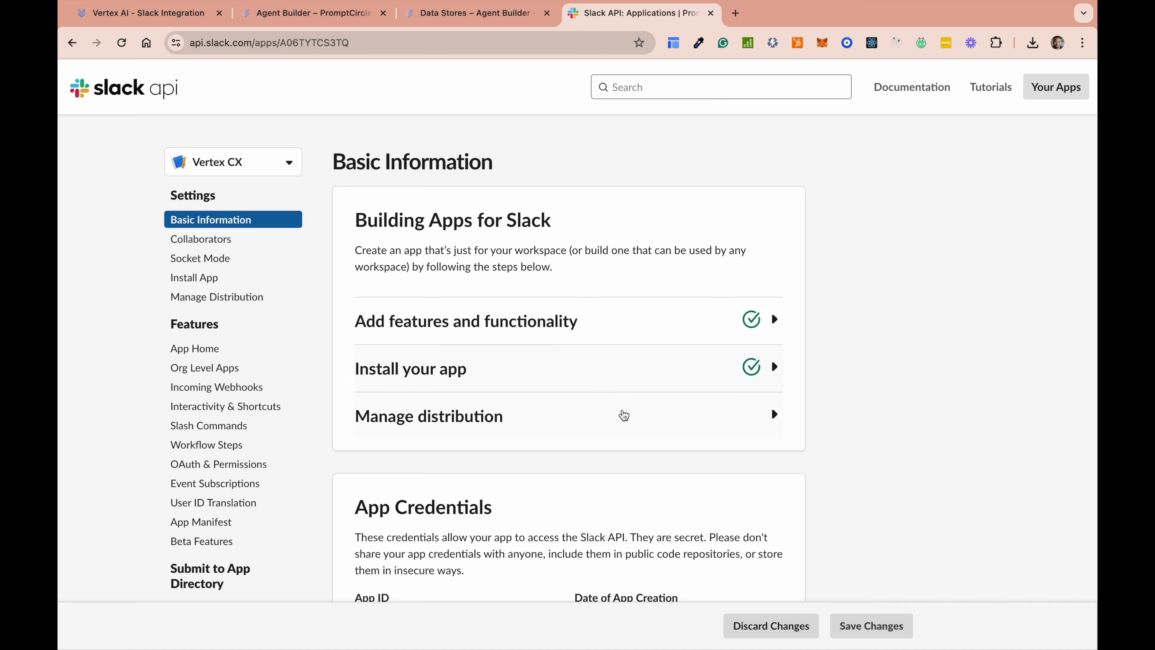
{"action": "scroll", "coordinate": [638, 479], "scroll_direction": "down", "scroll_amount": 15}
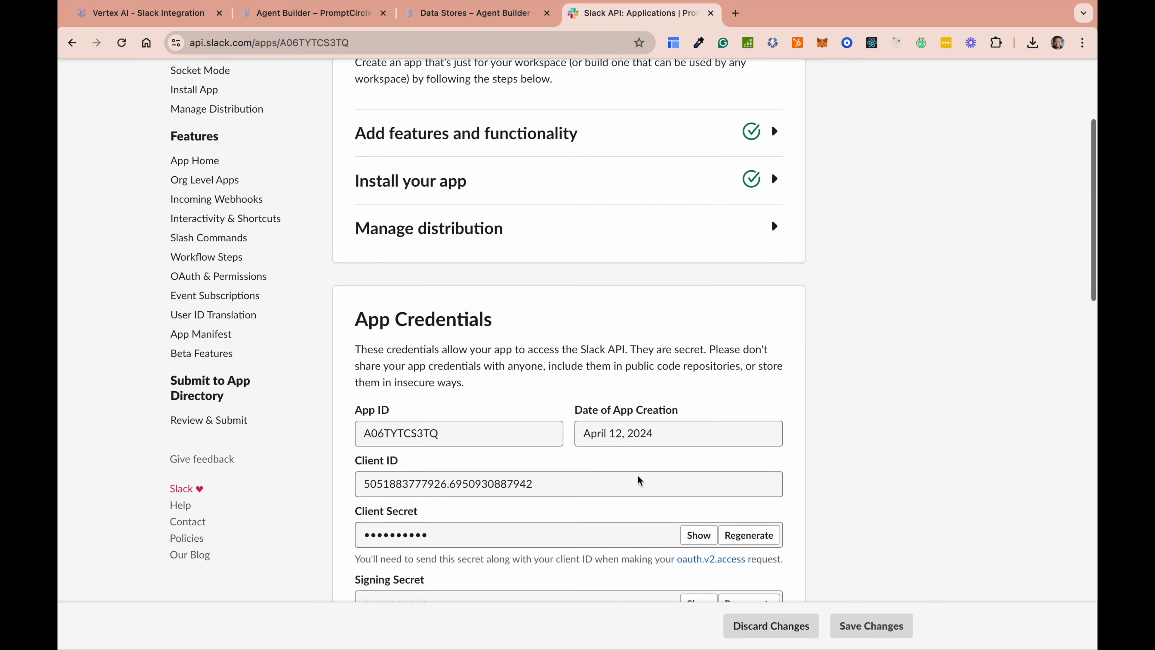
{"action": "scroll", "coordinate": [639, 479], "scroll_direction": "down", "scroll_amount": 8}
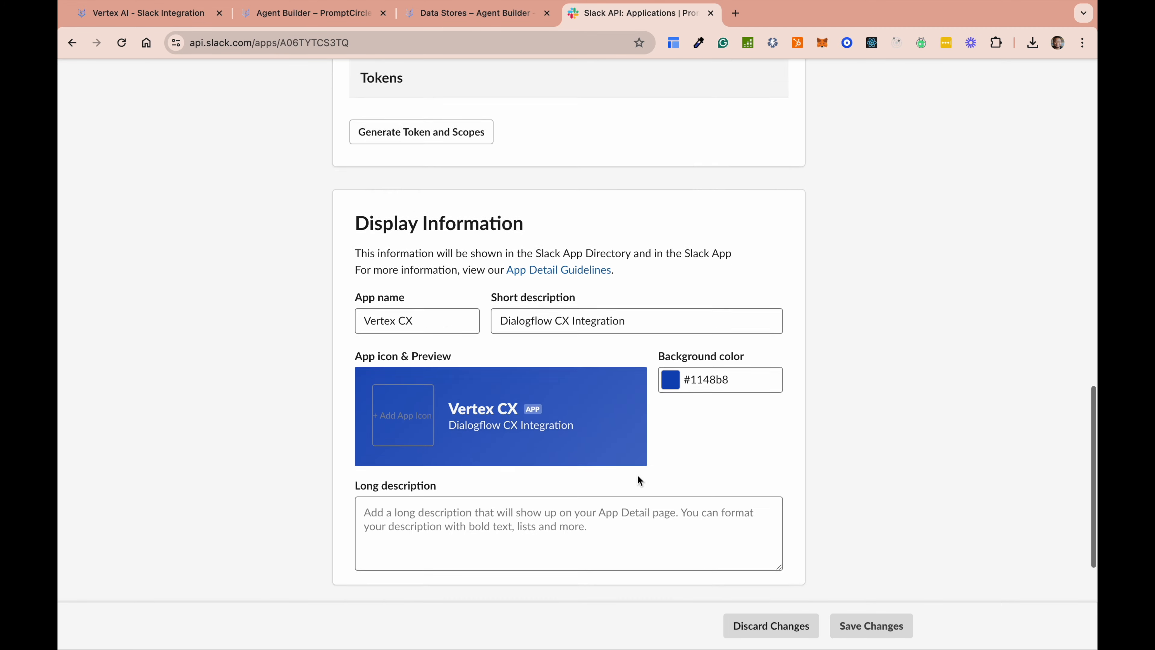
{"action": "scroll", "coordinate": [638, 480], "scroll_direction": "up", "scroll_amount": 20}
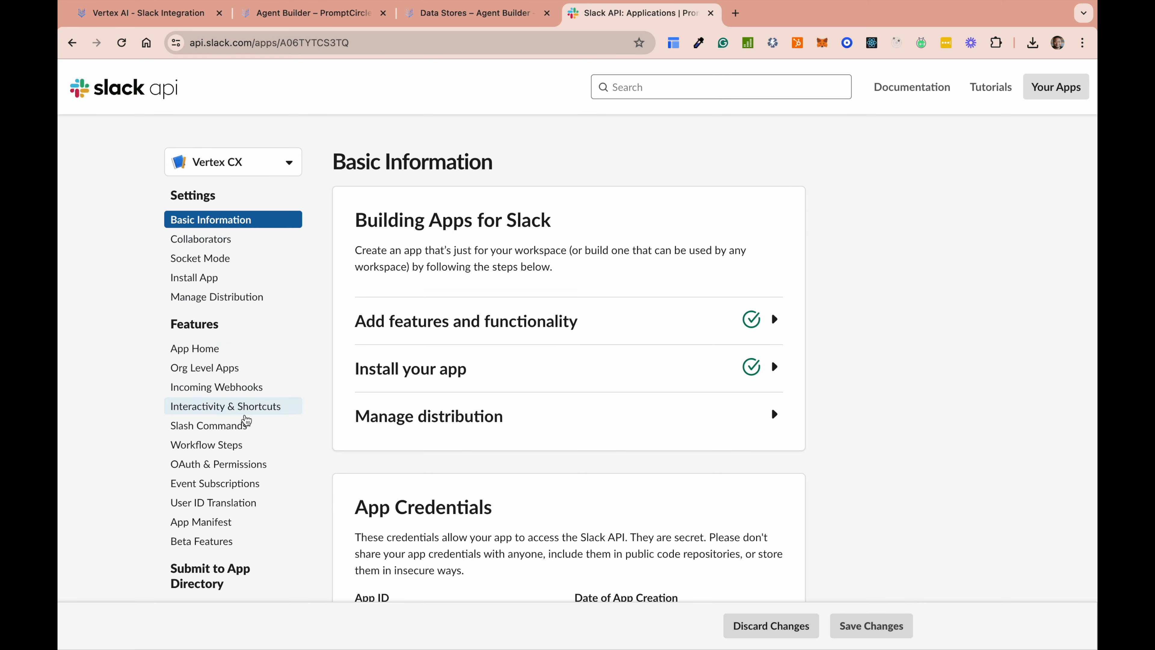
Step: Copy the Vertex CX app's bot user OAuth token and paste it as the access token in the agent's Slack integration
{"action": "left_click", "coordinate": [240, 465]}
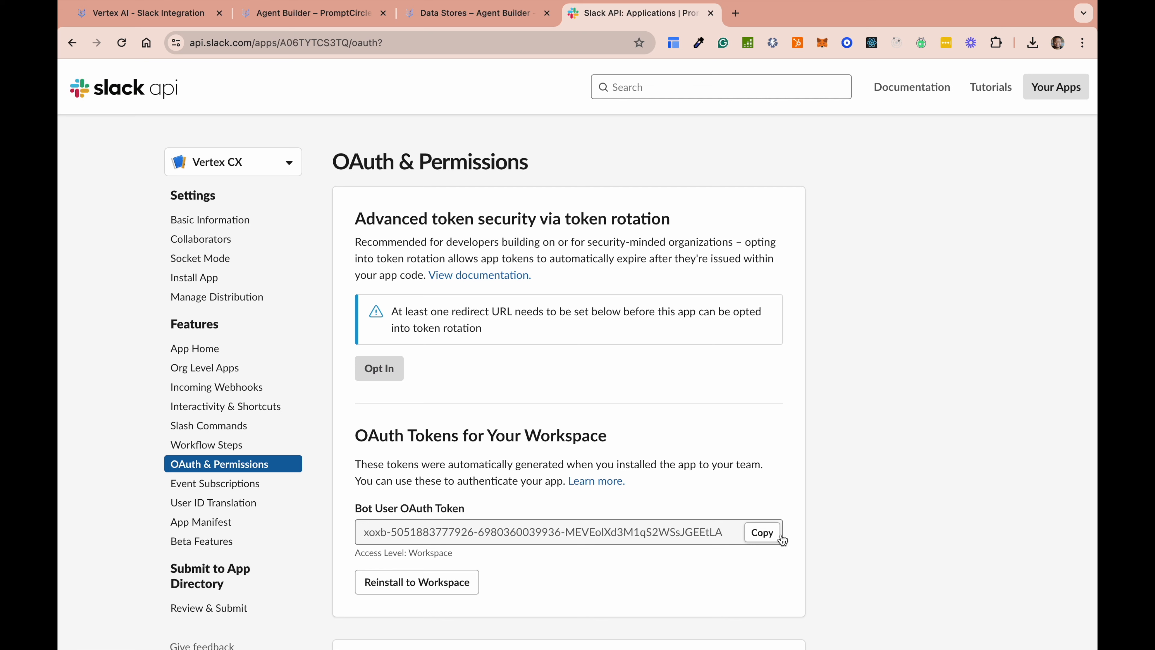
{"action": "left_click", "coordinate": [764, 532]}
{"action": "left_click", "coordinate": [289, 16]}
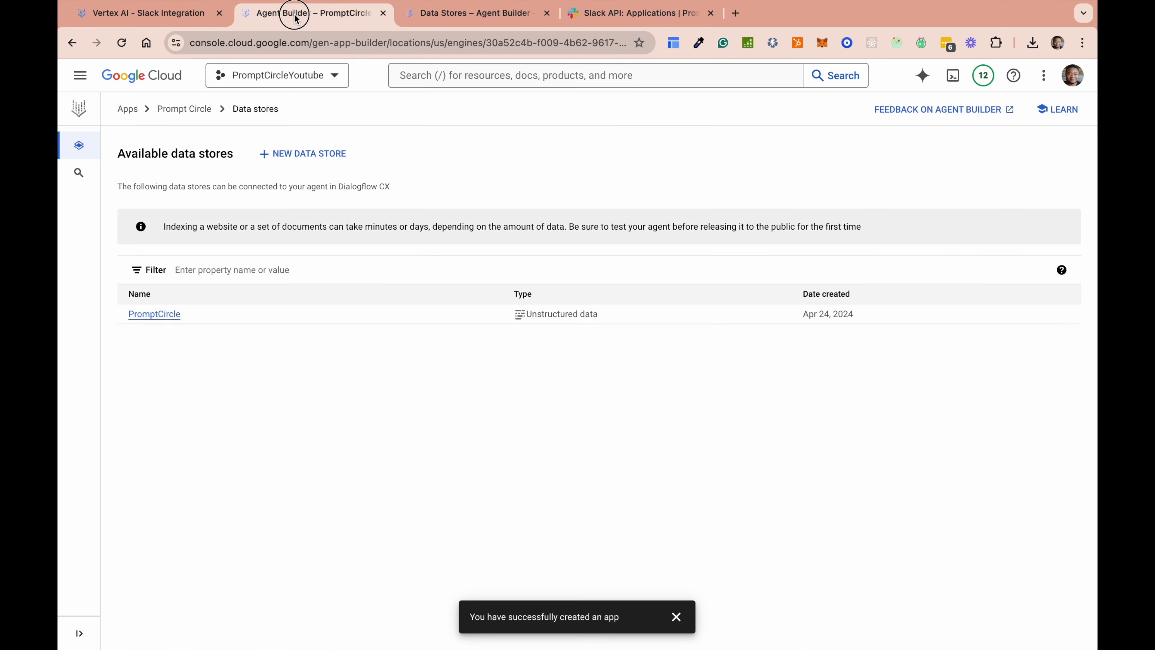
{"action": "left_click", "coordinate": [455, 14]}
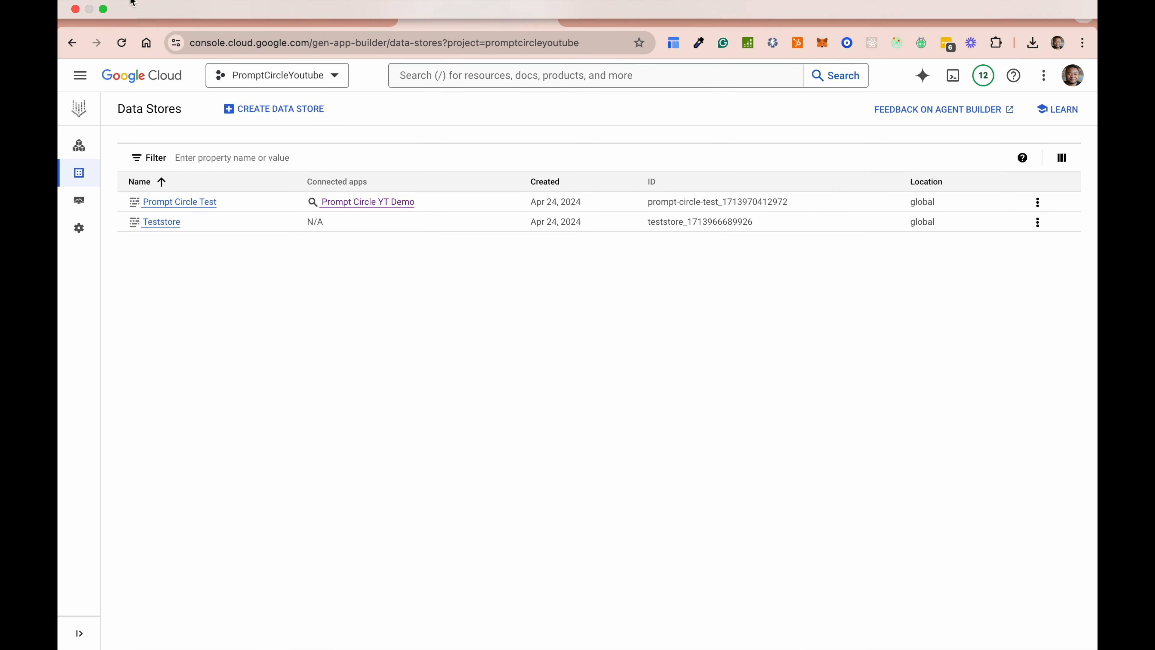
{"action": "left_click", "coordinate": [126, 17]}
{"action": "left_click", "coordinate": [399, 357]}
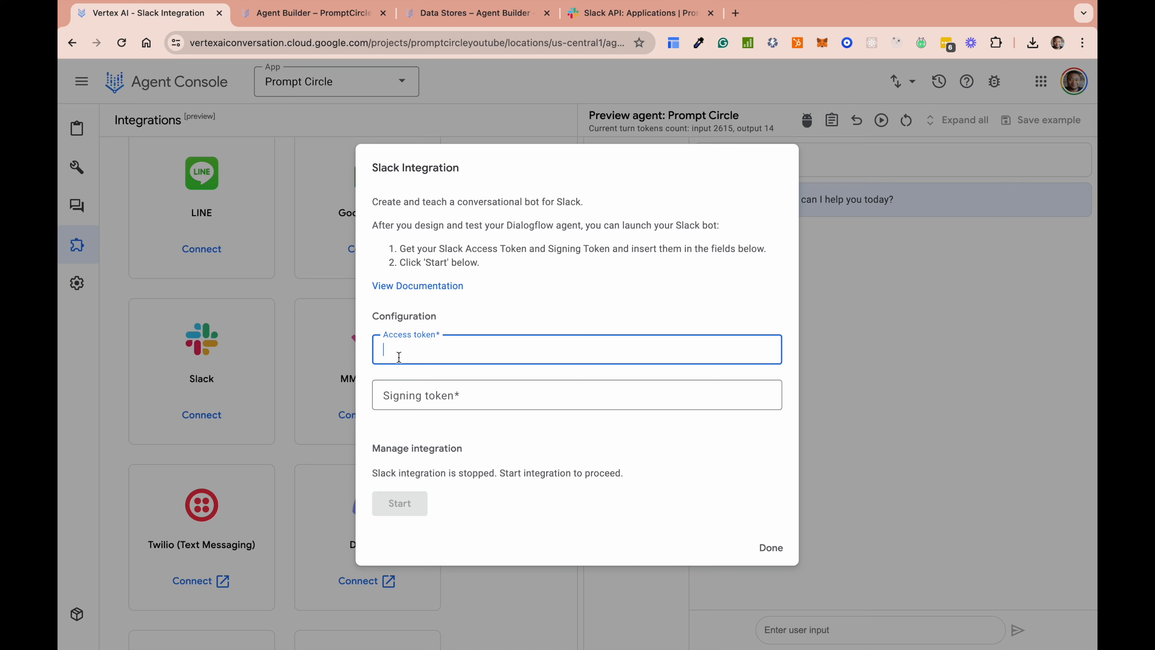
{"action": "key", "text": "super+v"}
Step: Return to the Vertex CX app's basic information on the Slack API site, reveal its signing secret and copy it
{"action": "left_click", "coordinate": [638, 20]}
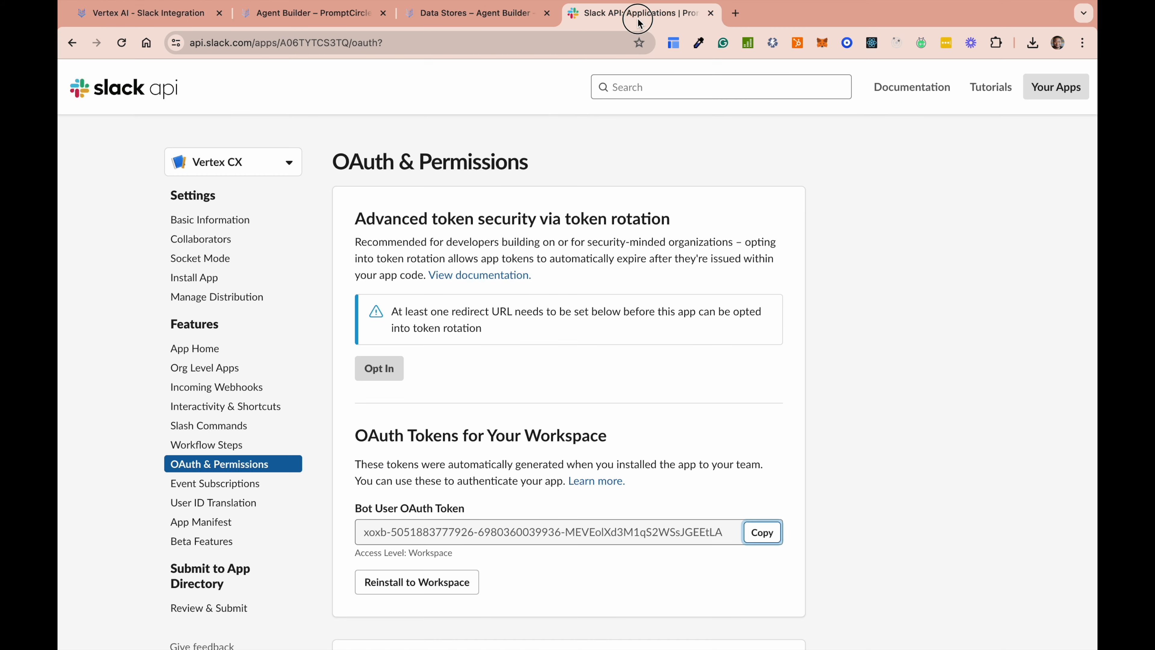
{"action": "left_click", "coordinate": [210, 219]}
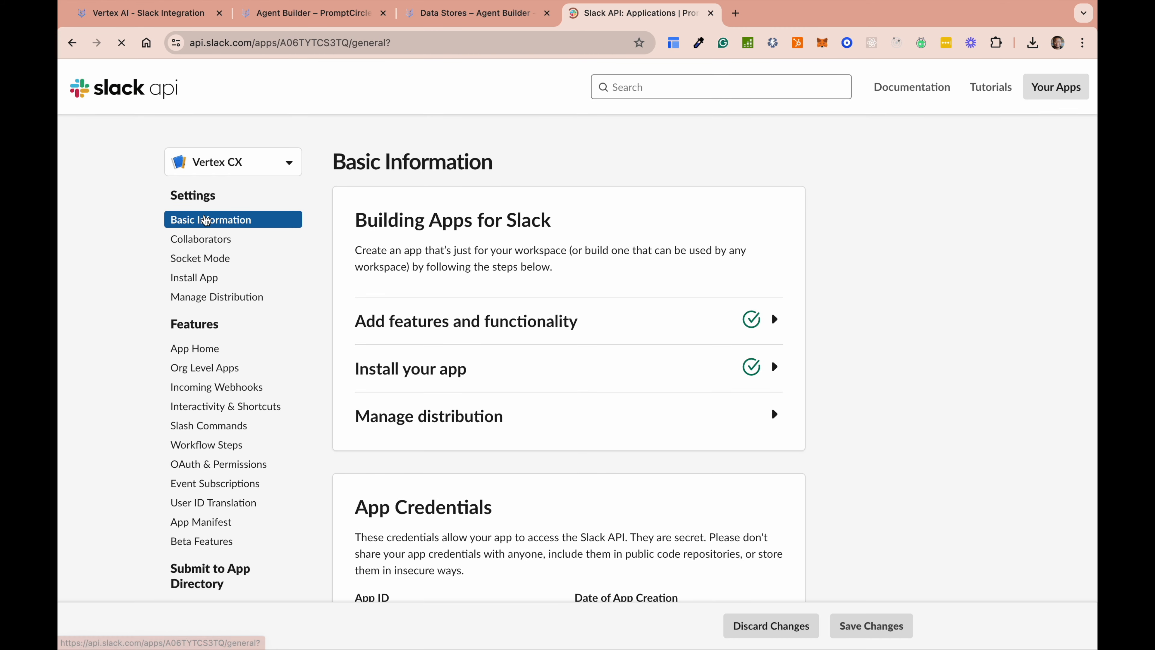
{"action": "scroll", "coordinate": [687, 513], "scroll_direction": "down", "scroll_amount": 5}
{"action": "scroll", "coordinate": [686, 513], "scroll_direction": "down", "scroll_amount": 5}
{"action": "left_click", "coordinate": [698, 370]}
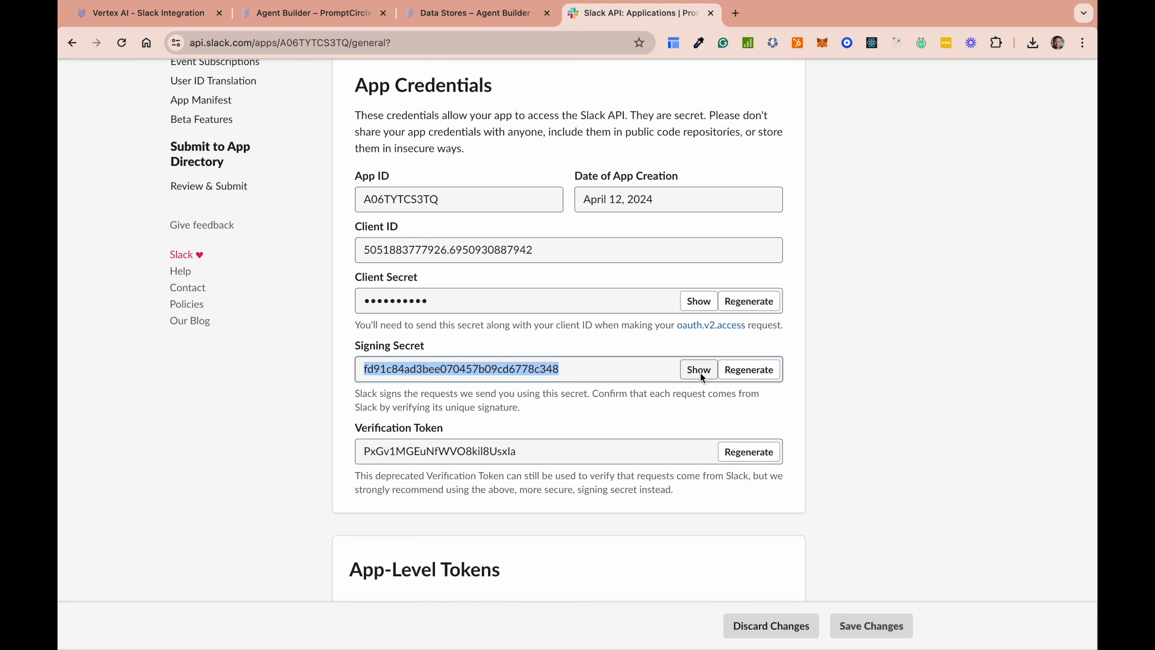
{"action": "right_click", "coordinate": [459, 373]}
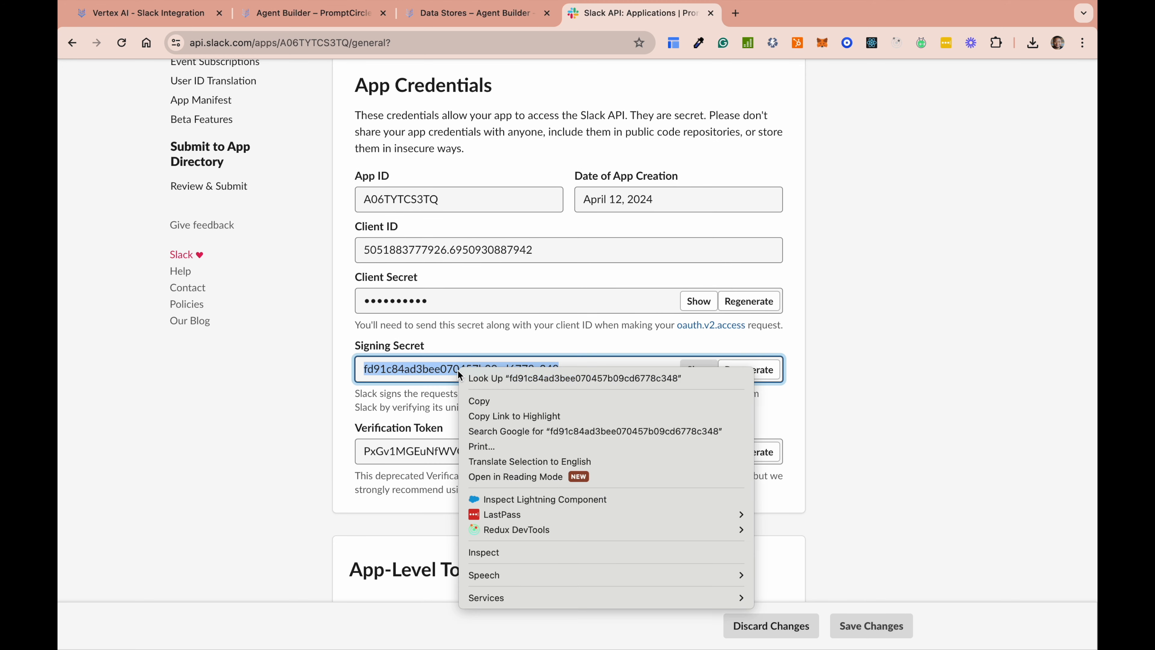
{"action": "left_click", "coordinate": [496, 401]}
Step: Paste the signing secret as the signing token in the agent's Slack integration and start the integration
{"action": "left_click", "coordinate": [475, 13]}
{"action": "left_click", "coordinate": [147, 19]}
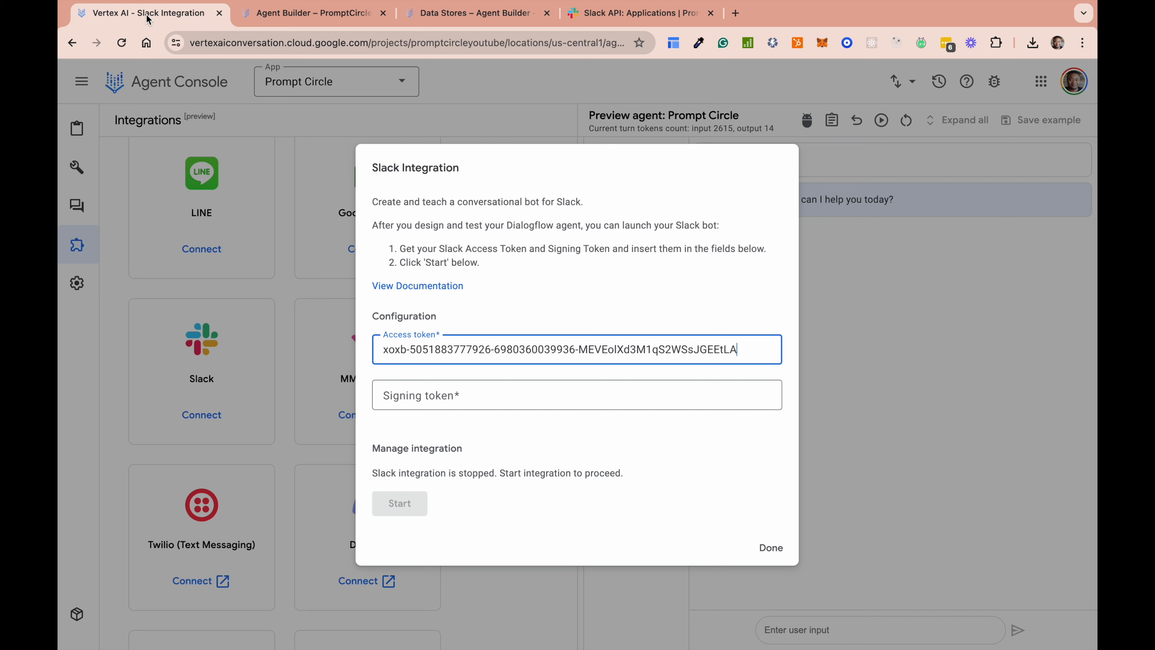
{"action": "left_click", "coordinate": [397, 394]}
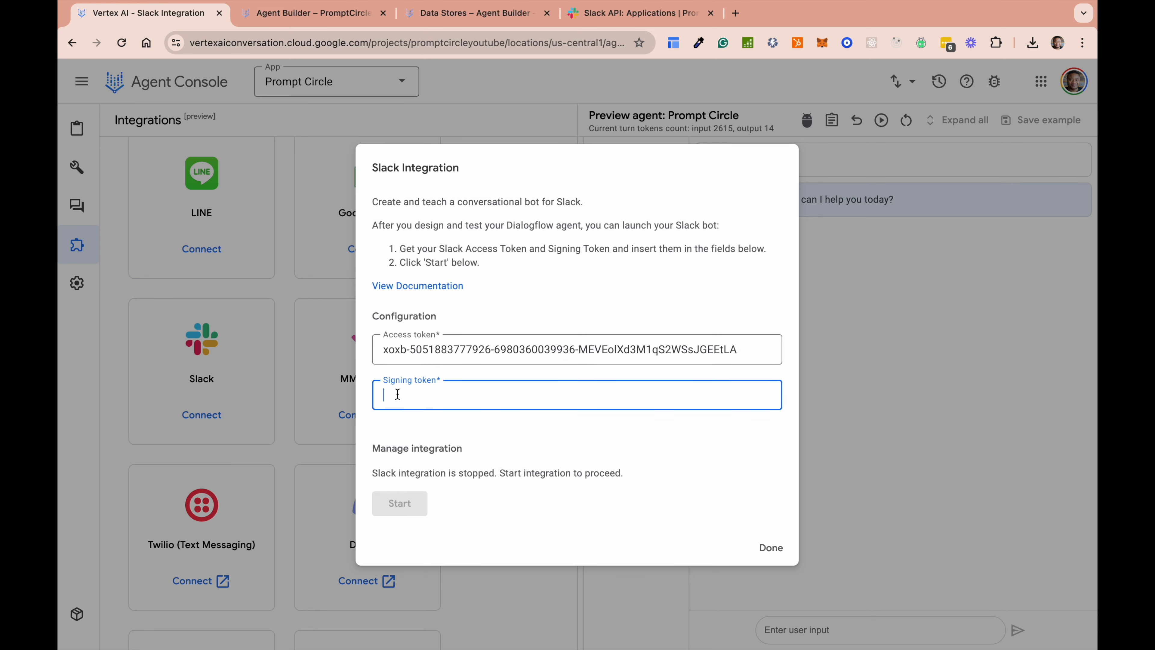
{"action": "key", "text": "ctrl+v"}
{"action": "left_click", "coordinate": [399, 503]}
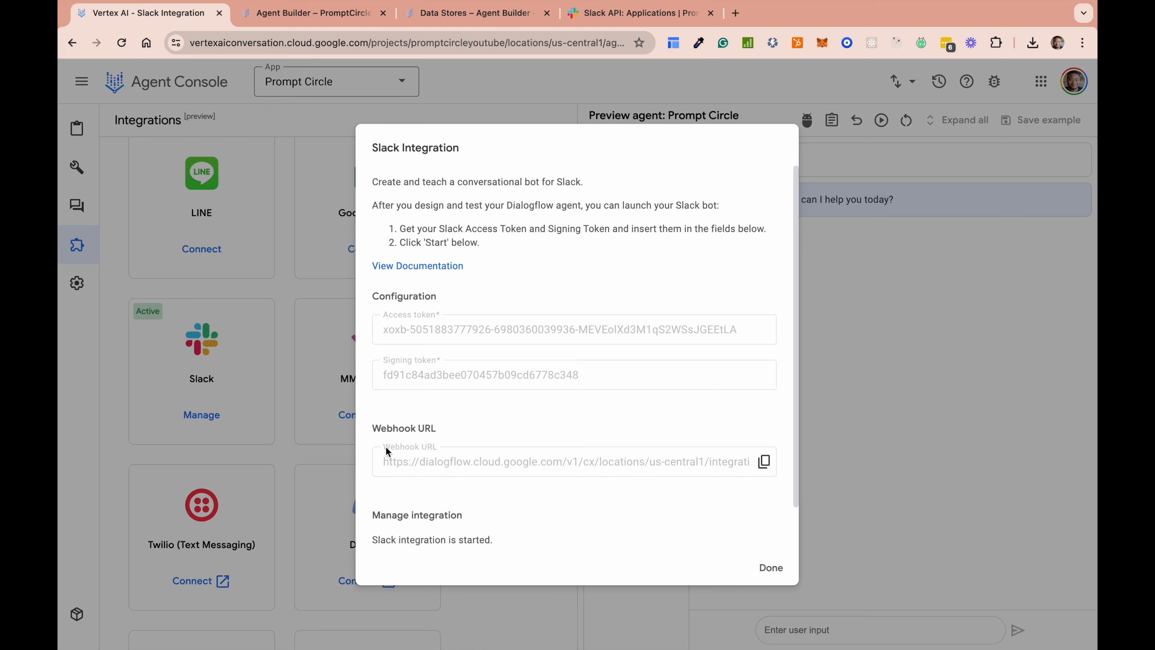
Step: Copy the integration's webhook URL, set it as the new request URL in Vertex CX's event subscriptions, and save the changes
{"action": "left_click", "coordinate": [764, 462]}
{"action": "left_click", "coordinate": [613, 15]}
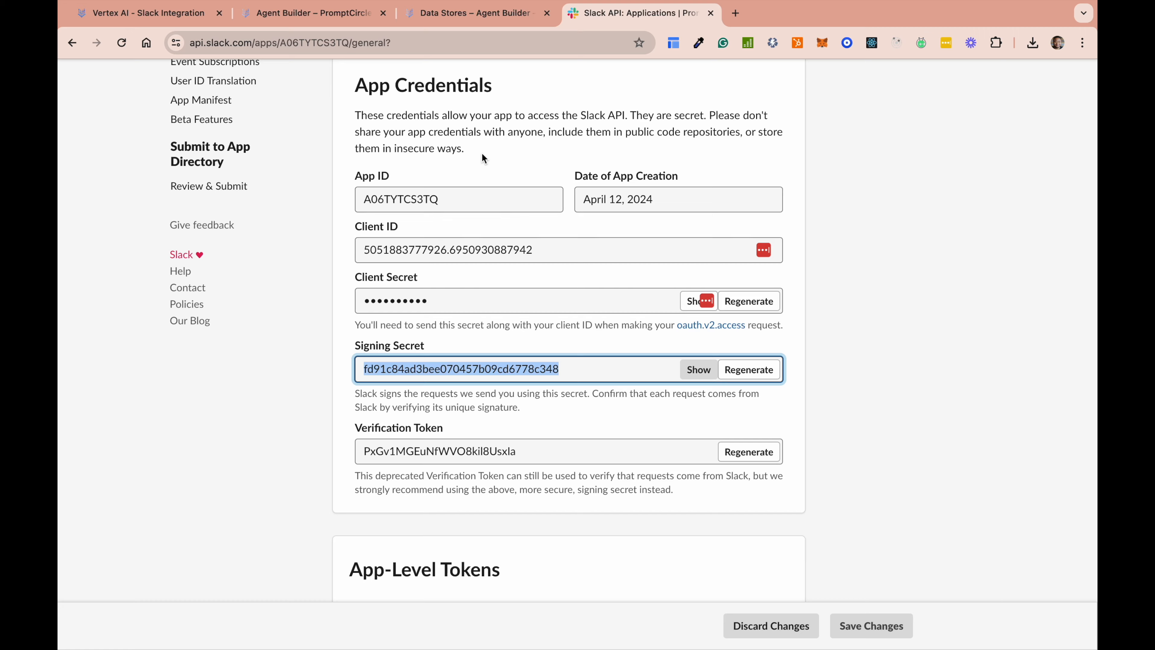
{"action": "scroll", "coordinate": [483, 159], "scroll_direction": "up", "scroll_amount": 5}
{"action": "left_click", "coordinate": [228, 366]}
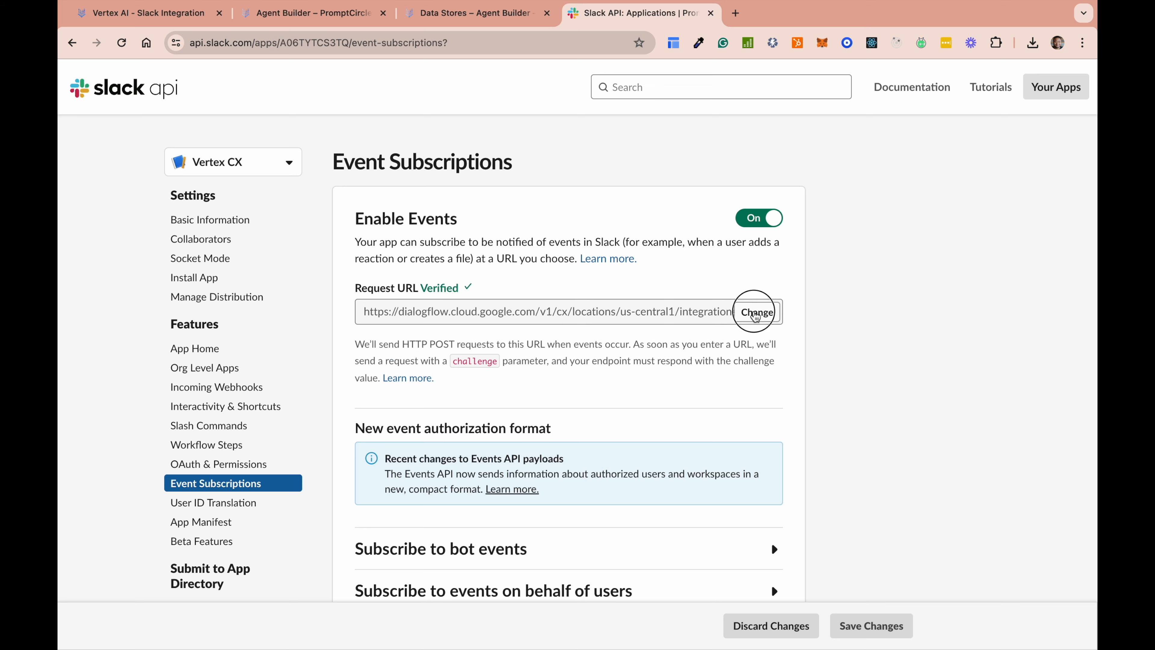
{"action": "left_click", "coordinate": [756, 312]}
{"action": "left_click", "coordinate": [485, 357]}
{"action": "key", "text": "super+v"}
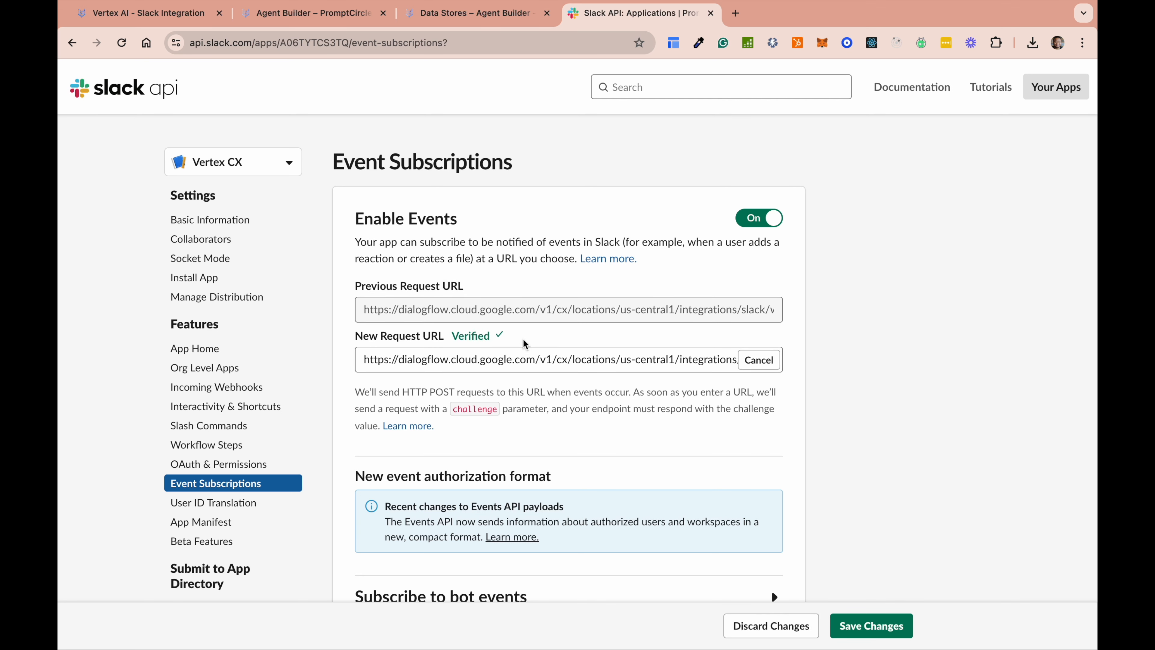
{"action": "left_click", "coordinate": [870, 626]}
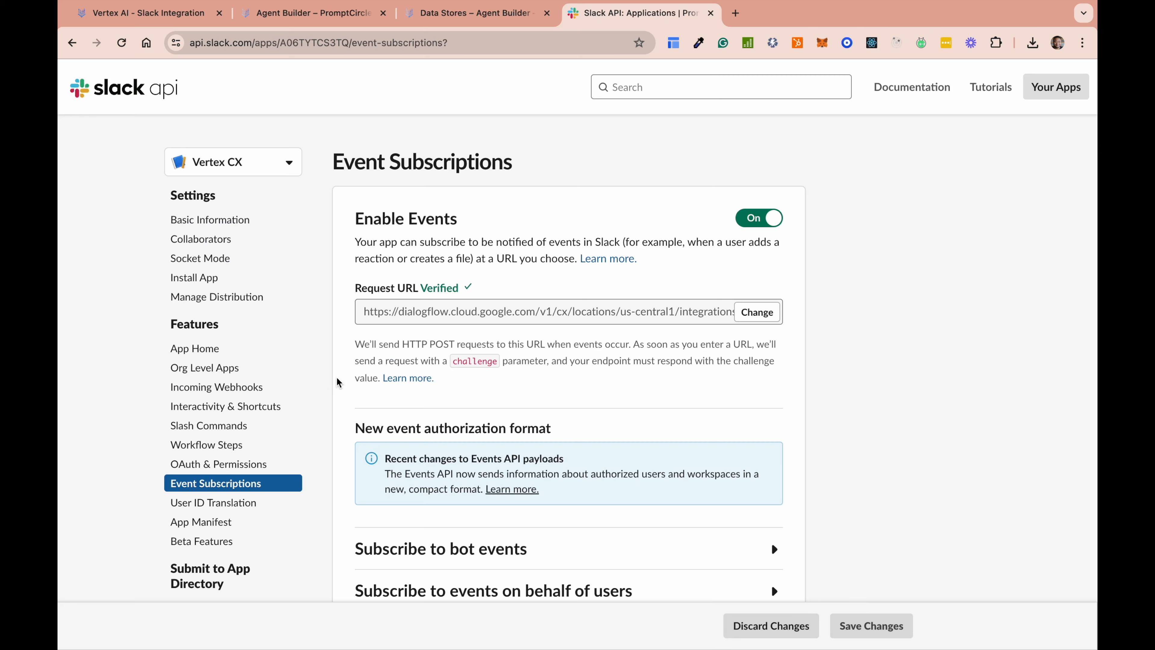
{"action": "scroll", "coordinate": [327, 391], "scroll_direction": "down", "scroll_amount": 5}
{"action": "scroll", "coordinate": [320, 397], "scroll_direction": "up", "scroll_amount": 3}
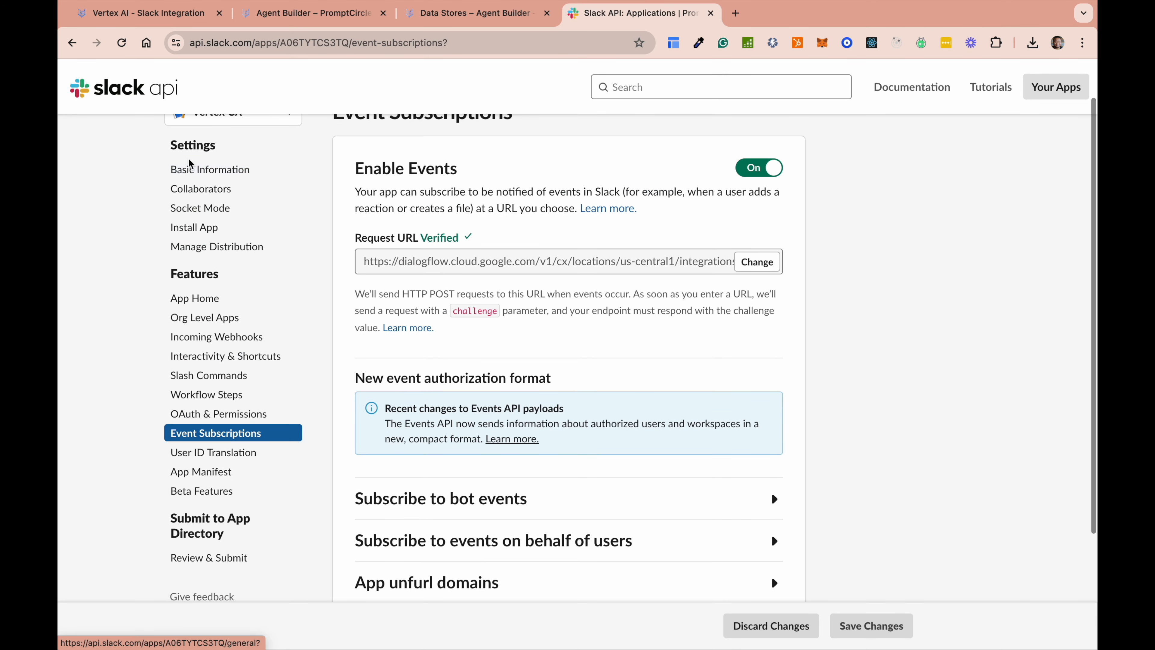
Step: Go to slack.com in a new browser tab and launch the Prompt Circle Main workspace
{"action": "left_click", "coordinate": [736, 12]}
{"action": "left_click", "coordinate": [578, 40]}
{"action": "type", "text": "sla"}
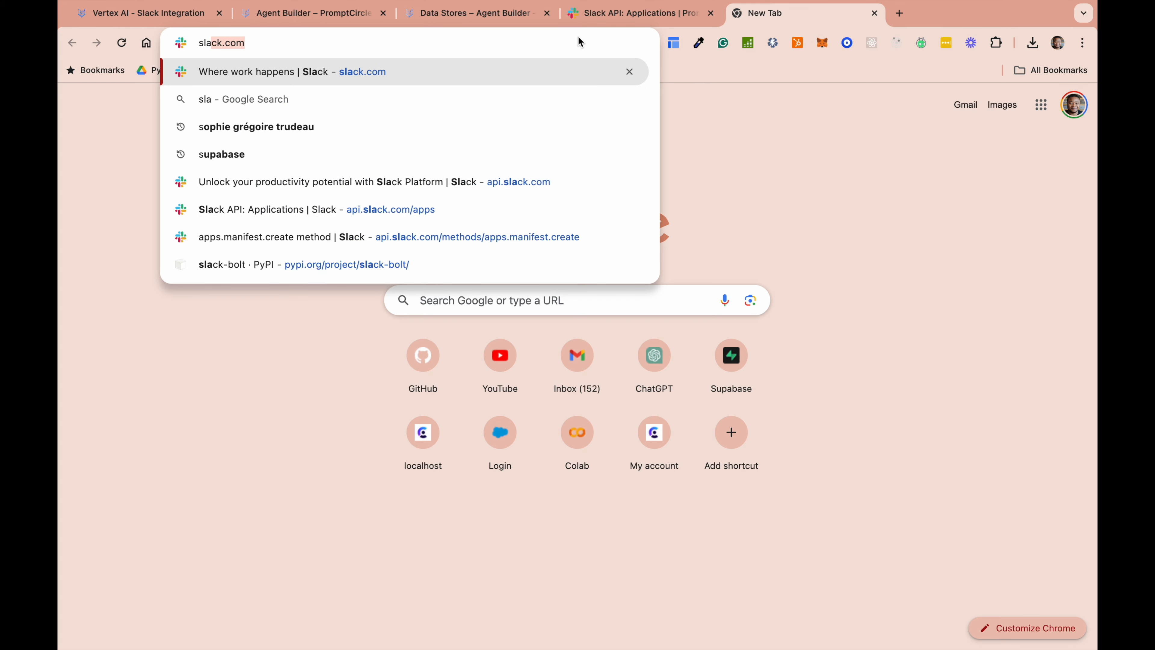
{"action": "key", "text": "Return"}
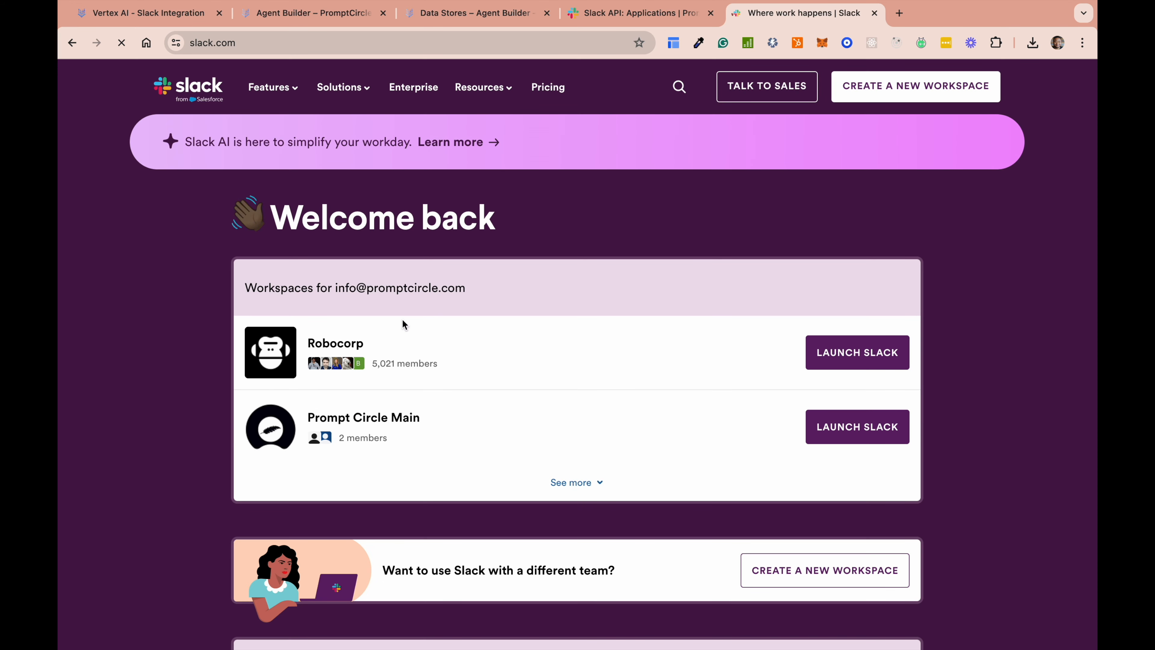
{"action": "left_click", "coordinate": [874, 422]}
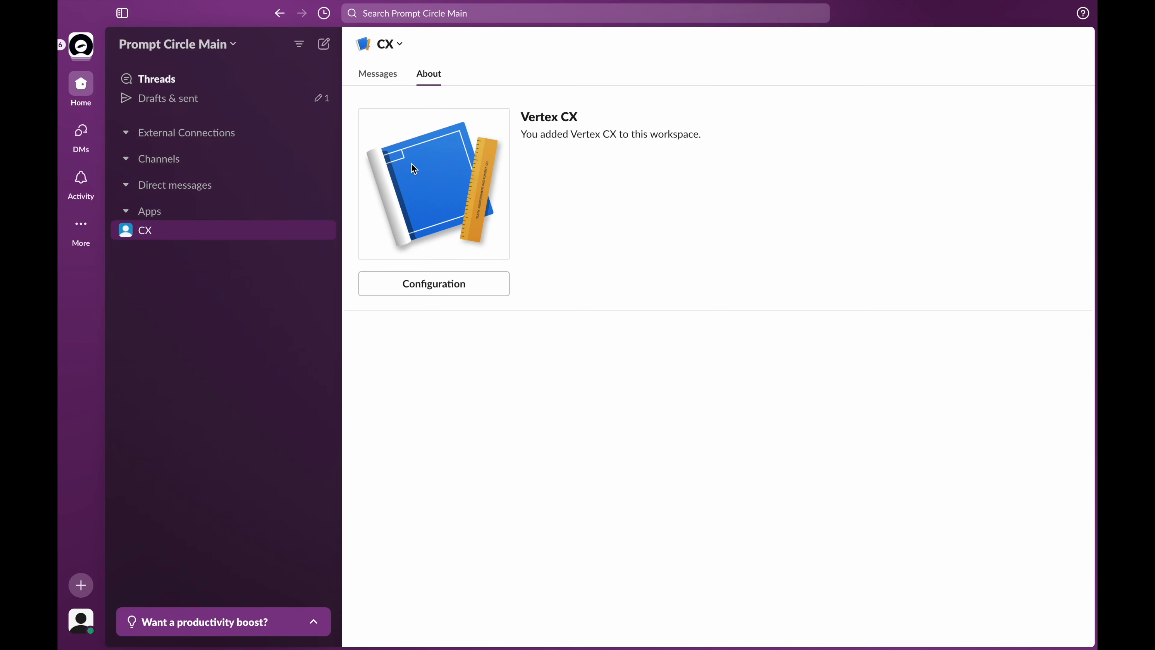
Step: Open the CX app's messages in Slack and send it the message "Hello"
{"action": "left_click", "coordinate": [377, 74]}
{"action": "scroll", "coordinate": [592, 425], "scroll_direction": "down", "scroll_amount": 10}
{"action": "left_click", "coordinate": [420, 591]}
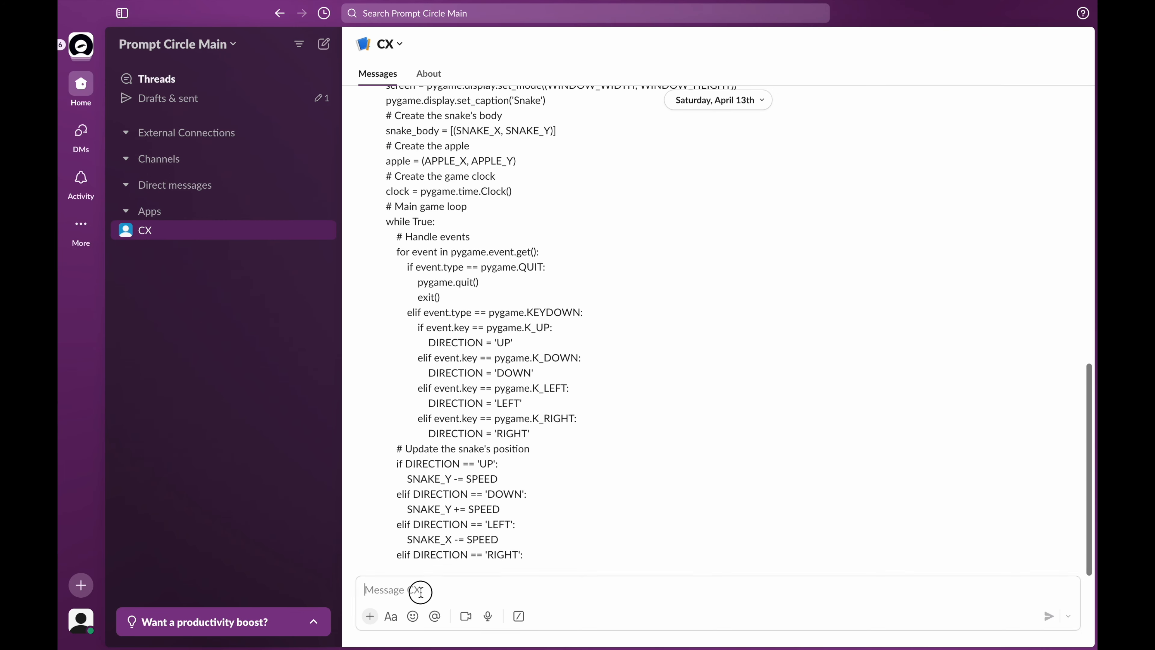
{"action": "type", "text": "Hello"}
{"action": "key", "text": "Return"}
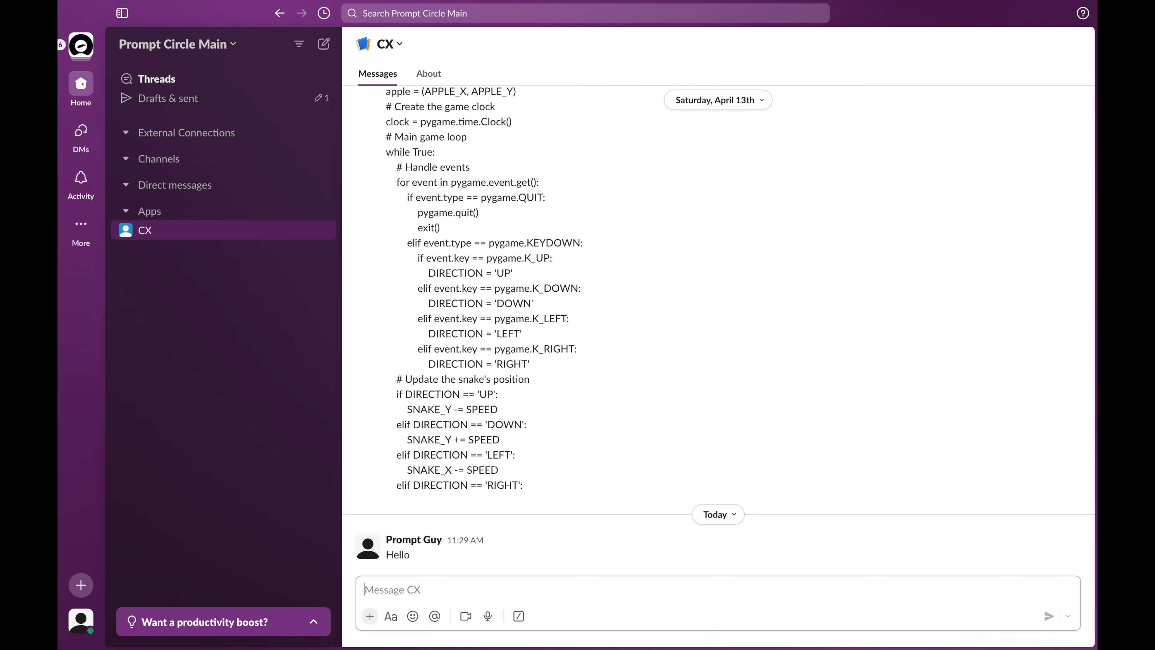